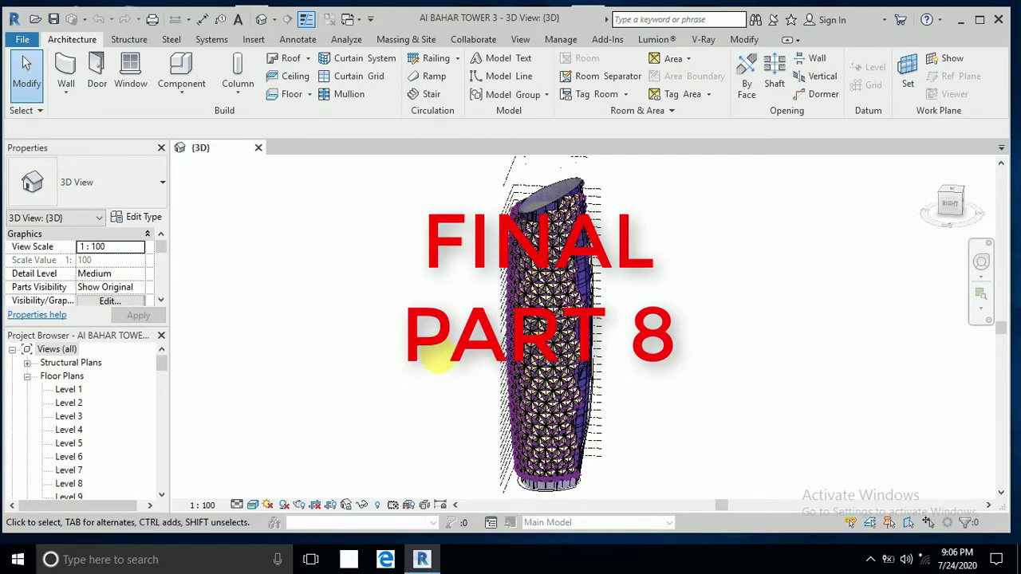
Start a new in-place mass named Mass 2 for the top of the tower.
shift+middle_drag(437, 361, 433, 361)
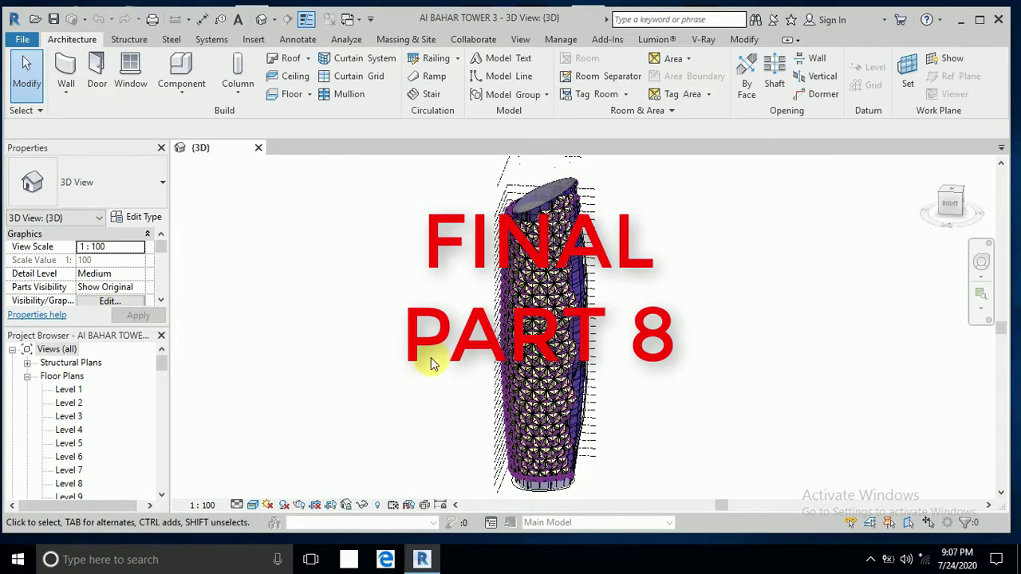
shift+middle_drag(431, 360, 446, 368)
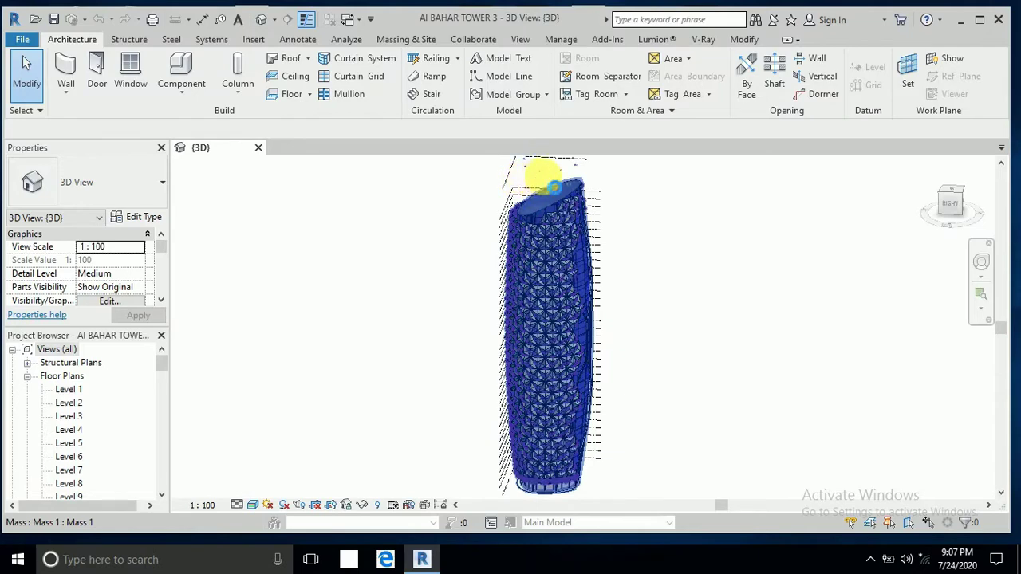
scroll(552, 187, up, 3)
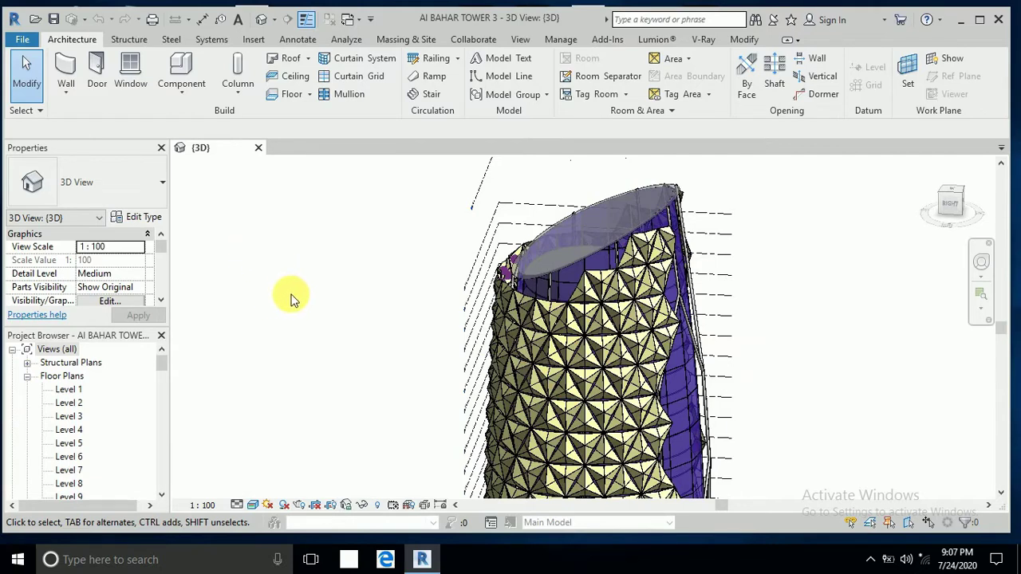
shift+middle_drag(291, 299, 295, 307)
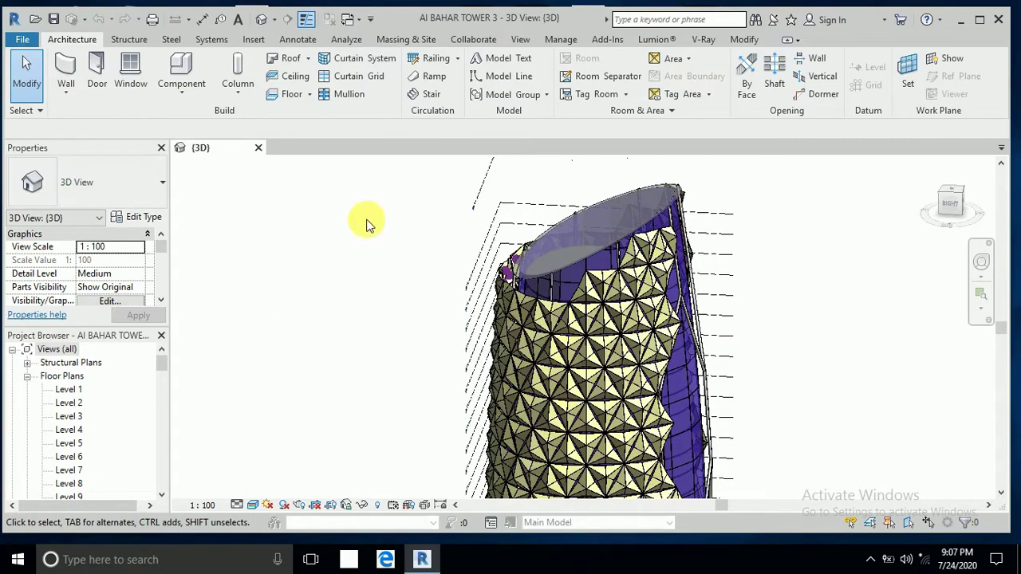
click(427, 44)
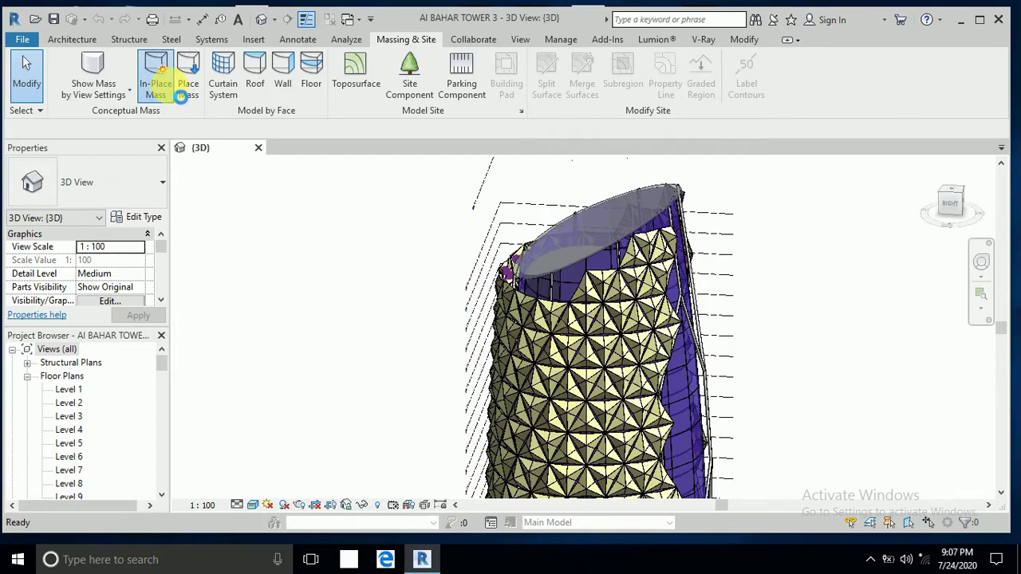
click(159, 80)
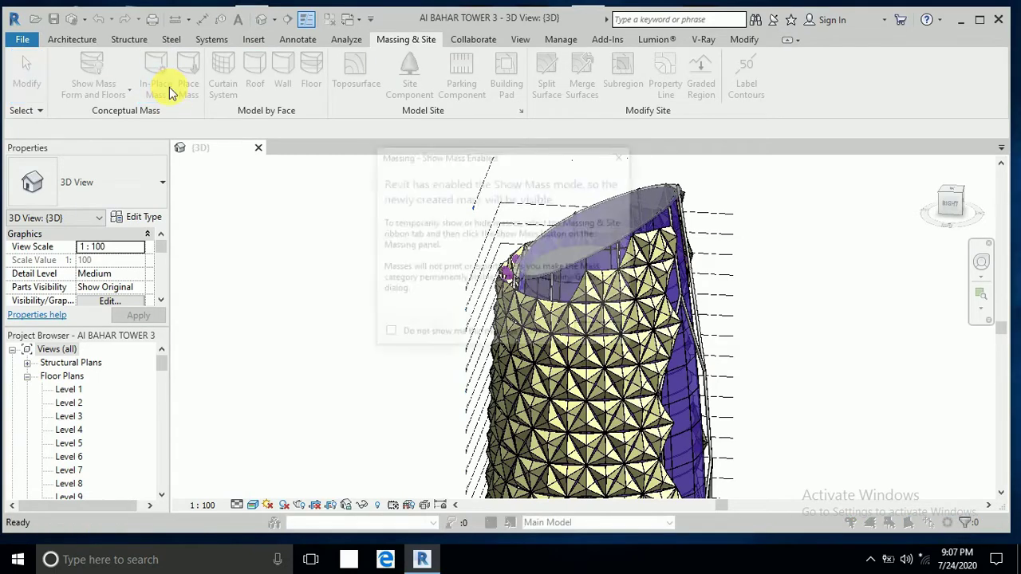
click(624, 156)
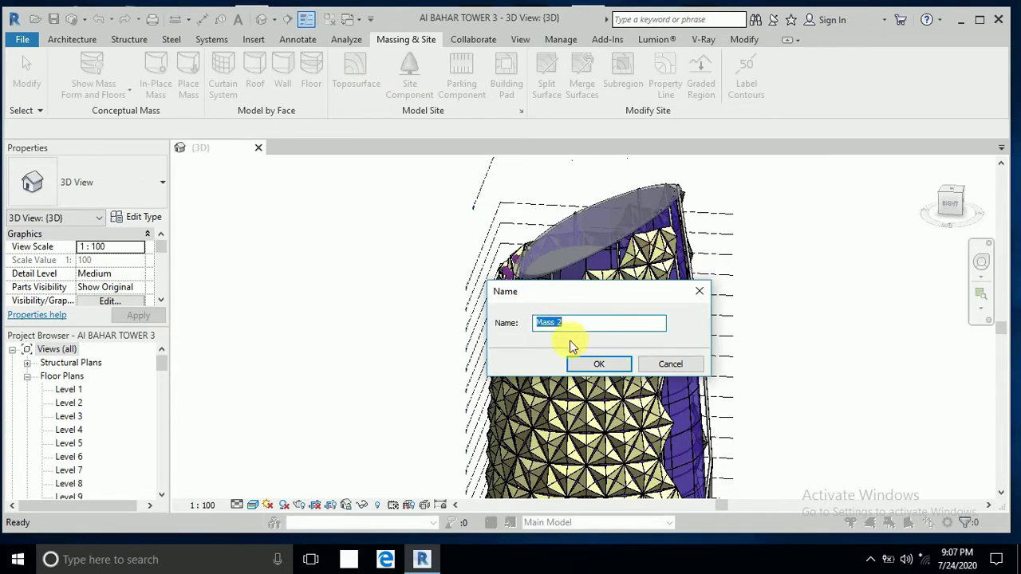
click(602, 364)
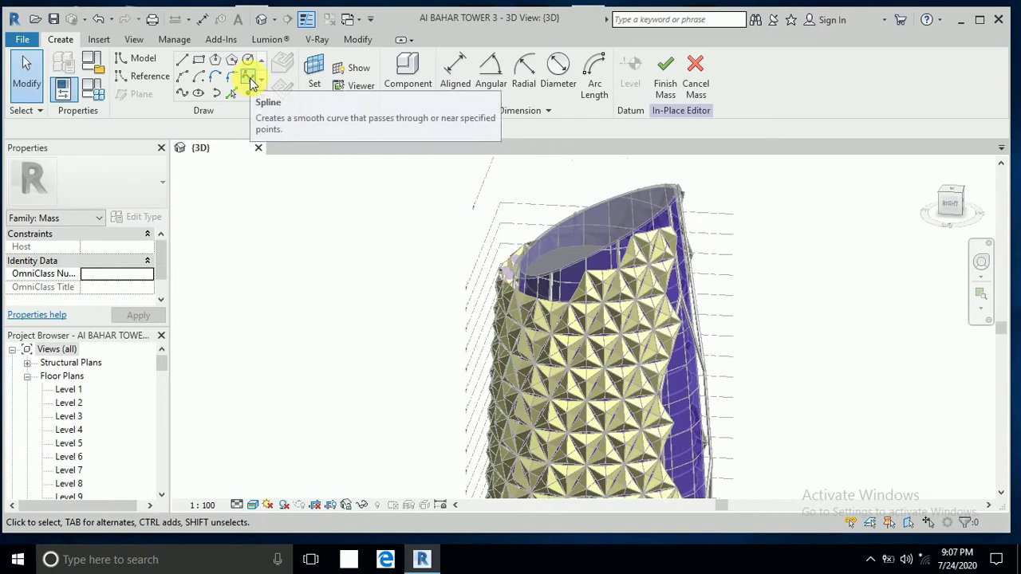
Start a model-line spline at the high end of the tower's slanted top rim and trace it along the near edge.
click(249, 79)
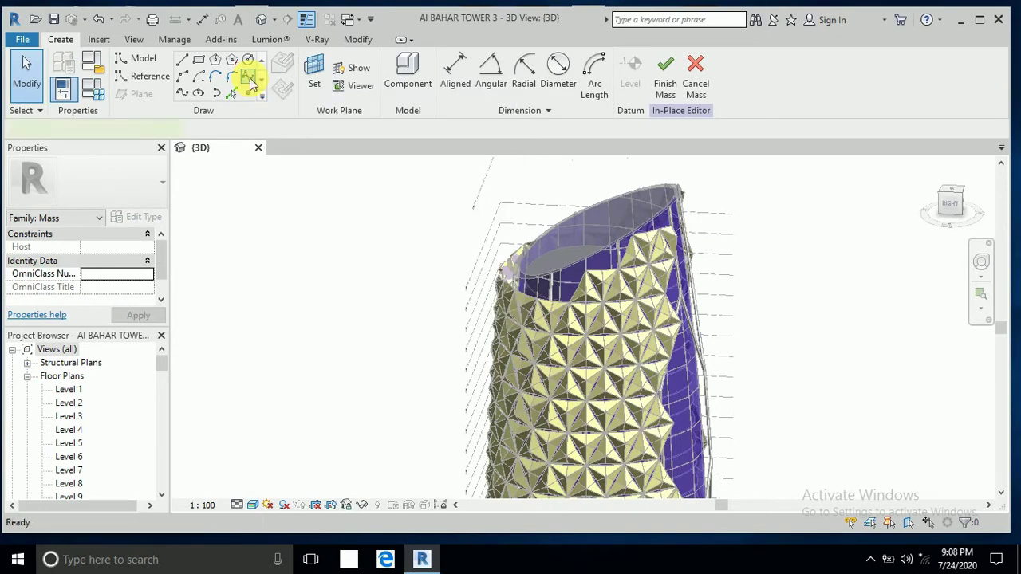
click(263, 93)
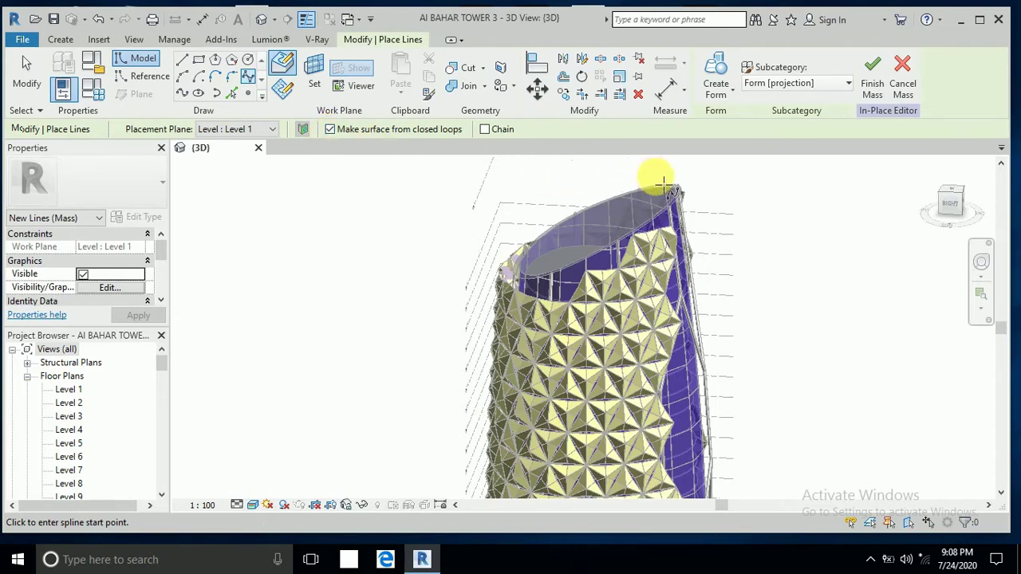
scroll(658, 184, up, 2)
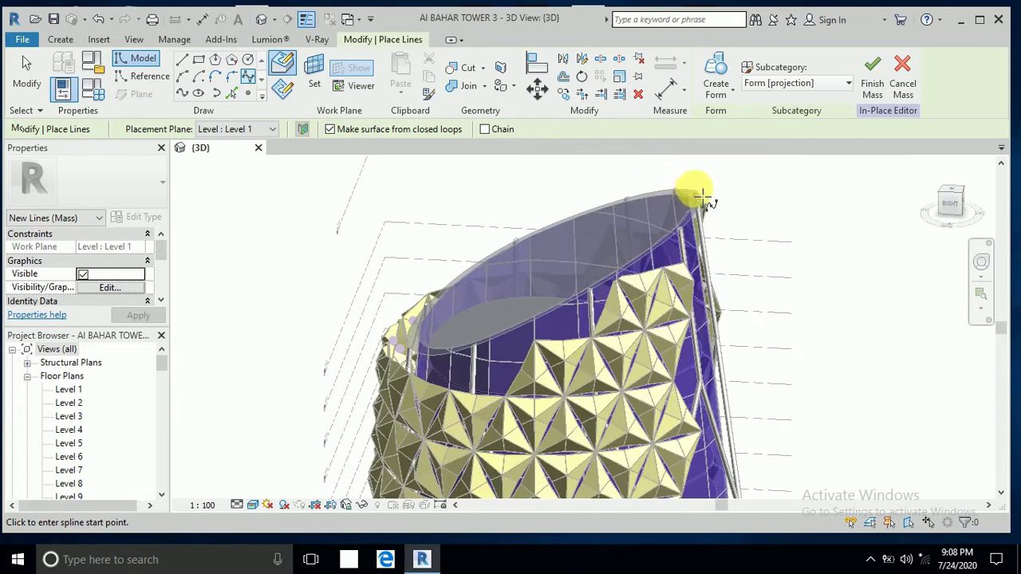
shift+middle_drag(649, 212, 712, 257)
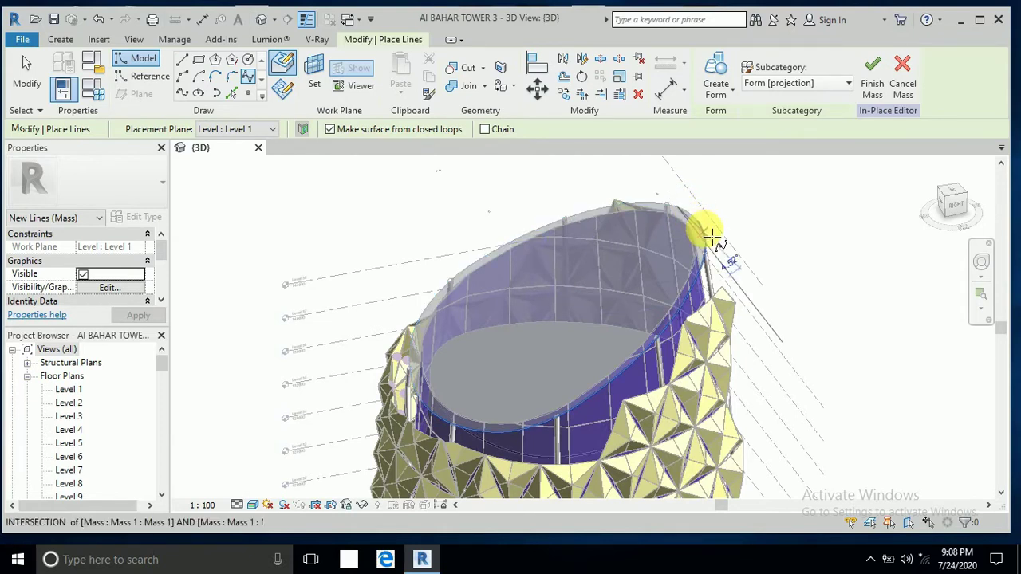
click(711, 238)
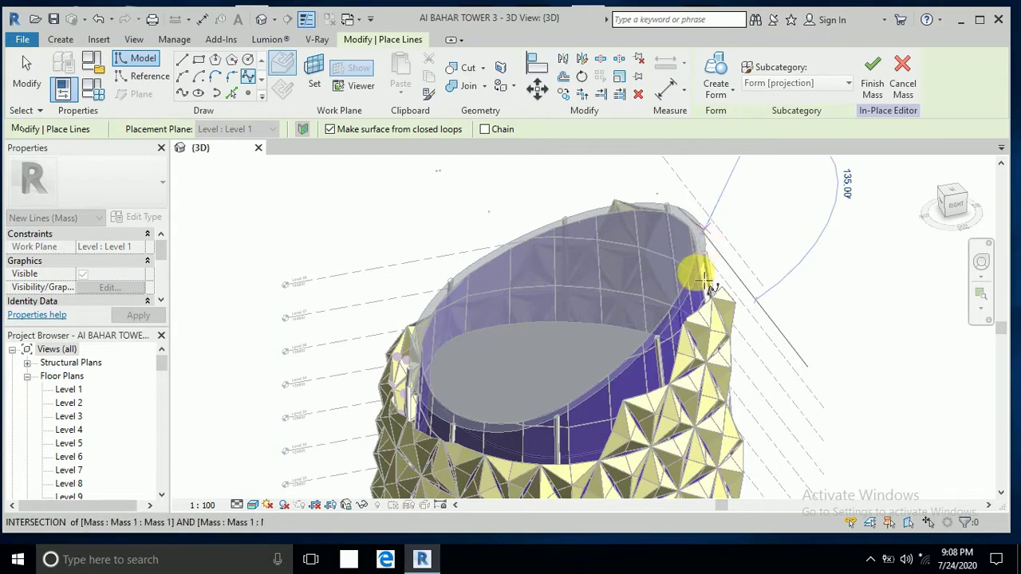
click(701, 294)
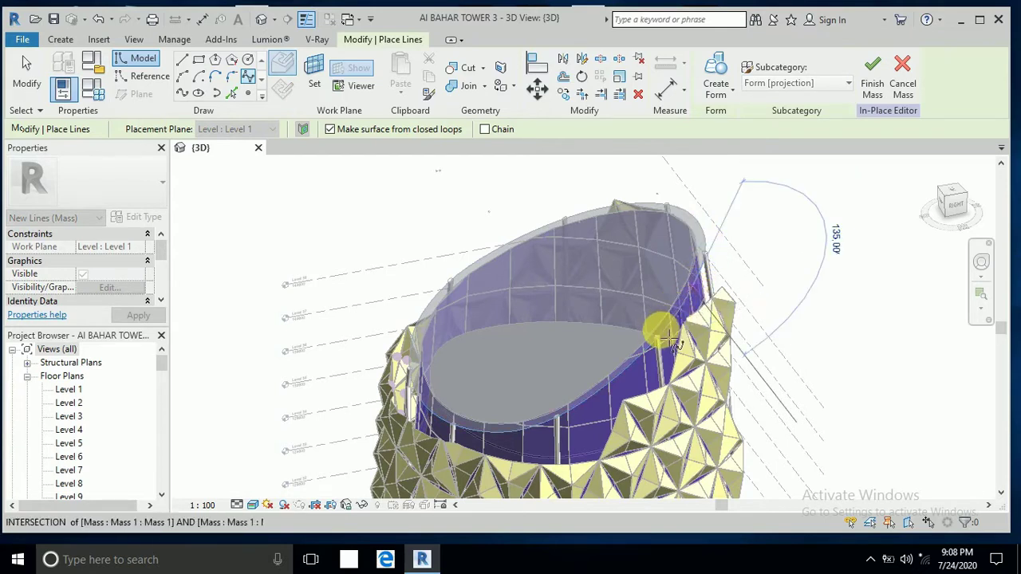
click(574, 408)
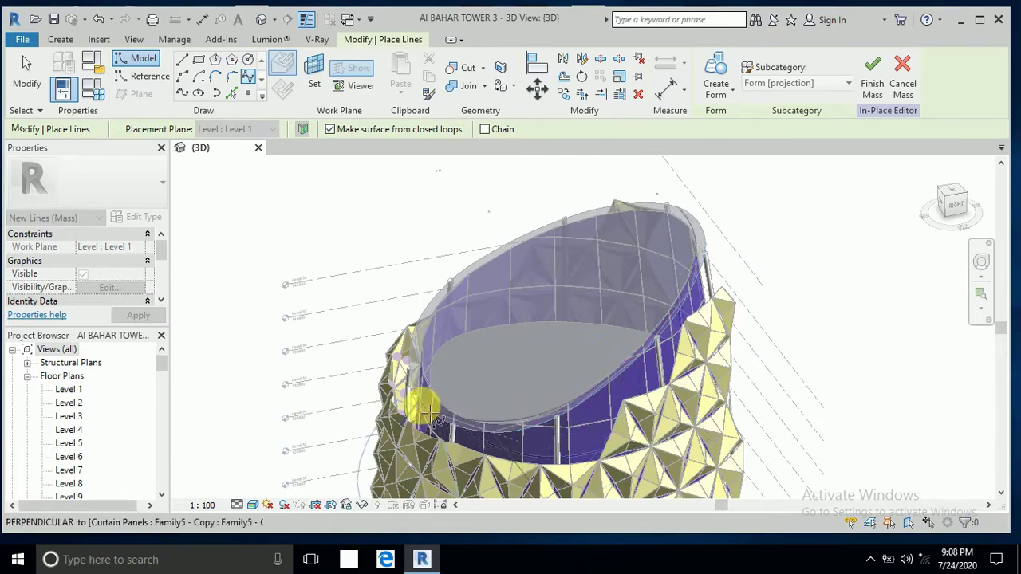
Continue the spline around the rim's low end and along the far edge back to the high end, and finish drawing.
scroll(430, 412, up, 3)
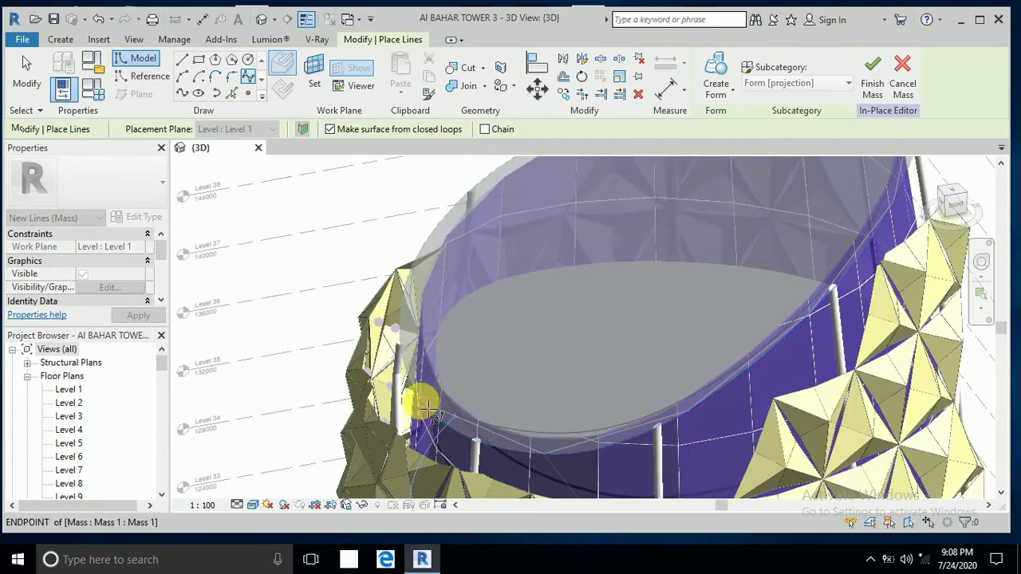
click(421, 400)
click(403, 300)
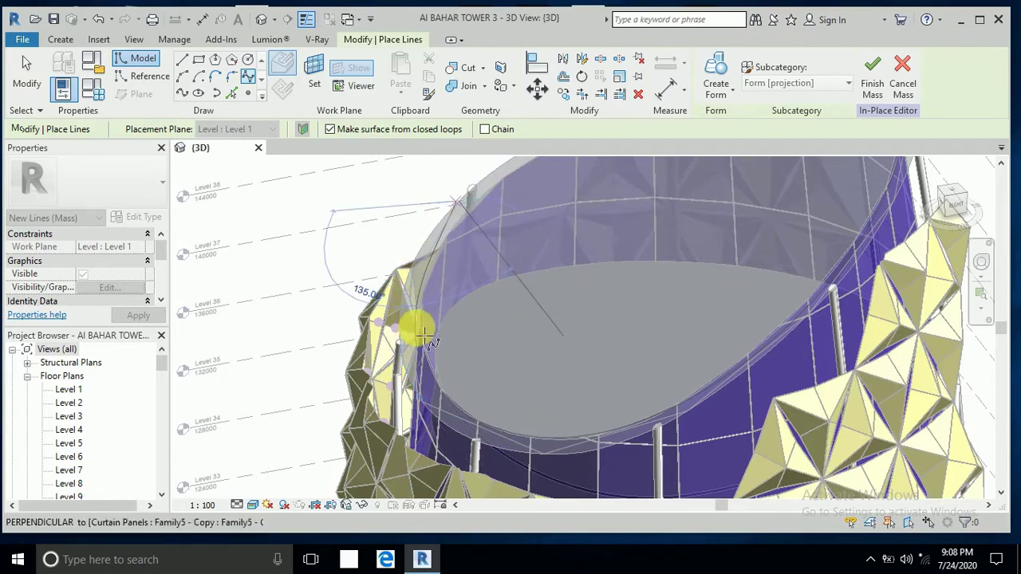
scroll(419, 335, down, 3)
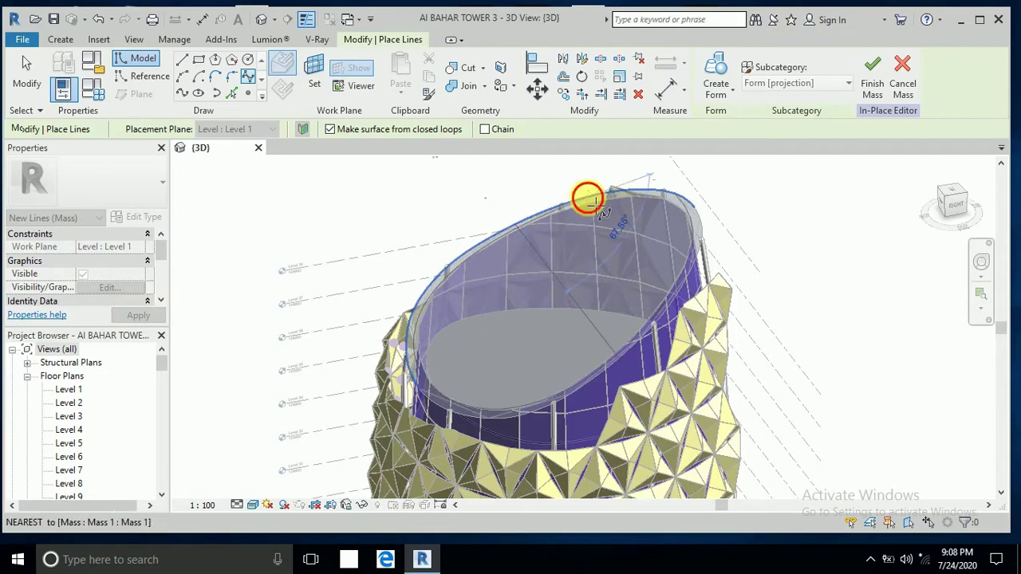
scroll(646, 189, up, 2)
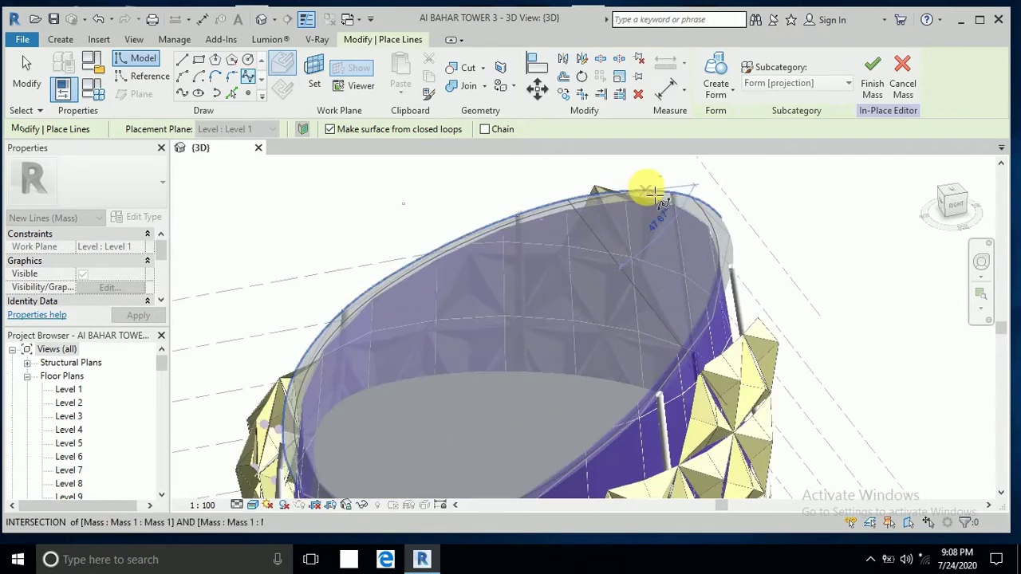
click(692, 205)
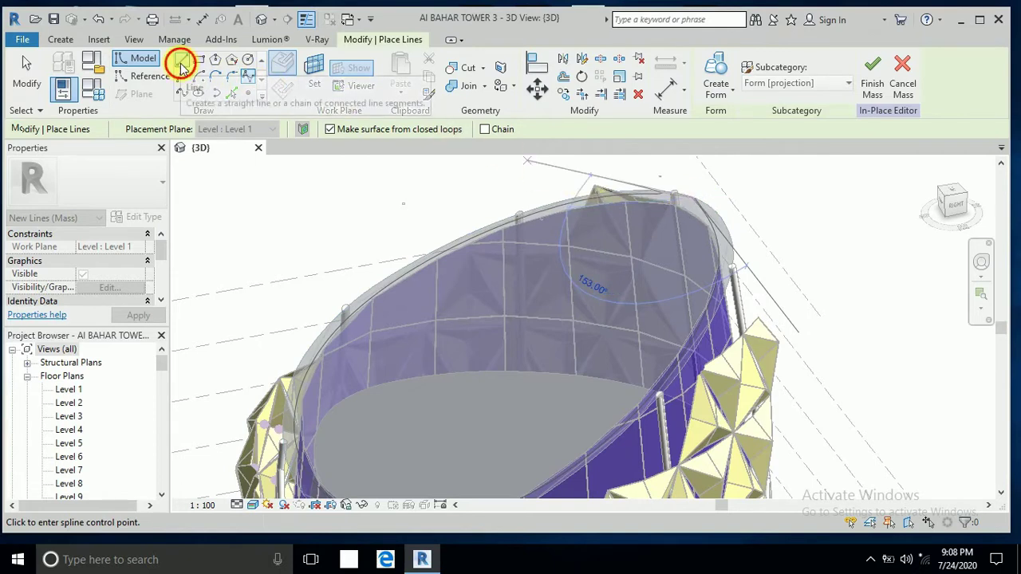
key(Escape)
key(Escape)
key(l)
key(i)
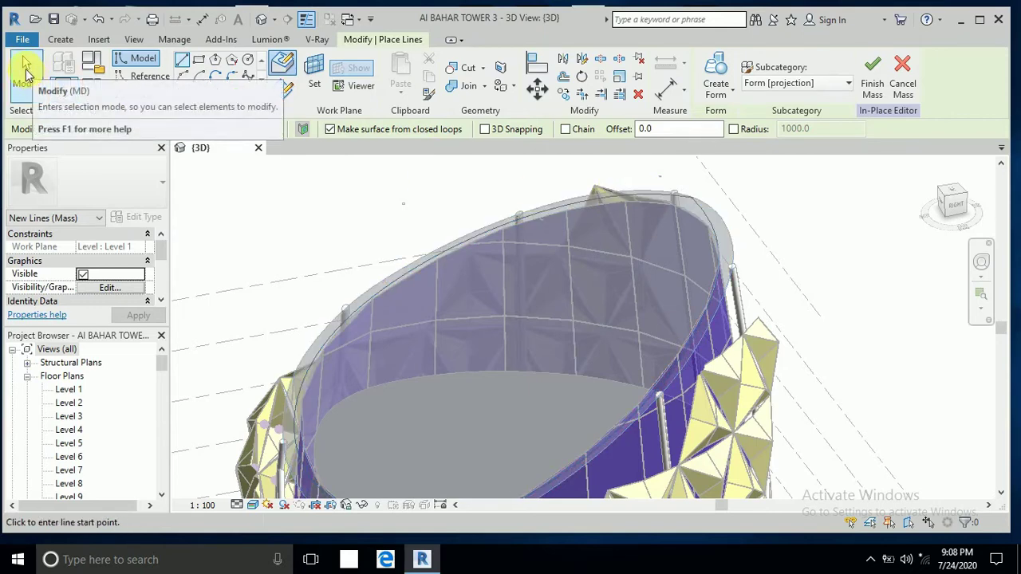
click(26, 71)
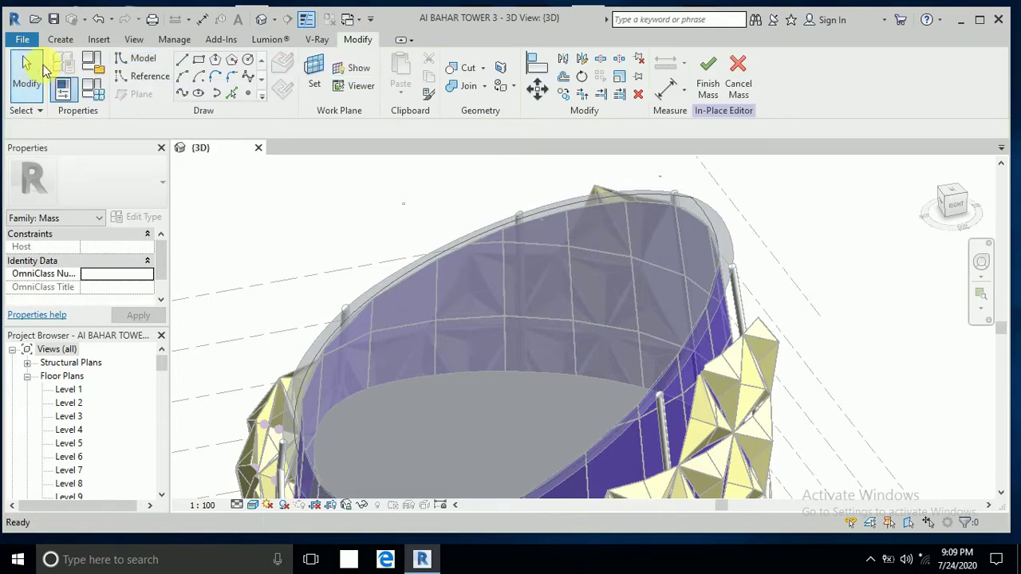
Select the rim spline and reposition its control points at the high end so the curve follows the slanted top edge.
scroll(719, 194, up, 1)
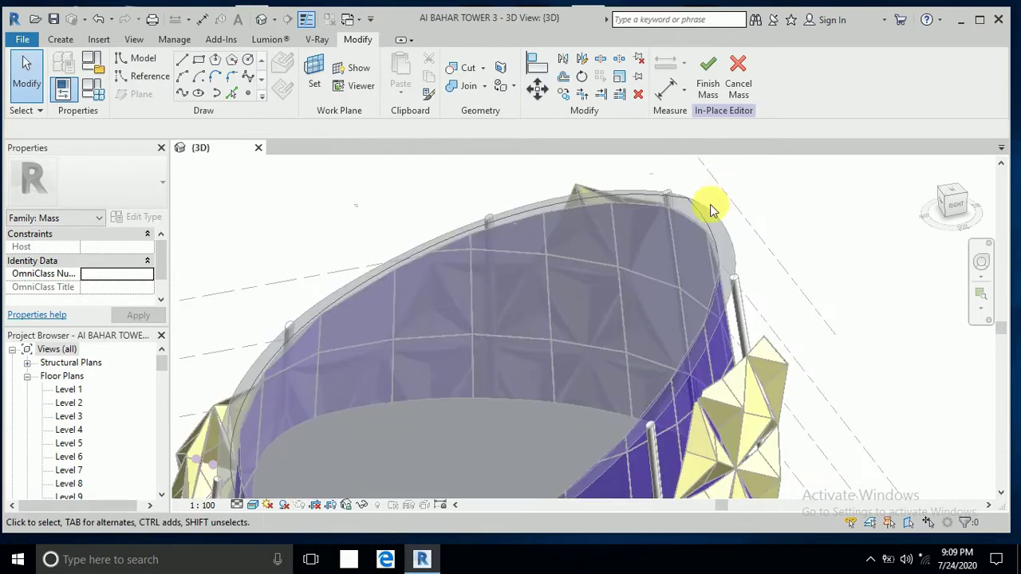
click(772, 200)
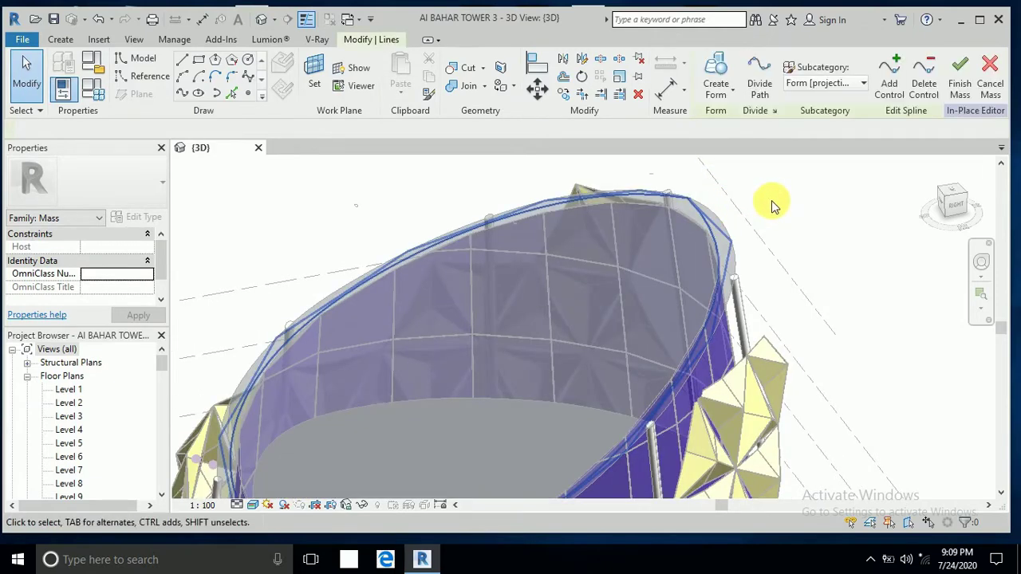
drag(729, 243, 770, 239)
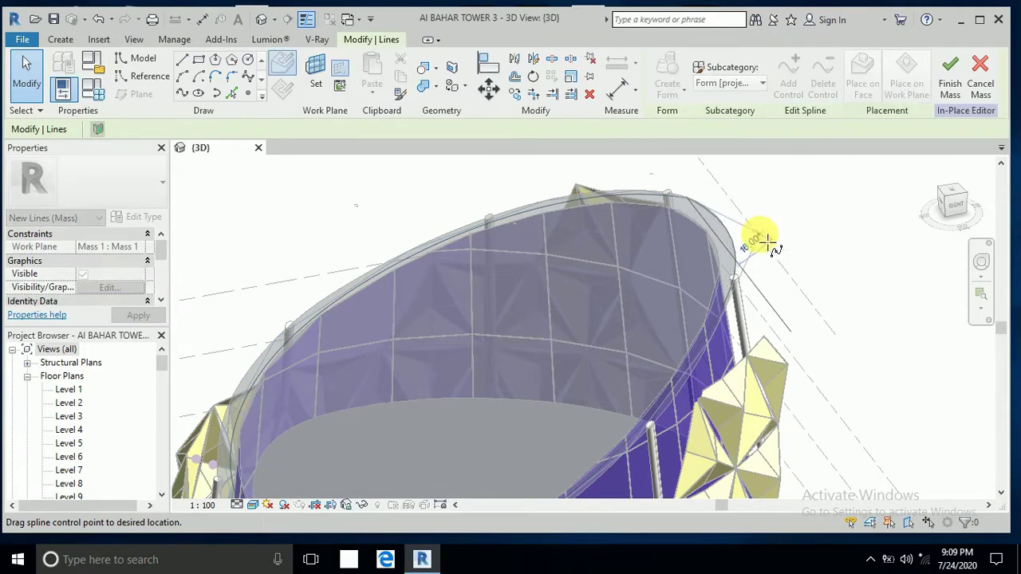
scroll(760, 190, down, 2)
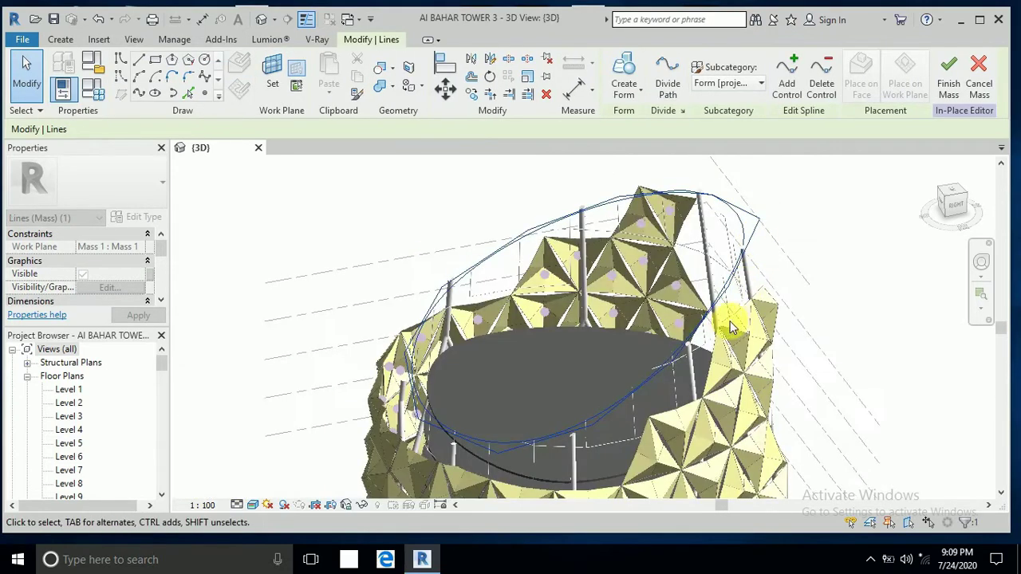
scroll(732, 293, up, 2)
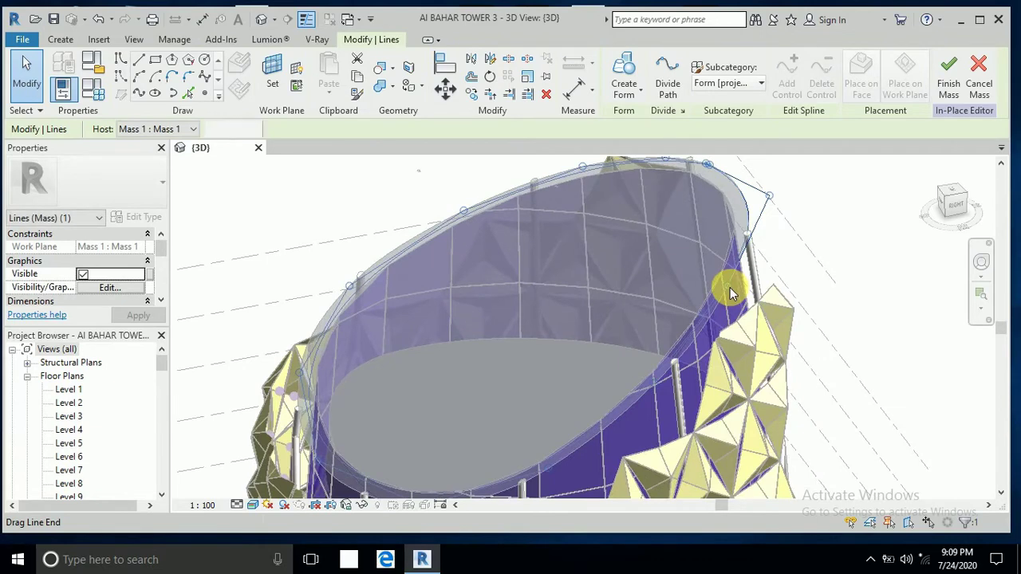
drag(743, 297, 729, 236)
scroll(730, 238, down, 2)
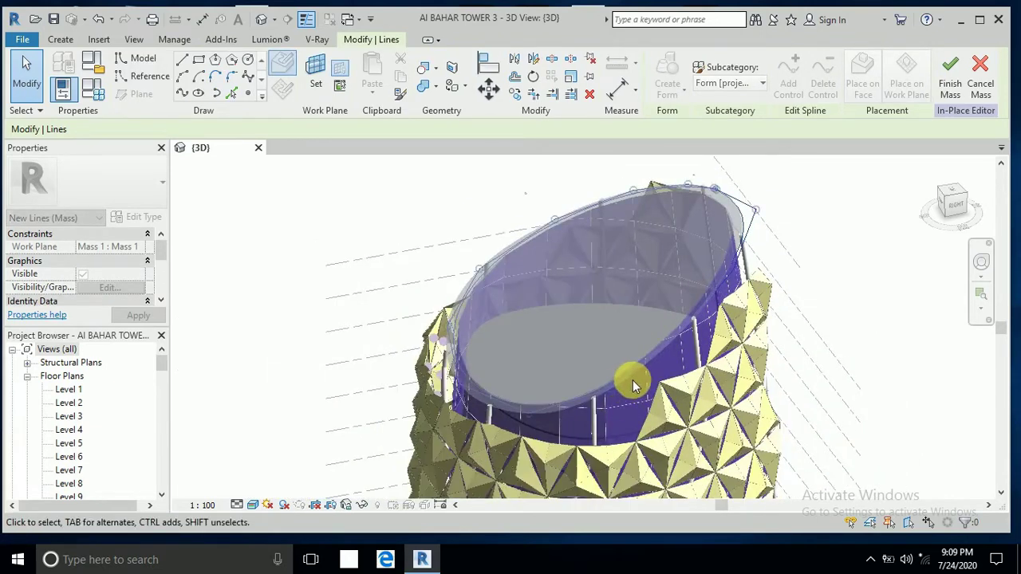
Adjust the spline's control points along the near rim, moving the lowest one outward beyond the top edge.
scroll(622, 384, up, 3)
click(598, 394)
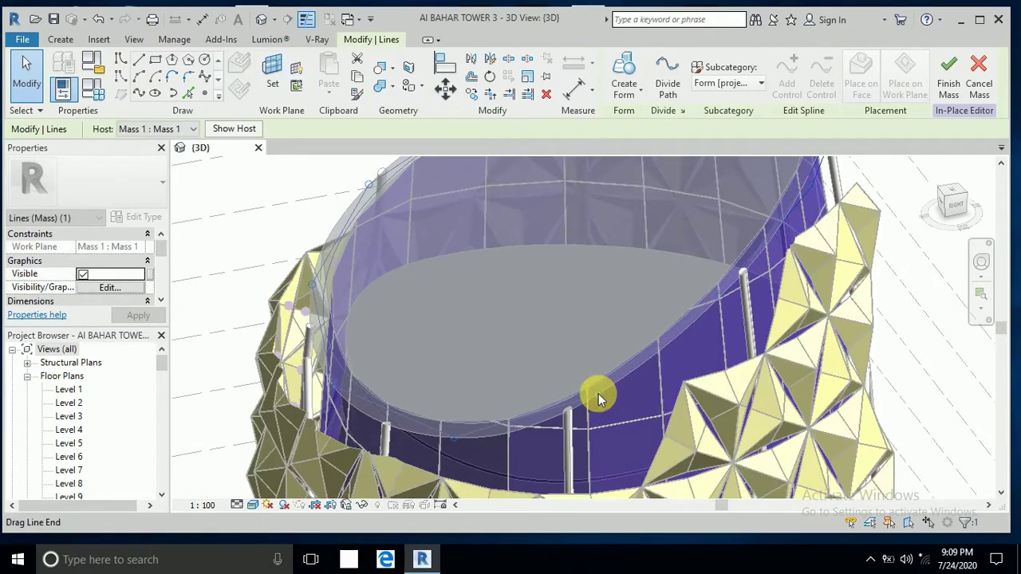
key(Escape)
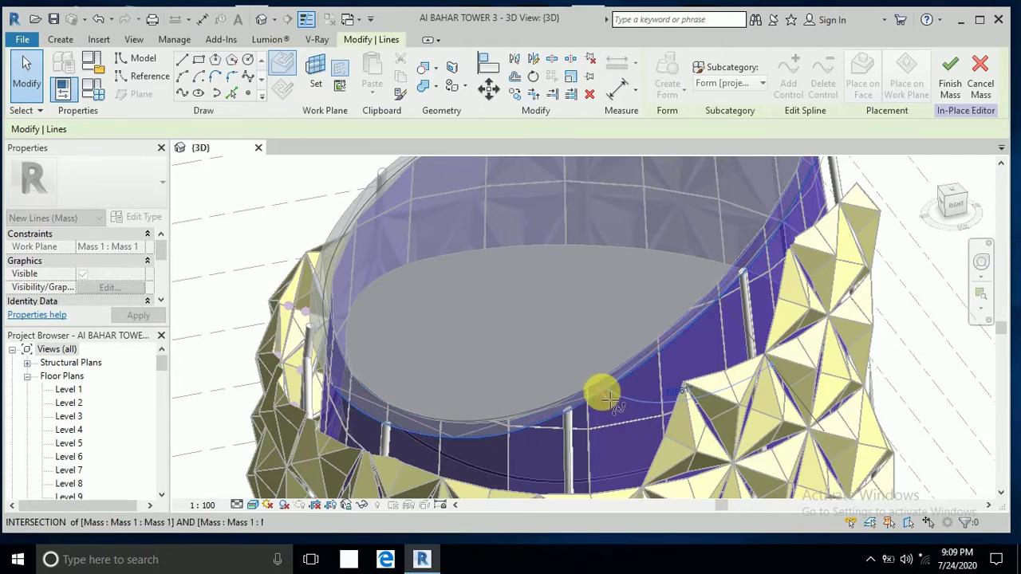
click(455, 439)
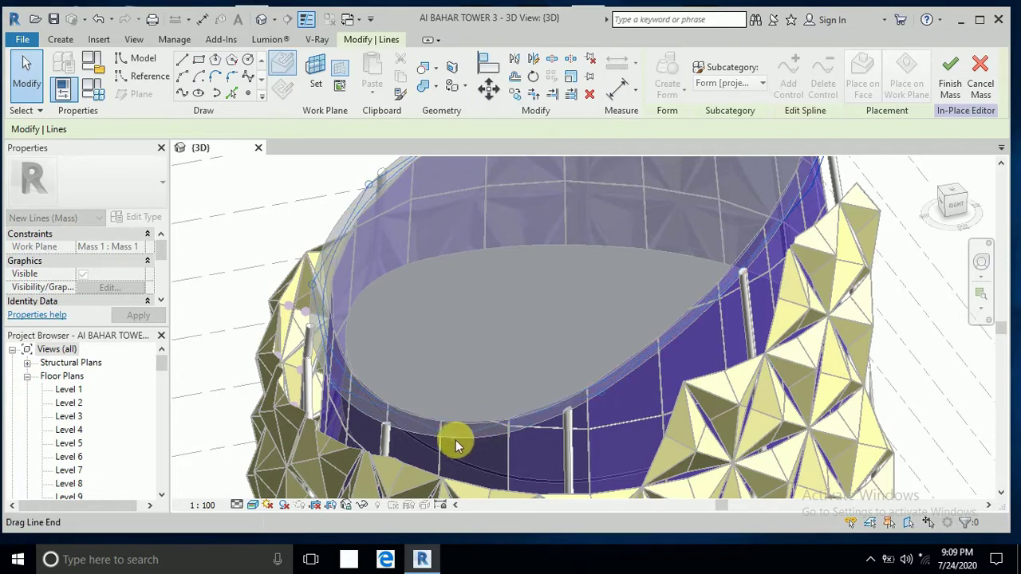
key(Escape)
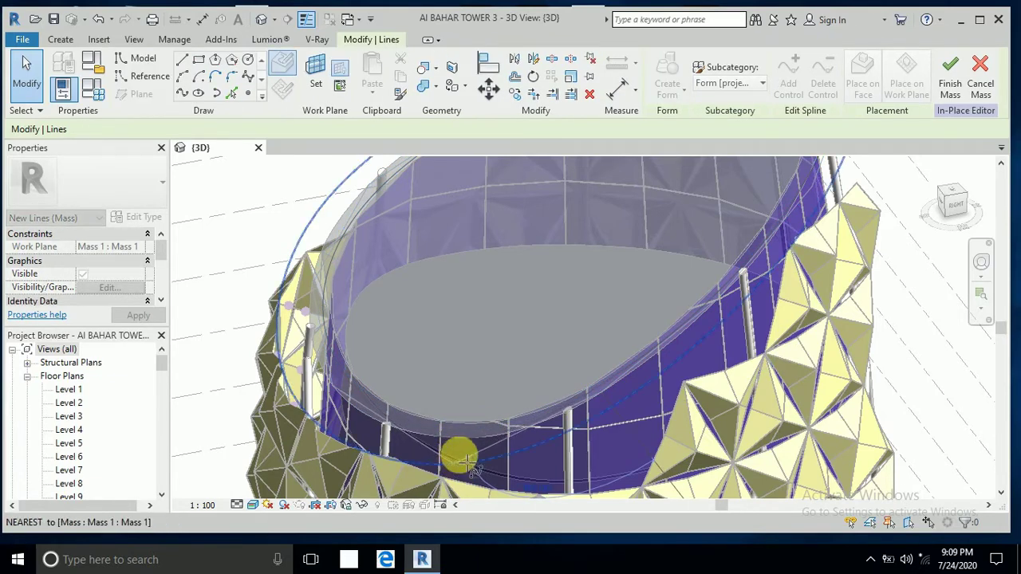
key(Escape)
key(Escape)
scroll(586, 353, down, 1)
scroll(612, 400, up, 2)
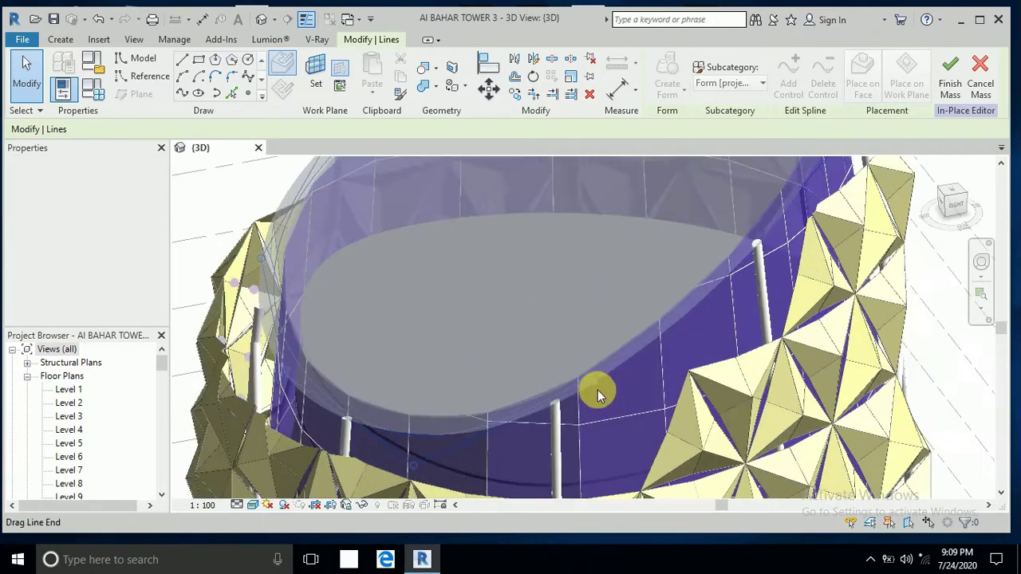
Reposition the rim spline's control points around the low end so the curve wraps closely around the top edge.
mouse_move(601, 385)
mouse_down()
mouse_move(614, 387)
mouse_move(611, 379)
mouse_up()
scroll(611, 379, down, 2)
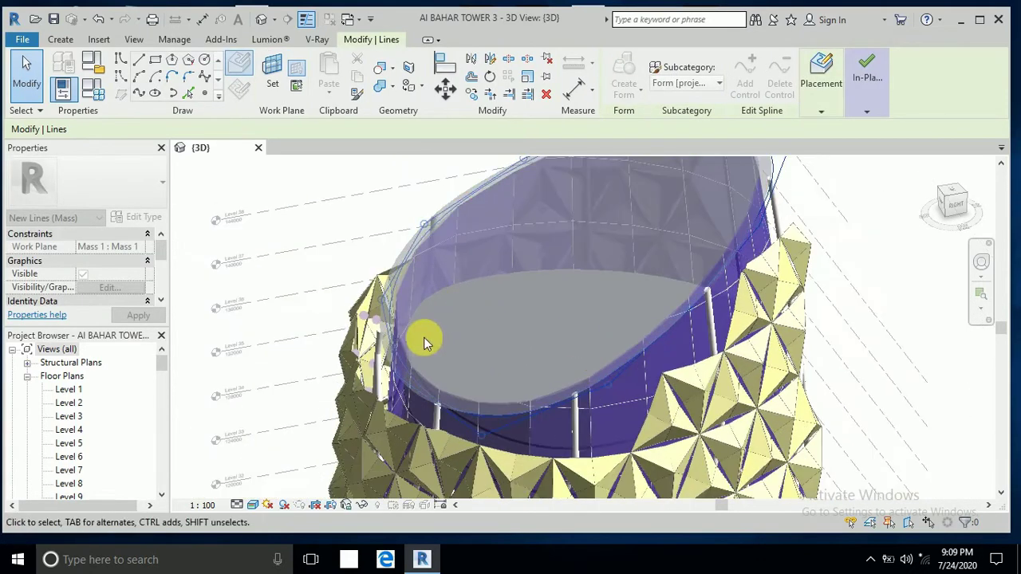
drag(381, 311, 366, 326)
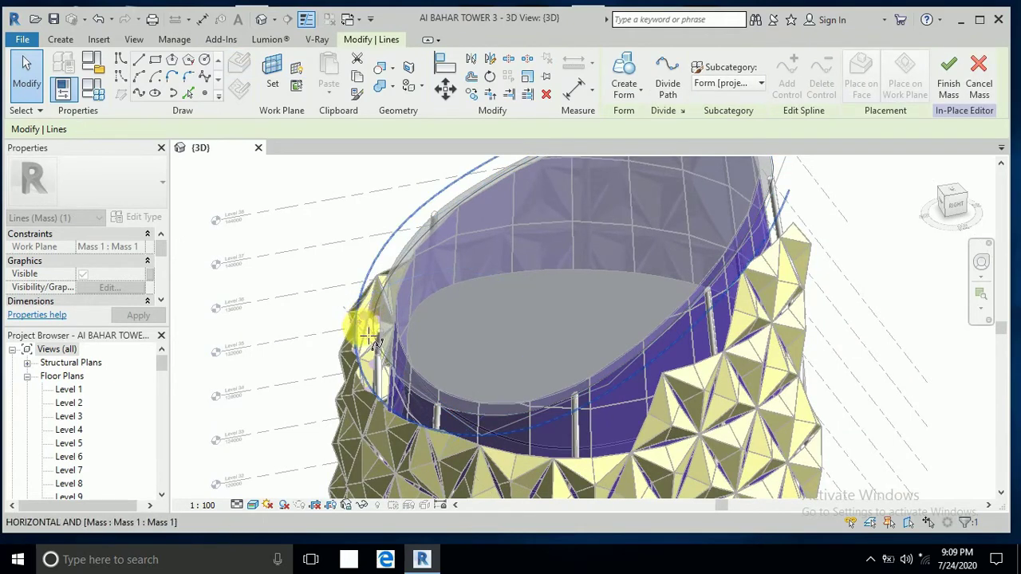
click(370, 351)
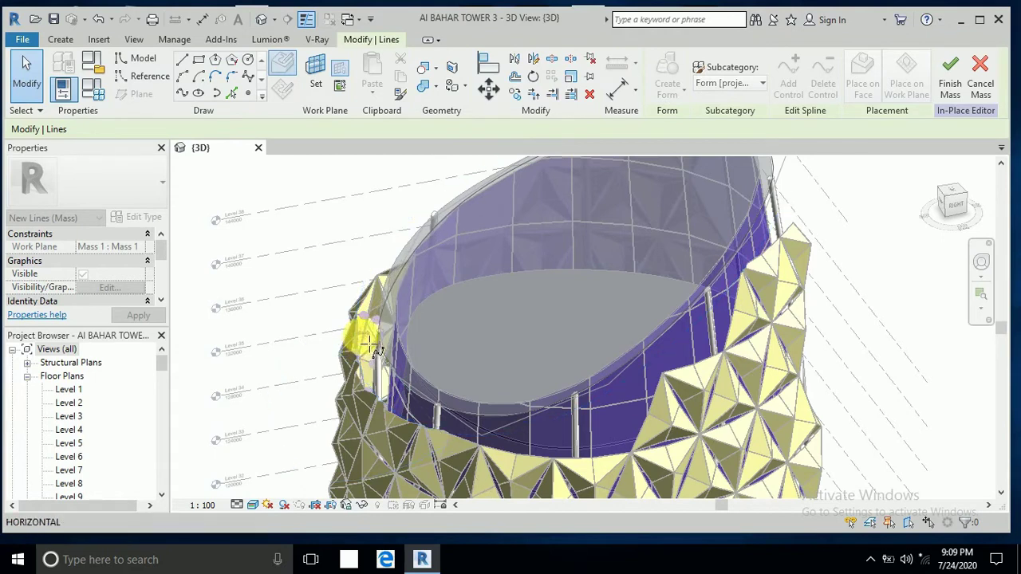
key(Escape)
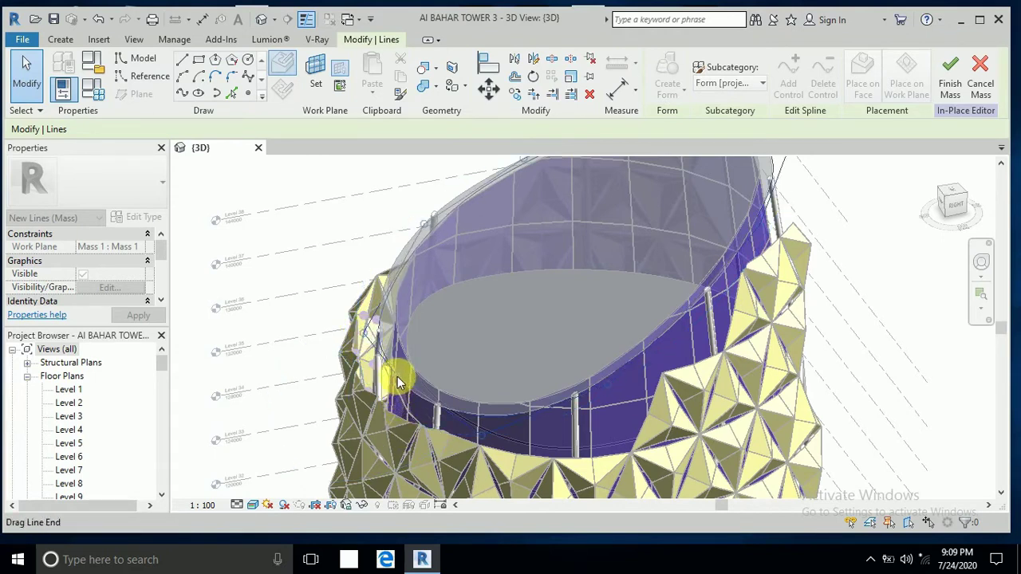
click(399, 391)
drag(398, 387, 415, 366)
scroll(433, 349, down, 2)
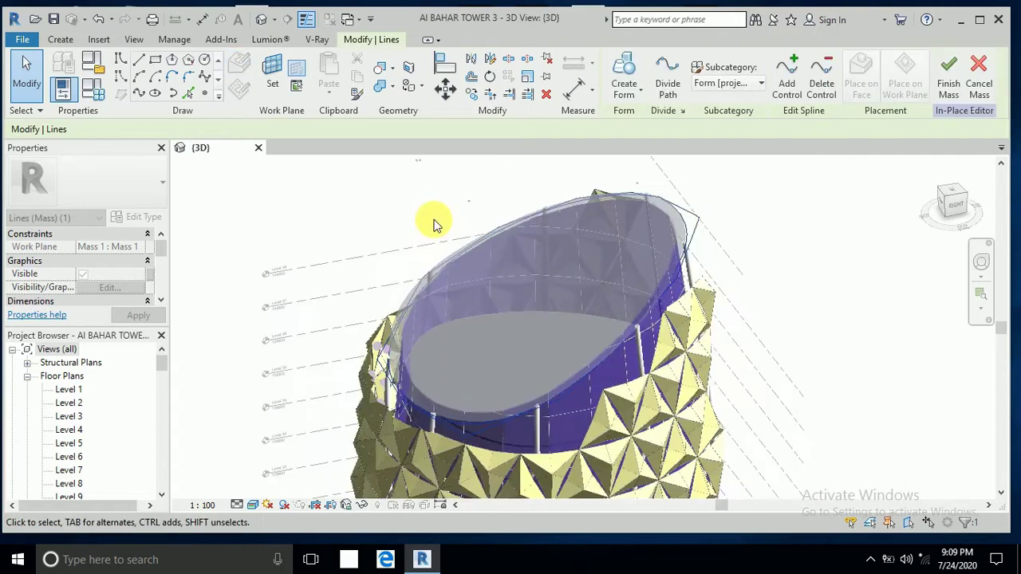
Move the spline's control points along the far rim outward so the curve follows the outer top edge.
scroll(434, 221, up, 2)
mouse_move(418, 296)
mouse_down()
mouse_move(429, 301)
mouse_move(413, 294)
mouse_up()
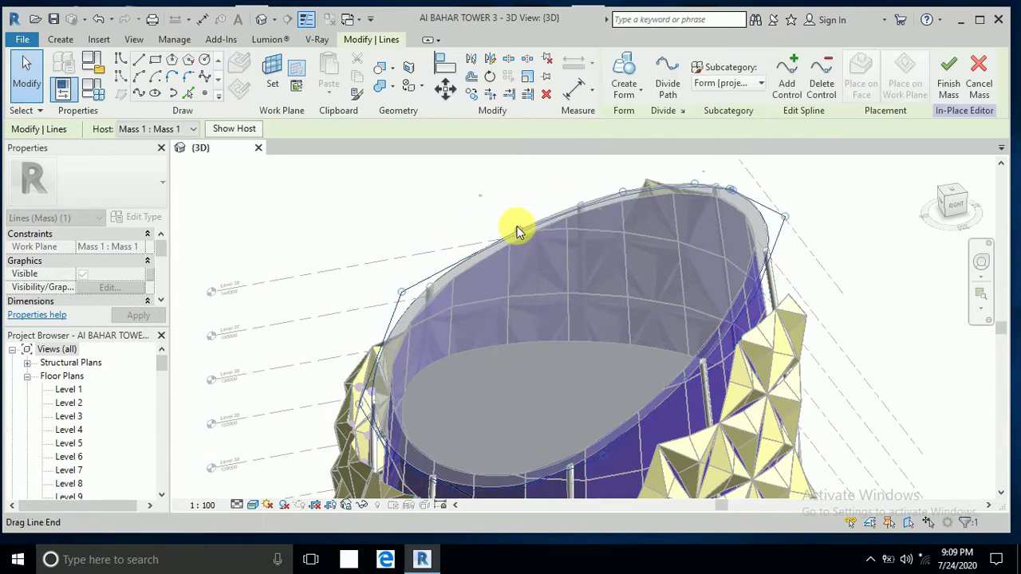
drag(518, 230, 555, 200)
scroll(583, 160, up, 2)
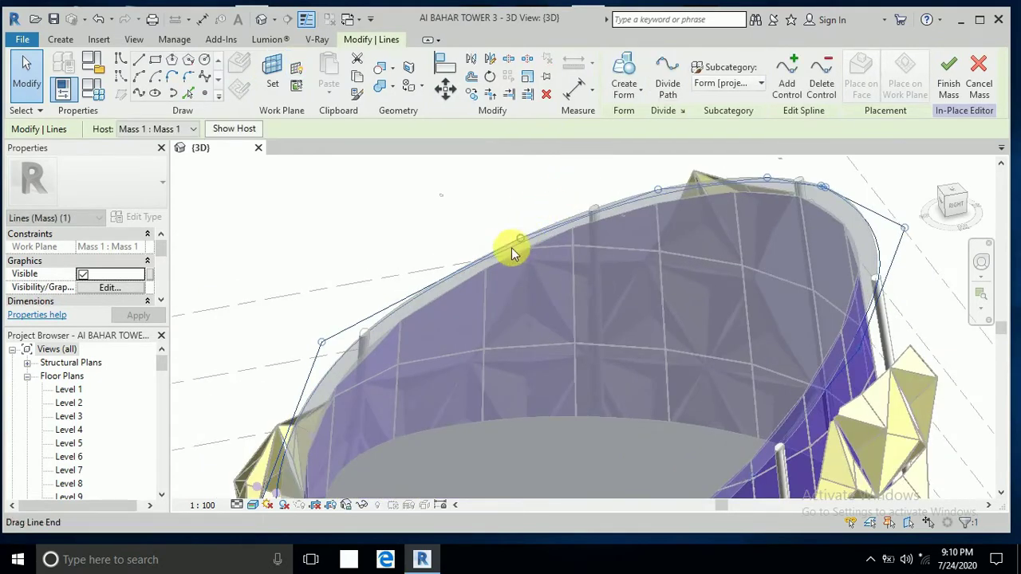
drag(518, 235, 532, 232)
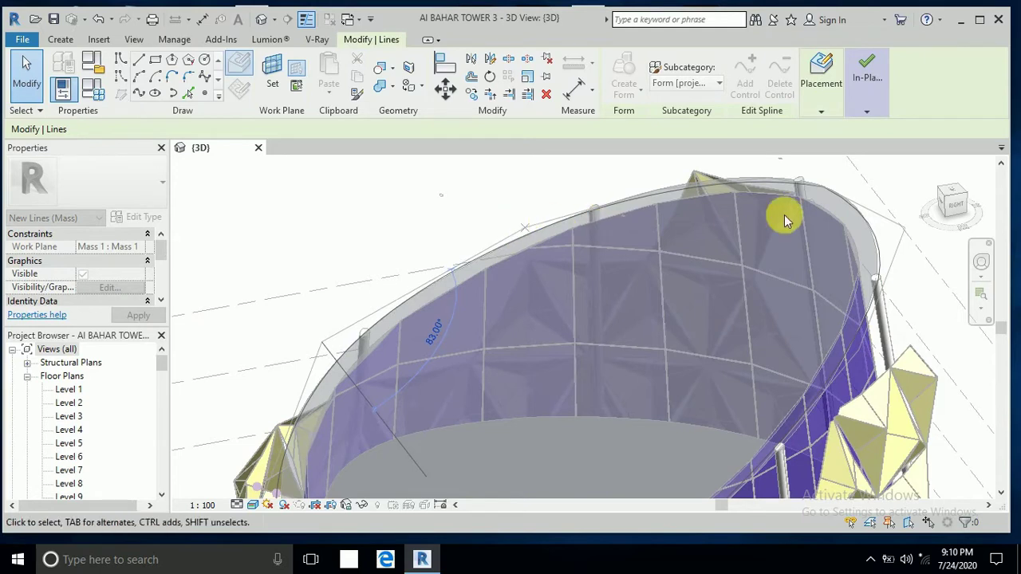
click(721, 191)
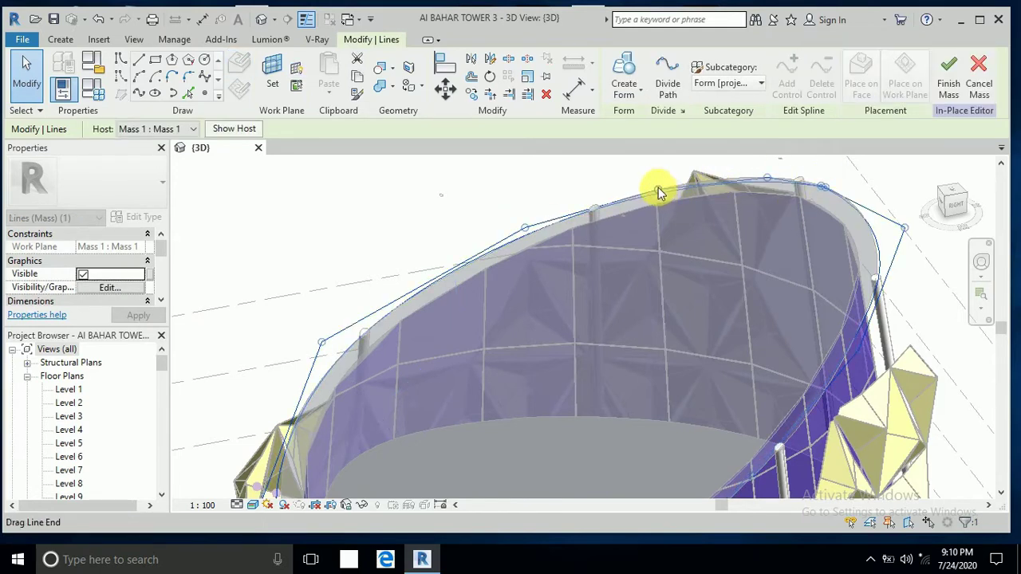
drag(657, 189, 667, 179)
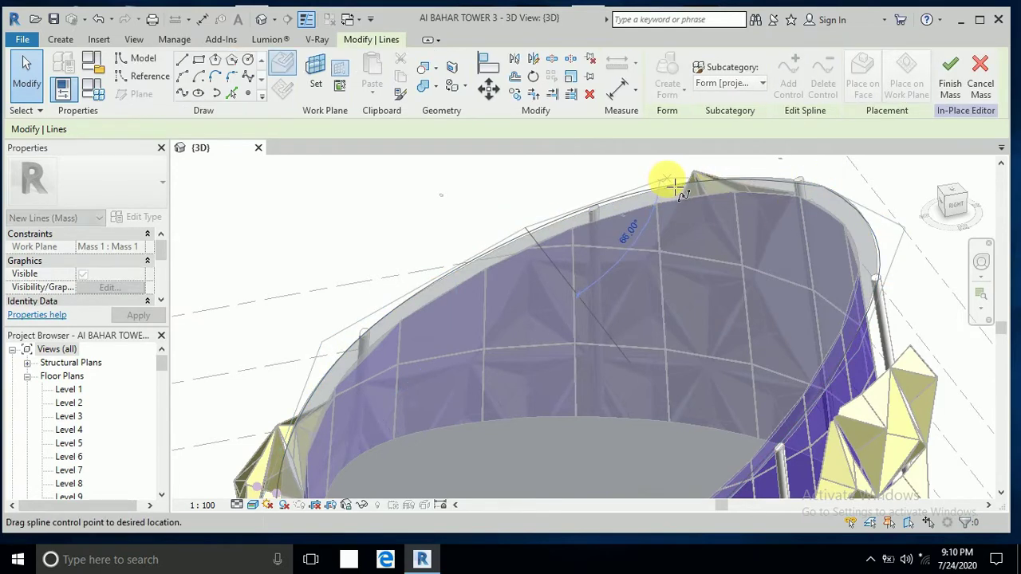
Adjust the far-rim control point near the high end of the slanted top and deselect the spline.
key(Escape)
key(Escape)
click(766, 182)
drag(766, 180, 775, 177)
scroll(641, 185, down, 1)
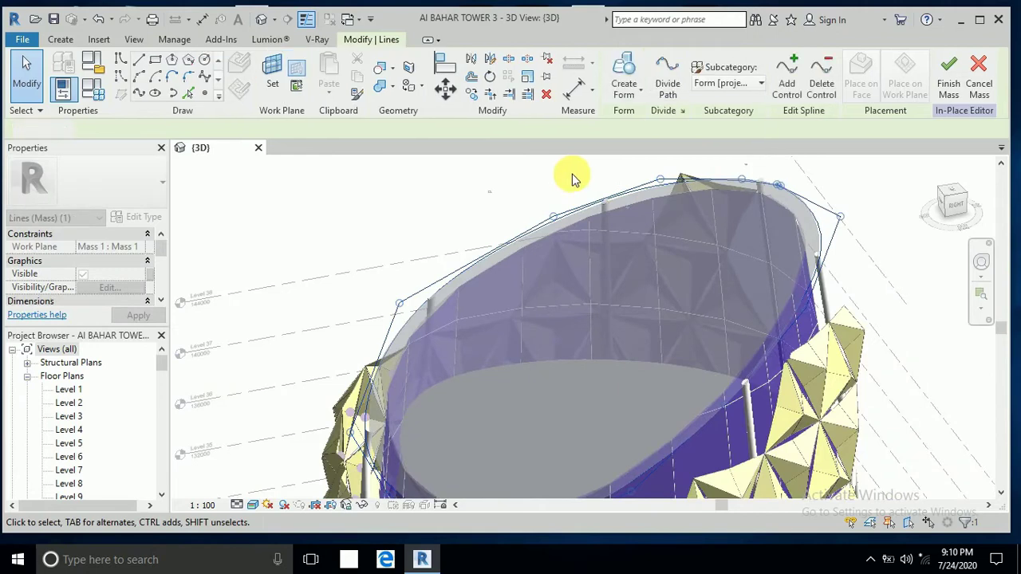
key(Escape)
scroll(572, 177, down, 2)
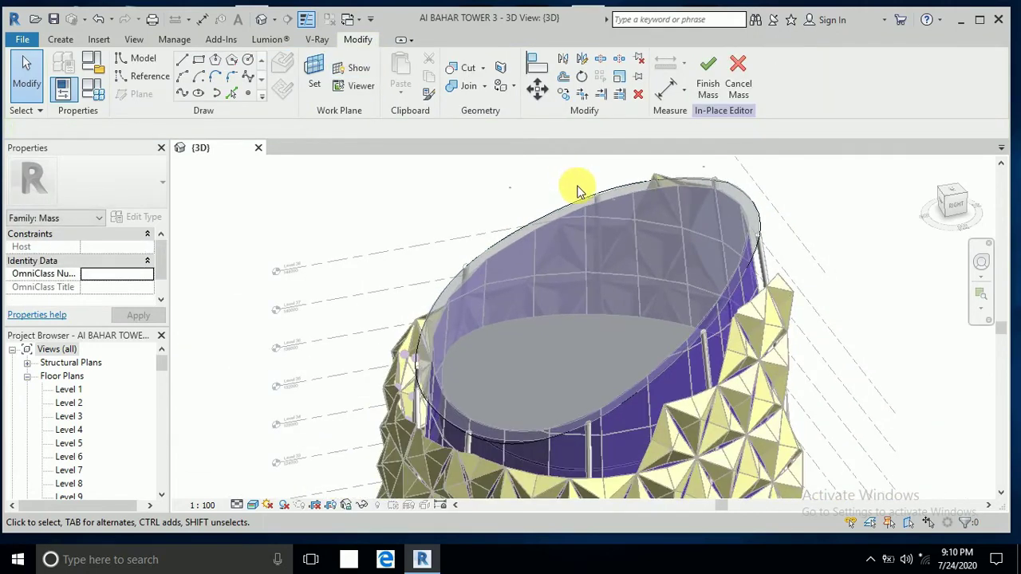
Copy the rim spline 4000 straight up above the slanted top, with the Constrain option turned off.
shift+middle_drag(579, 191, 569, 197)
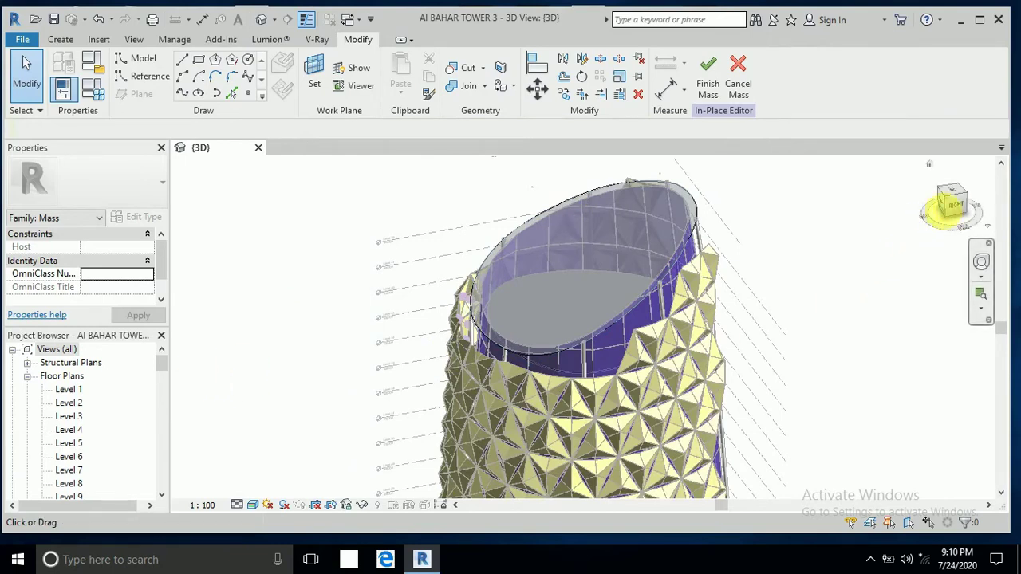
click(955, 220)
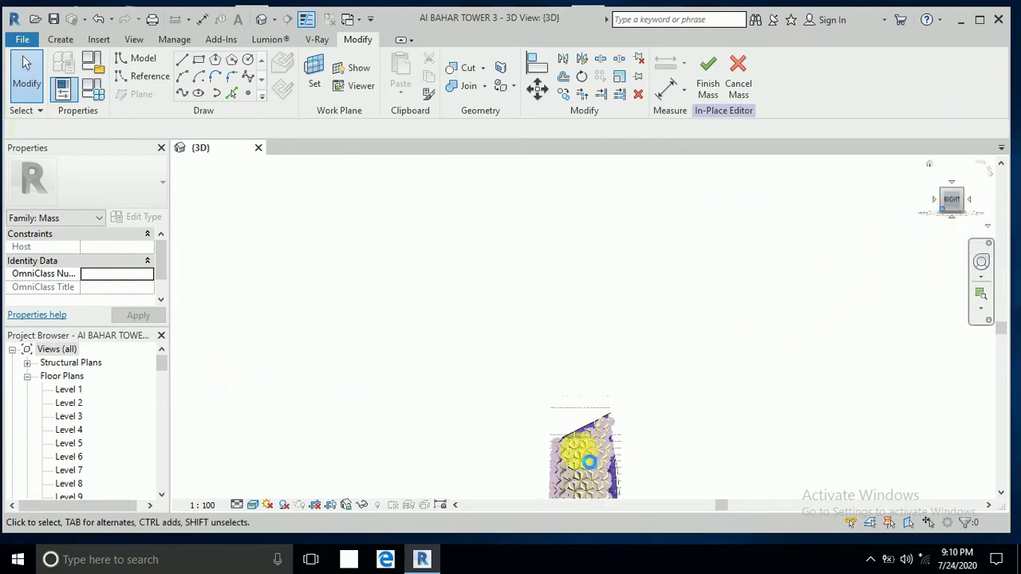
key(z)
key(f)
scroll(604, 228, down, 1)
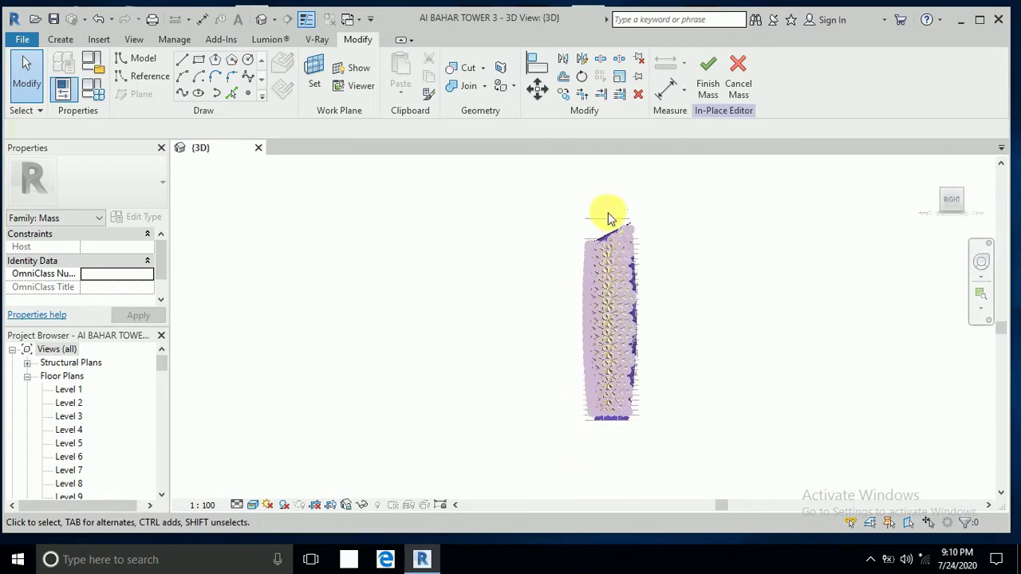
scroll(610, 235, up, 2)
scroll(610, 239, up, 1)
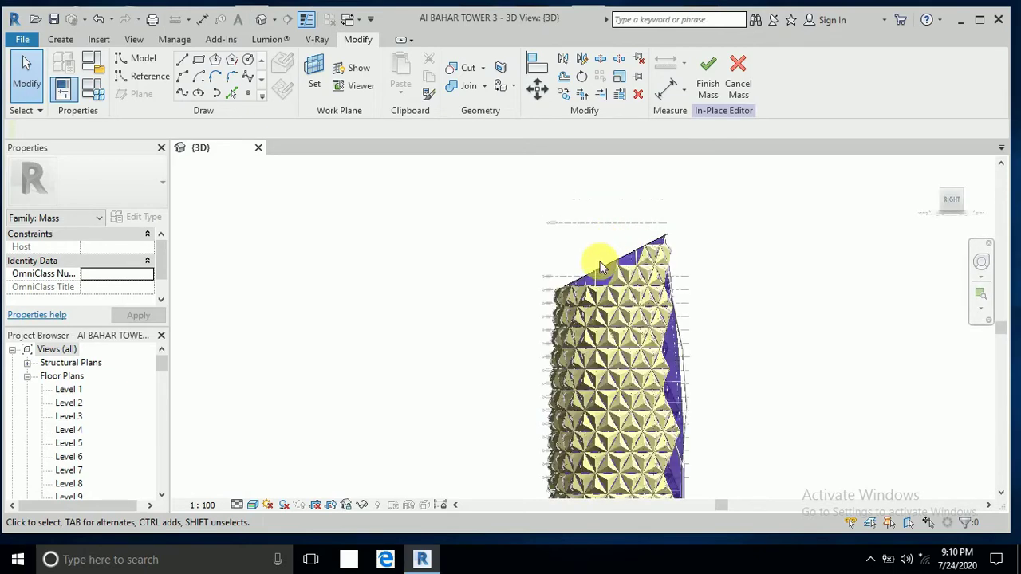
click(602, 265)
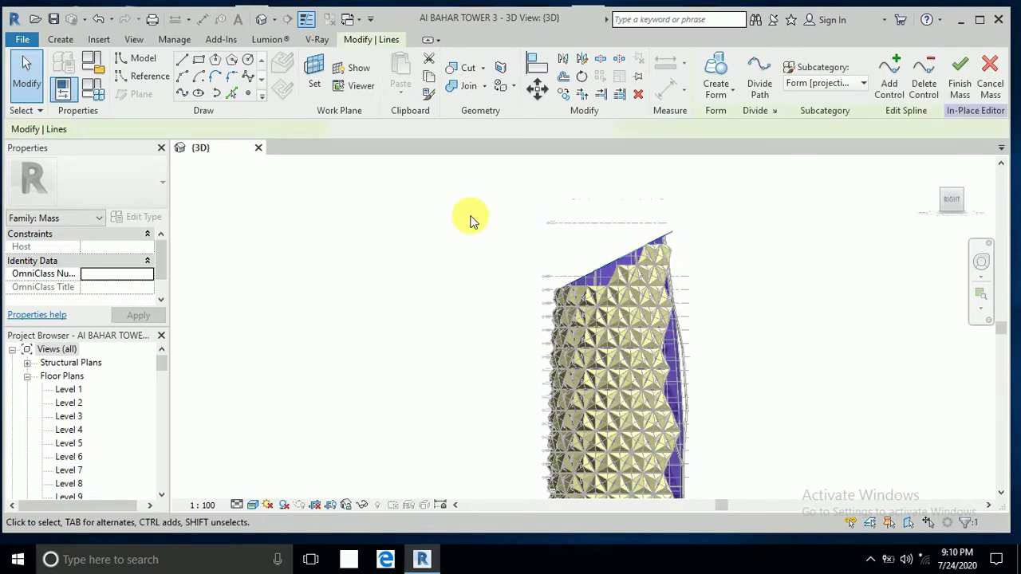
click(564, 95)
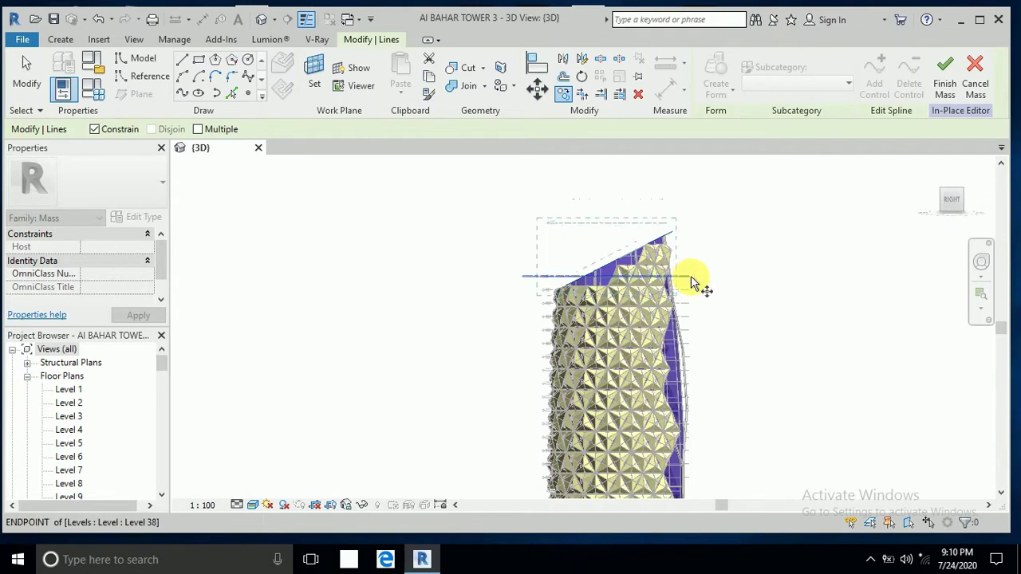
scroll(693, 281, up, 3)
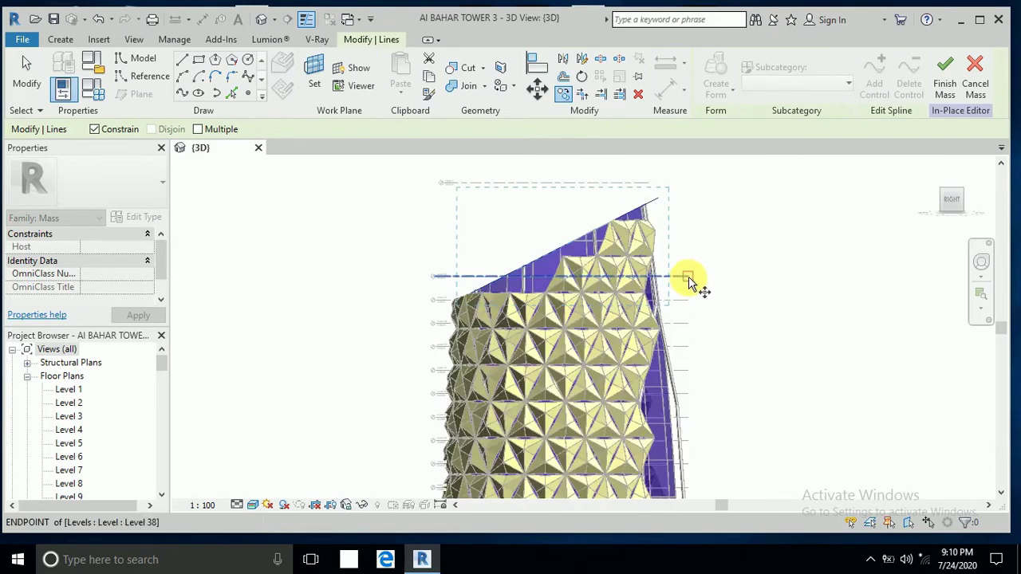
click(692, 282)
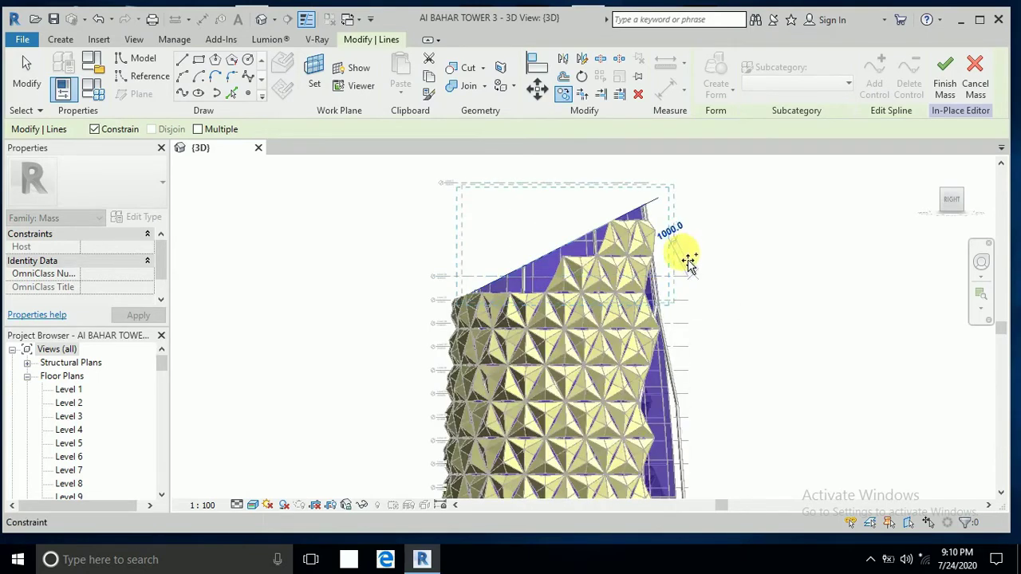
click(94, 129)
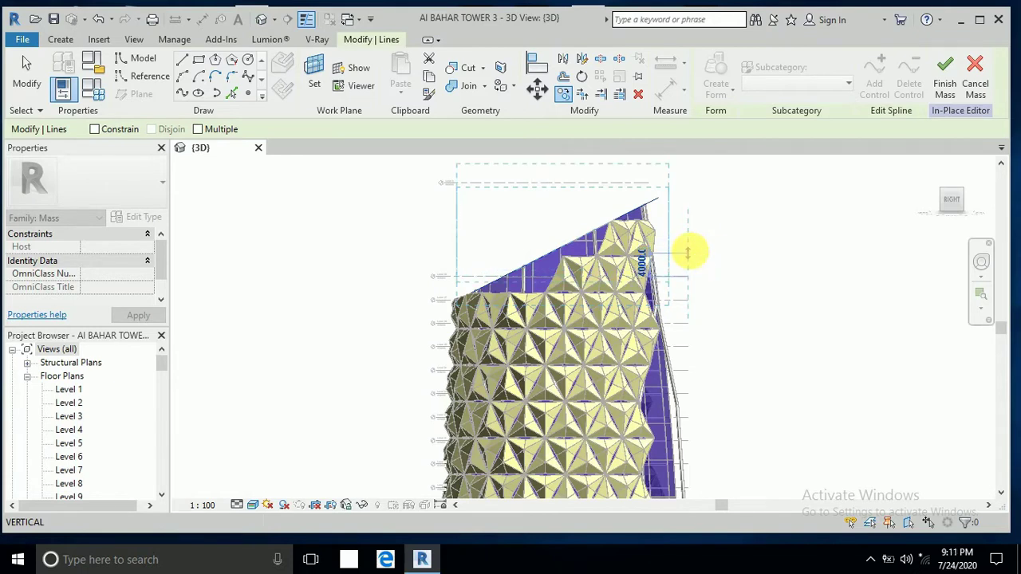
click(687, 252)
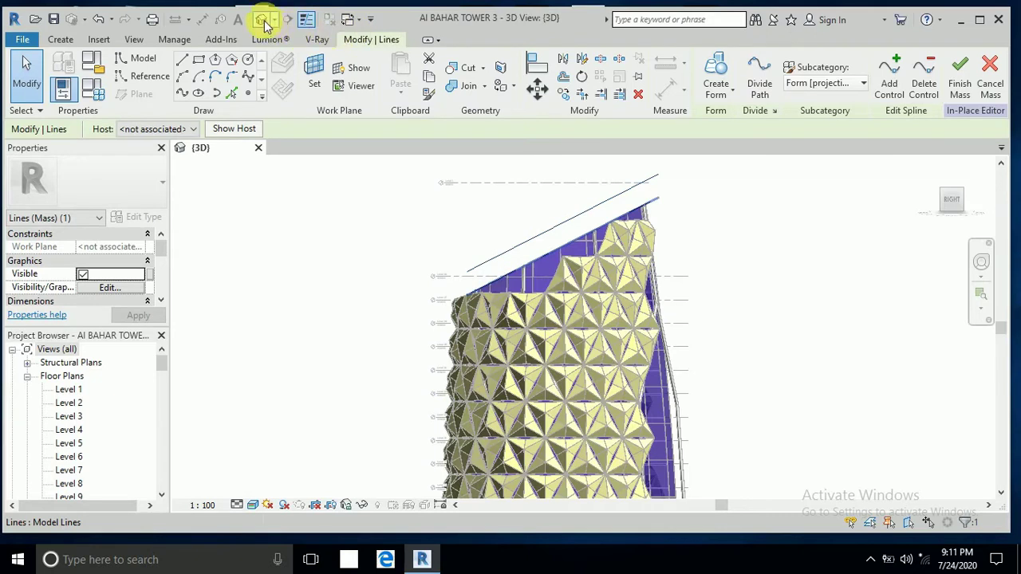
click(667, 293)
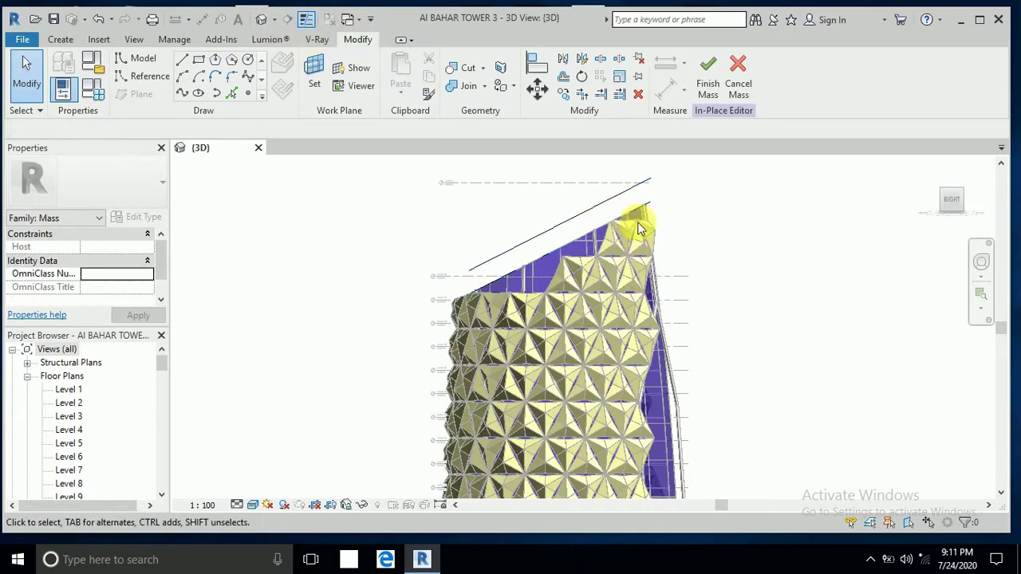
Select the original and the copied rim splines together and create a solid form between them.
mouse_move(981, 206)
click(960, 192)
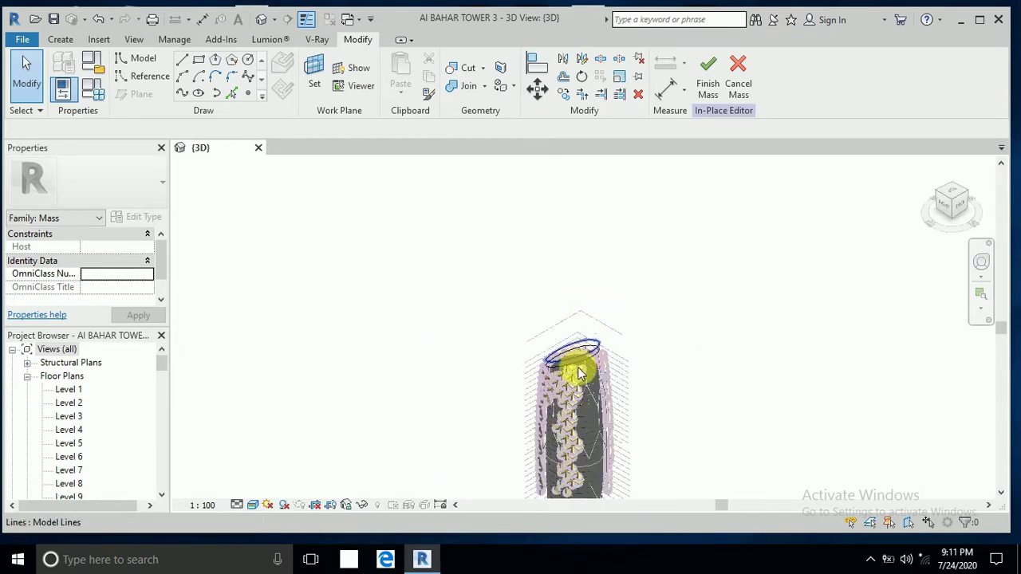
scroll(592, 367, up, 5)
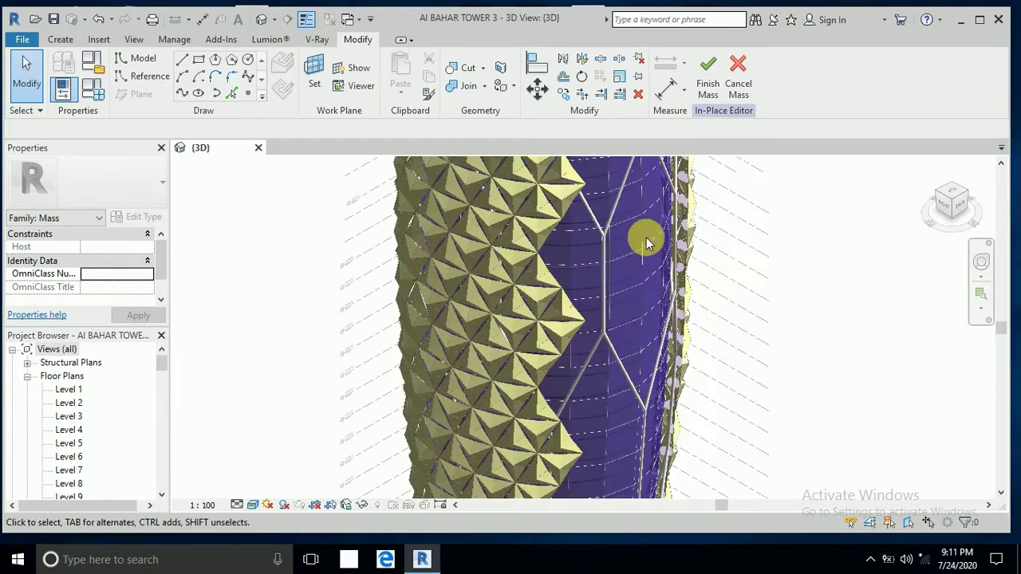
scroll(653, 417, down, 1)
scroll(655, 415, down, 1)
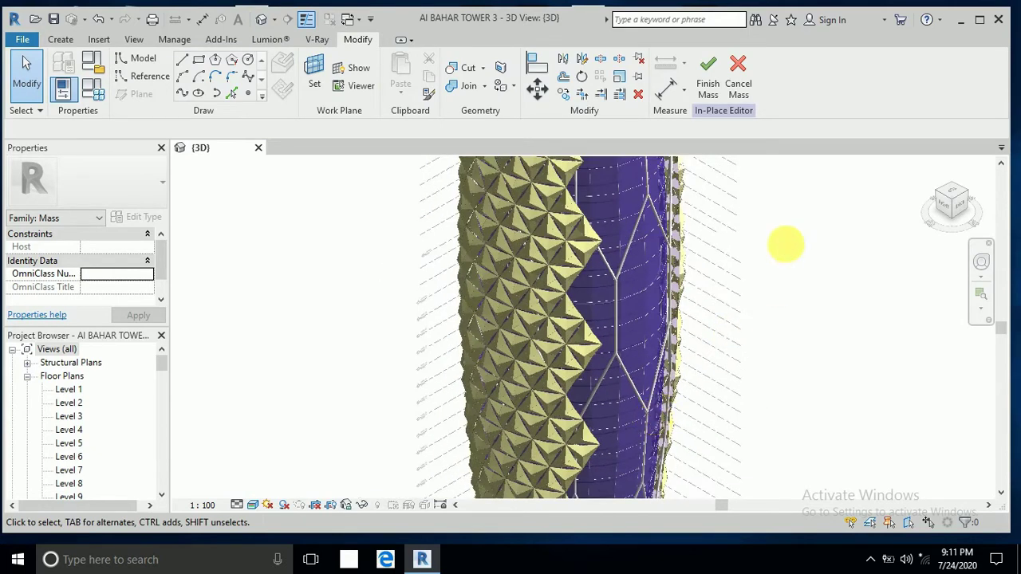
middle_drag(785, 243, 777, 367)
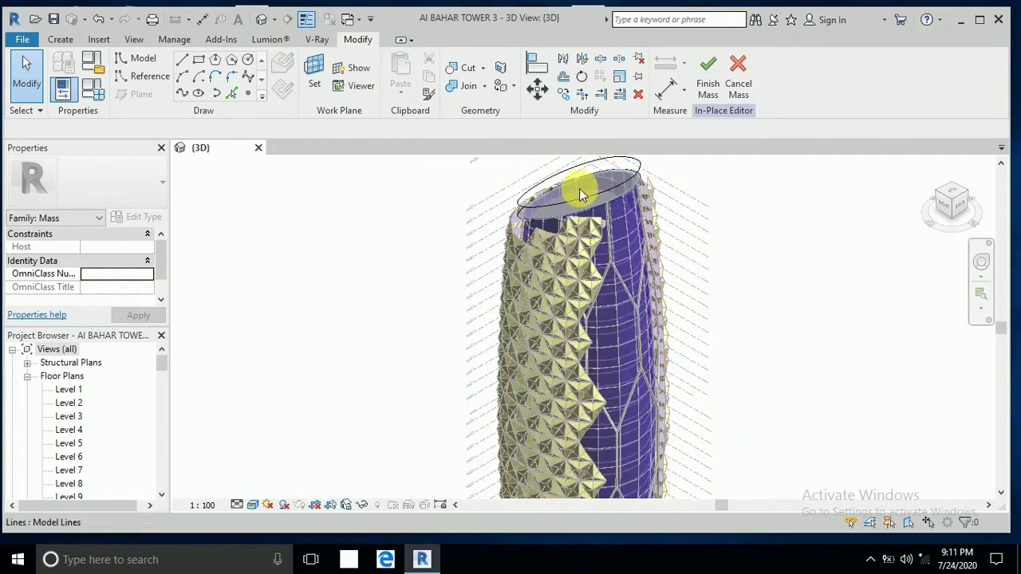
scroll(579, 189, up, 3)
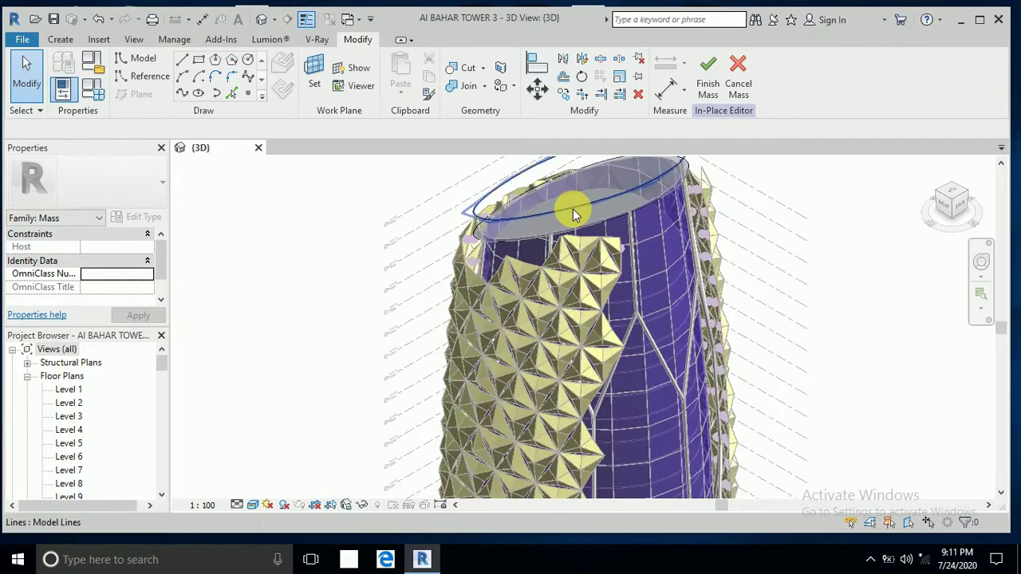
click(572, 209)
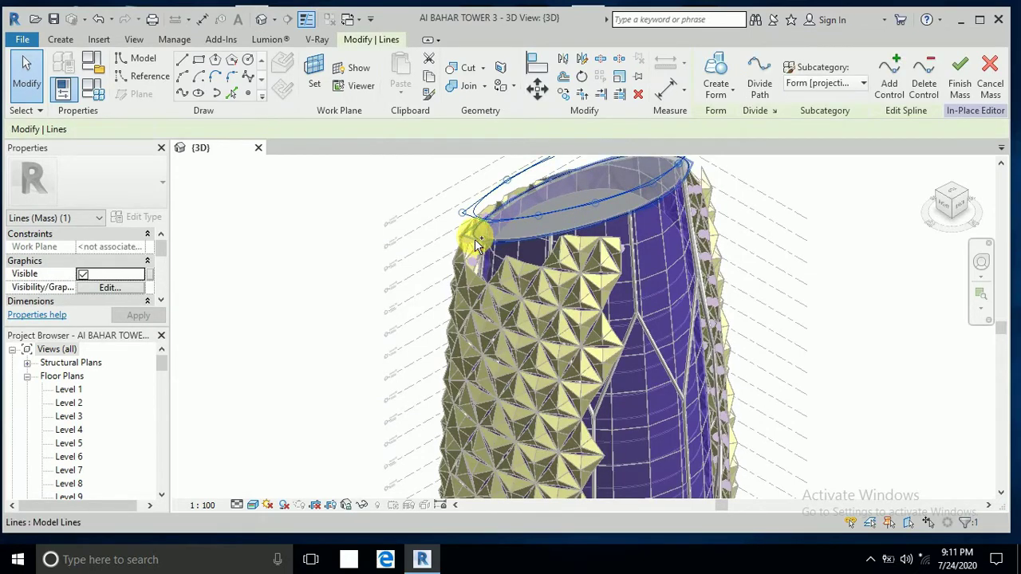
ctrl+click(695, 228)
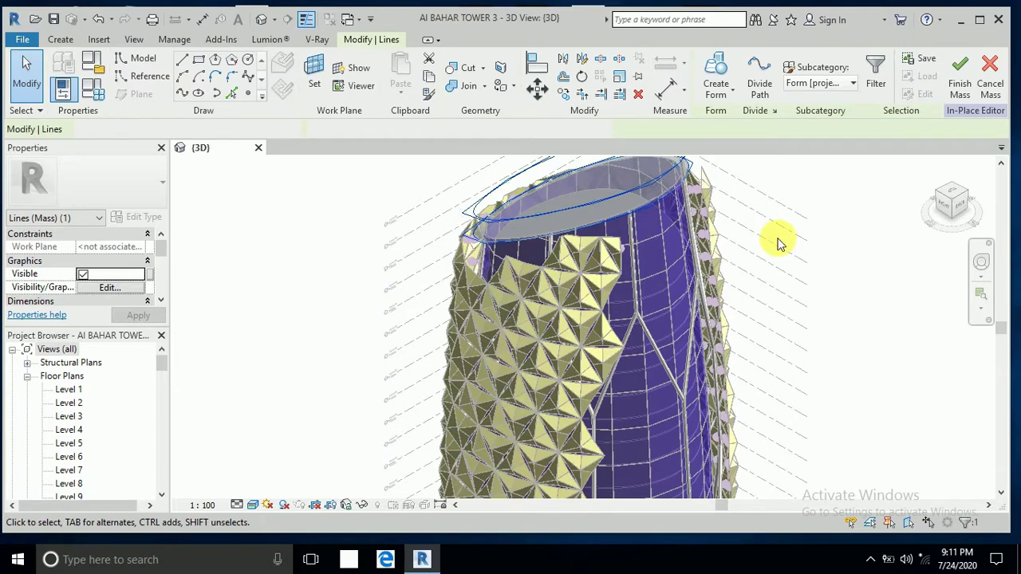
click(716, 69)
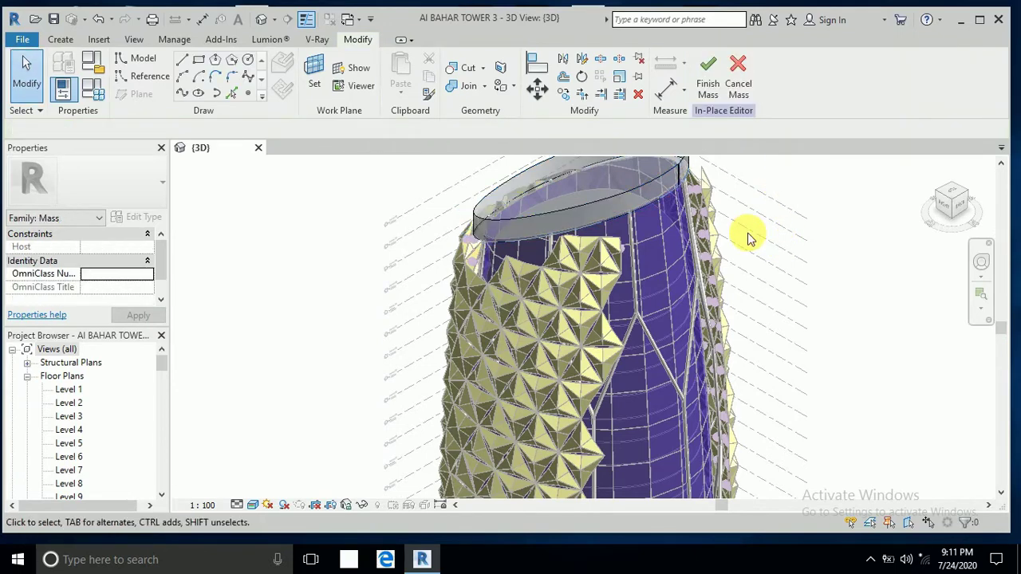
Divide the side surface of the new form on the slanted top into a UV grid and deselect it.
shift+middle_drag(748, 247, 761, 317)
scroll(749, 271, down, 2)
scroll(711, 201, up, 5)
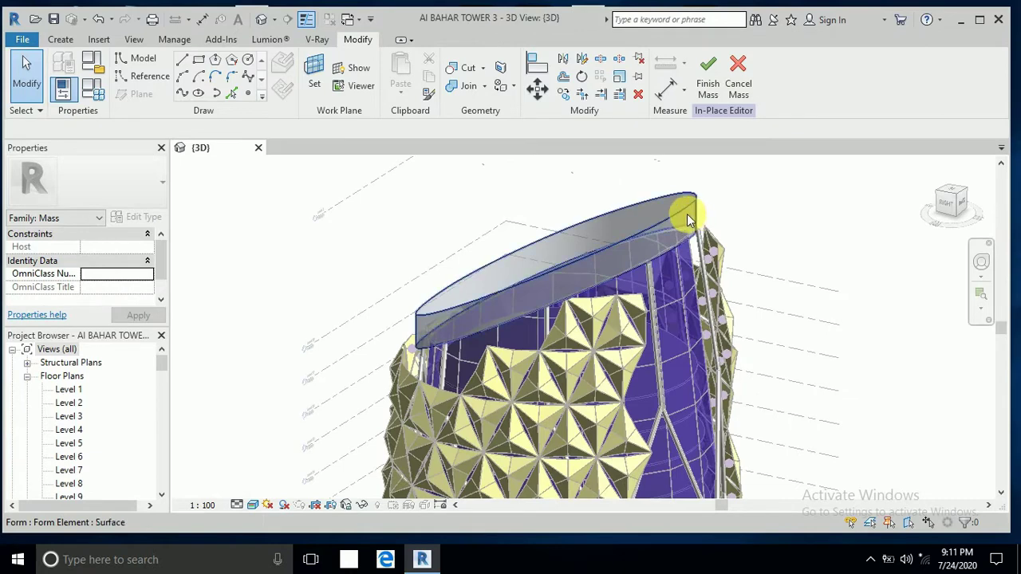
click(688, 216)
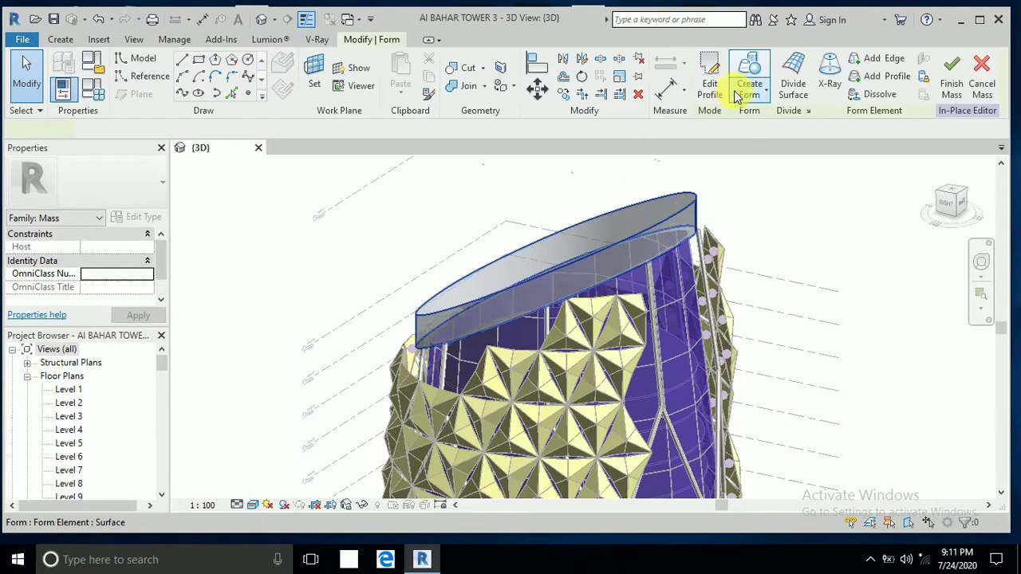
click(795, 80)
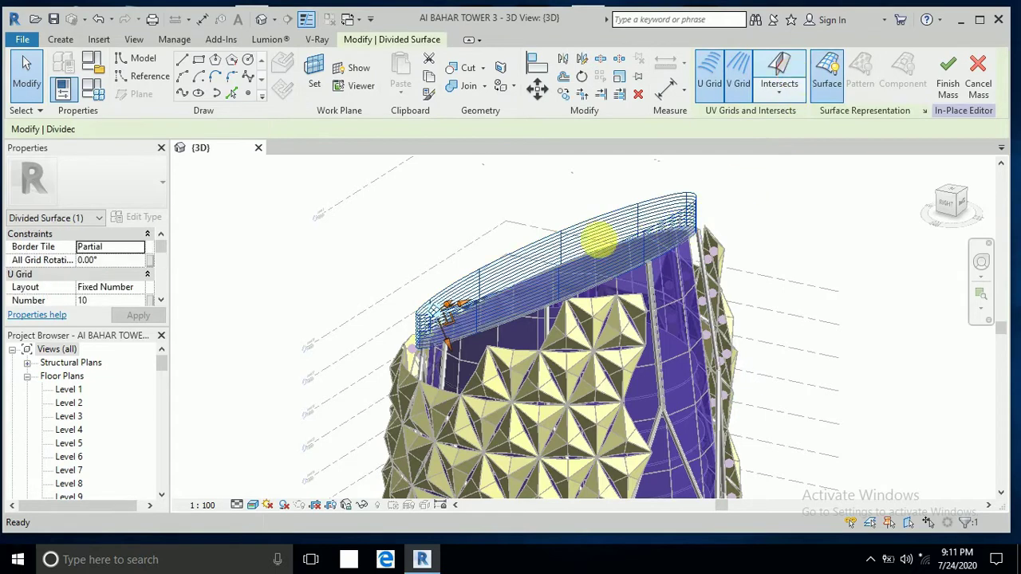
scroll(561, 249, up, 3)
key(Escape)
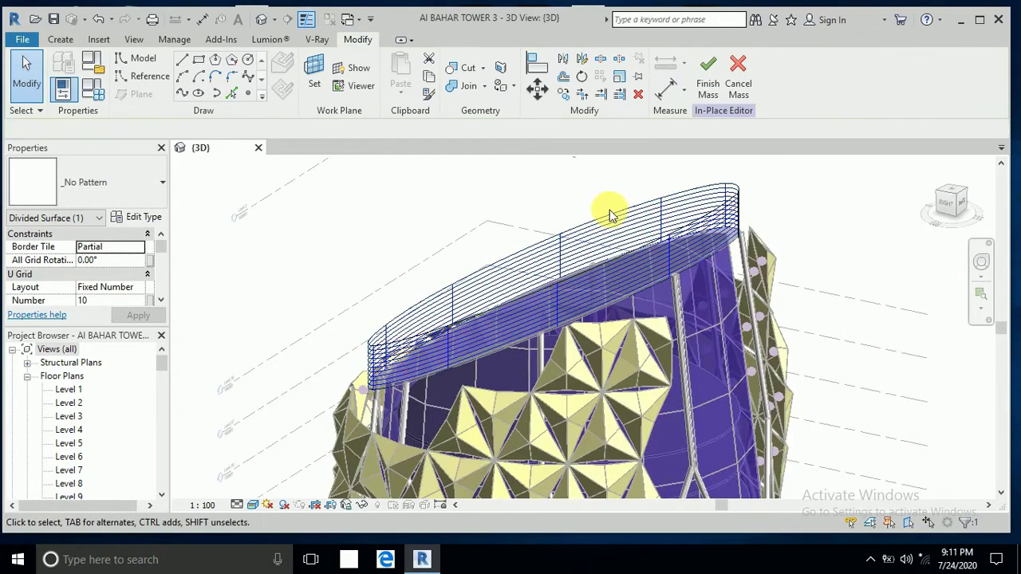
Select the divided side surface of the crown and set its U grid number to 1.
click(608, 219)
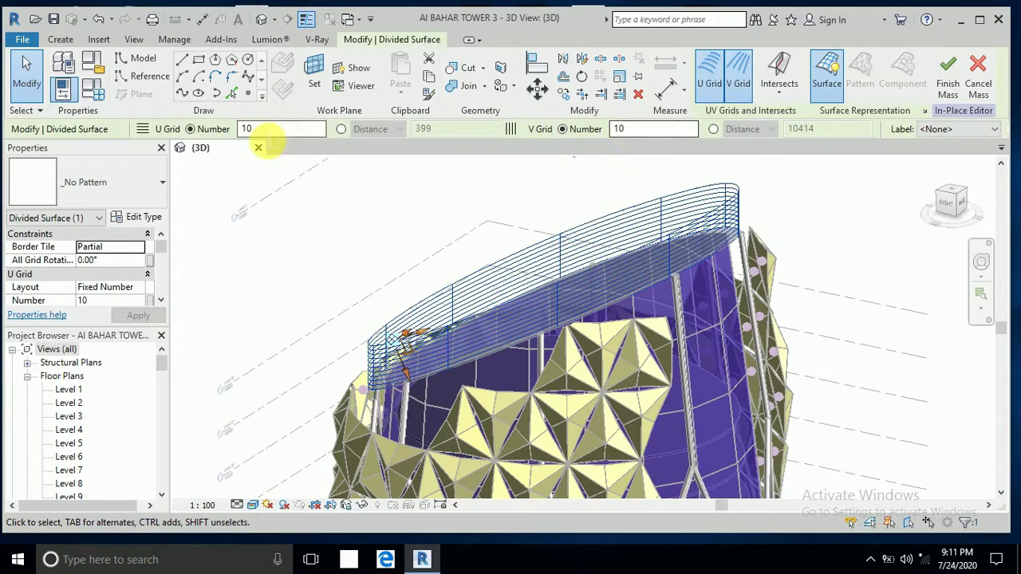
double_click(272, 131)
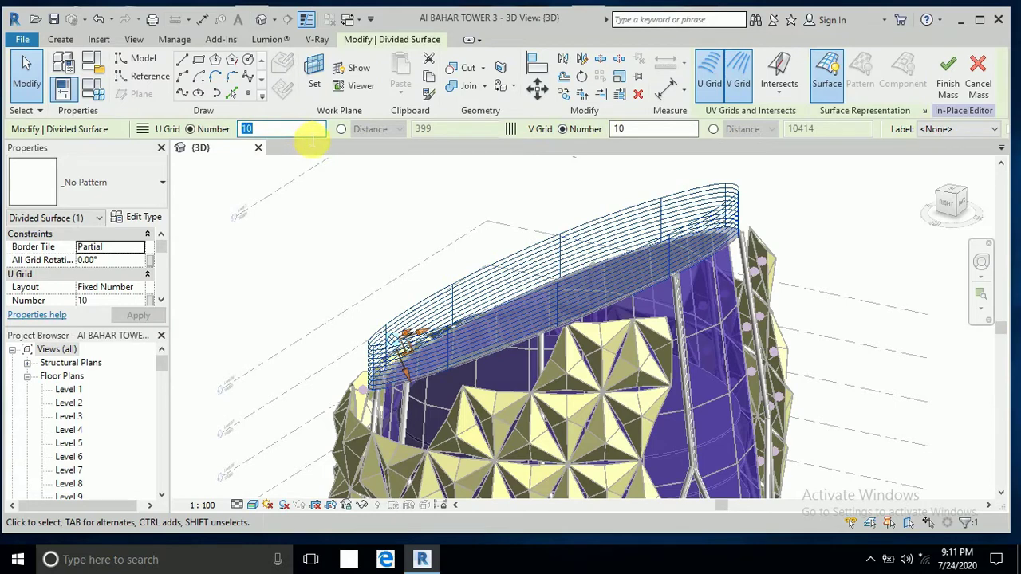
text(2)
key(Return)
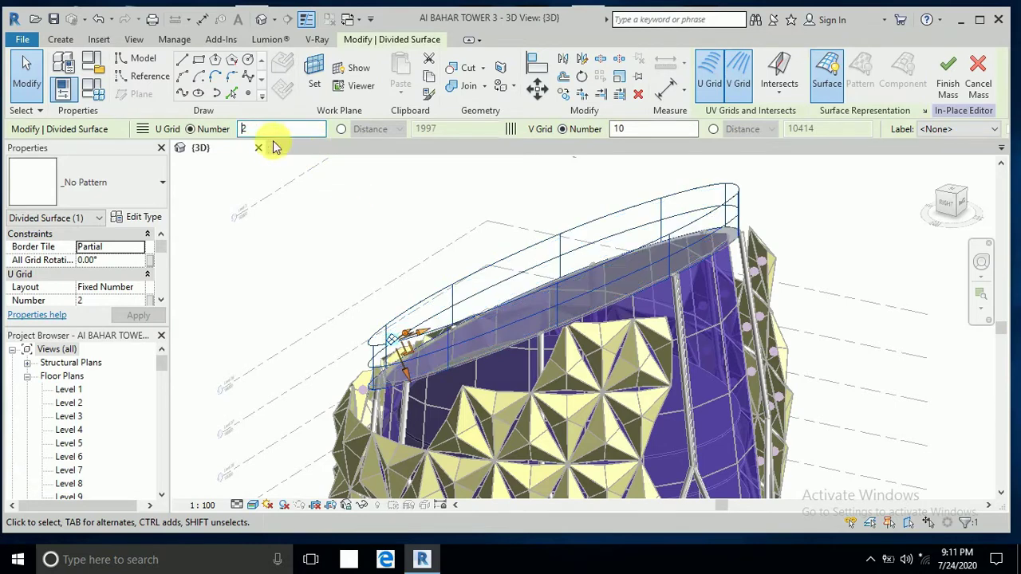
text(1)
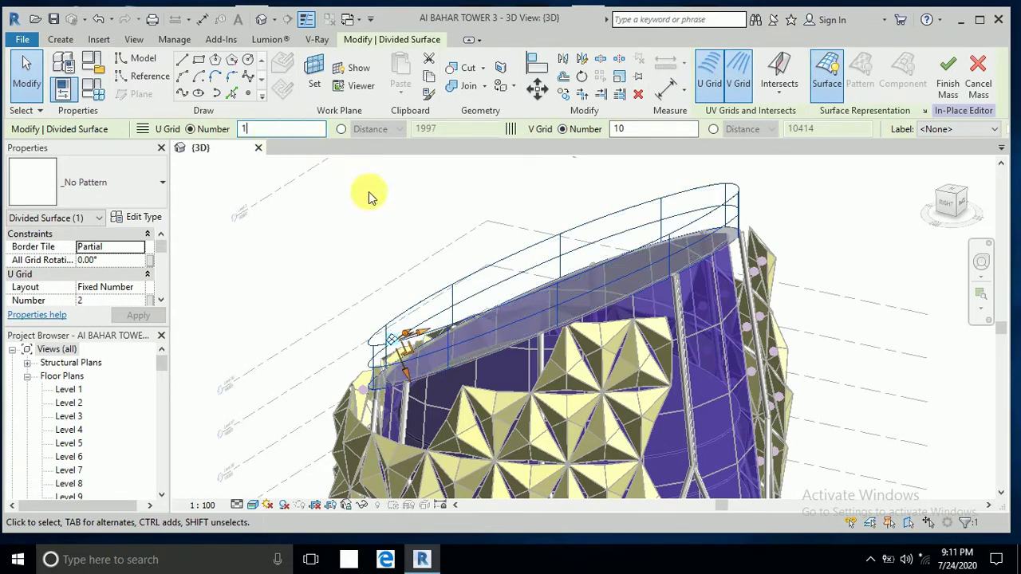
key(Return)
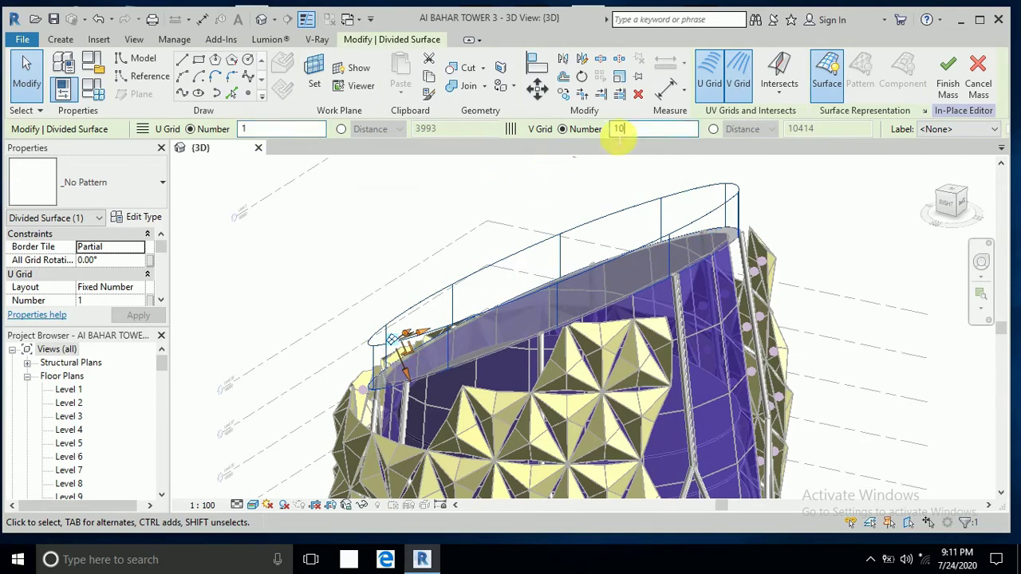
Set the divided surface's V grid number to 110 and deselect the surface.
text(100)
key(Return)
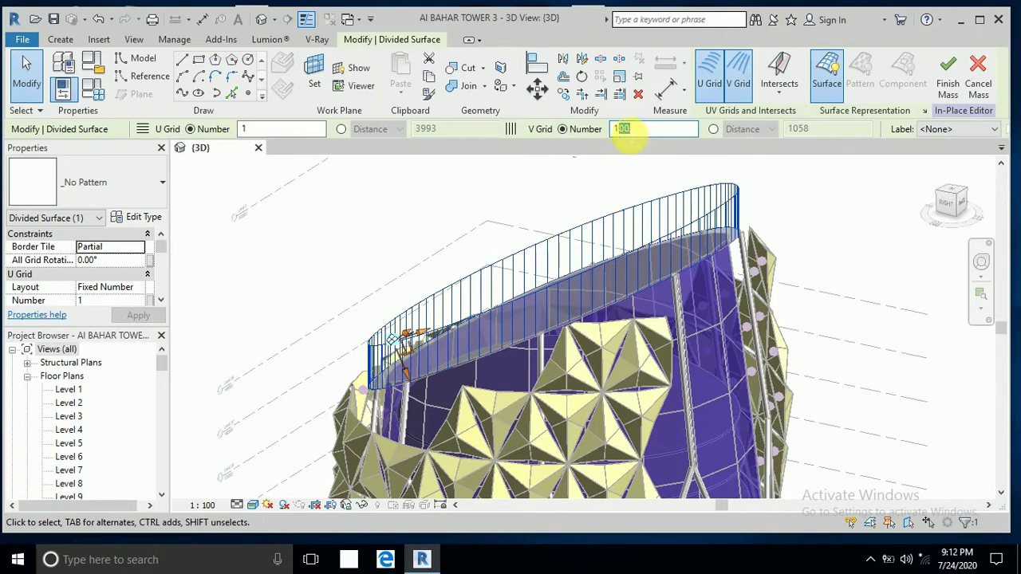
click(649, 167)
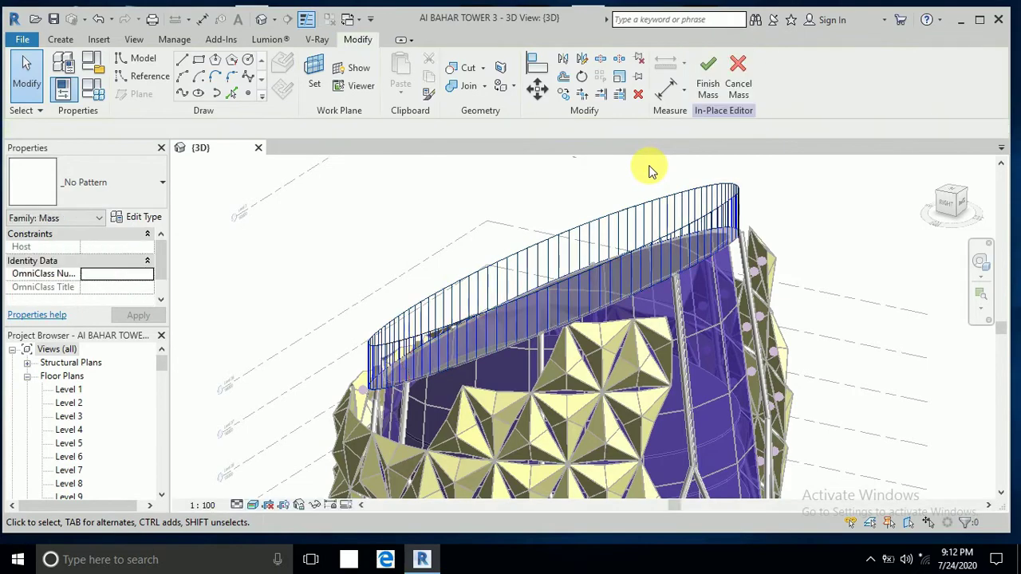
Inspect the crown's vertical divisions above the slanted top from different angles and distances.
shift+middle_drag(650, 167, 782, 222)
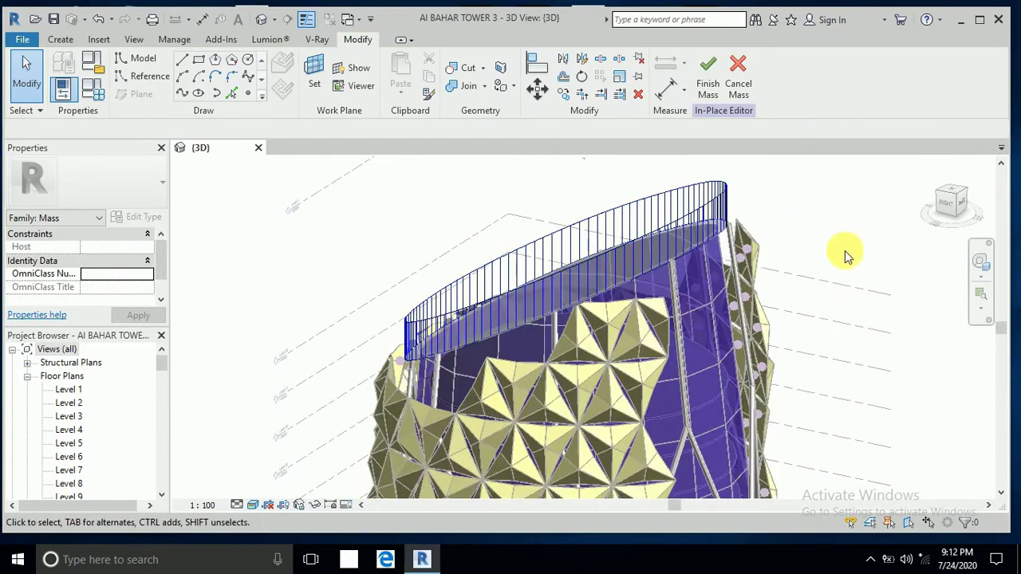
shift+middle_drag(845, 256, 805, 252)
scroll(805, 252, down, 3)
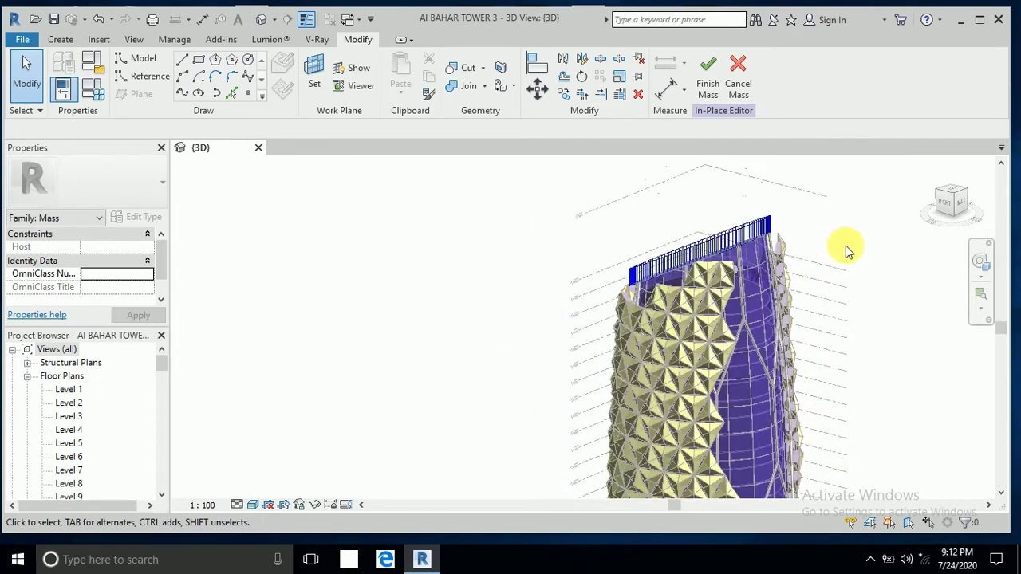
shift+middle_drag(784, 235, 392, 224)
scroll(392, 224, up, 3)
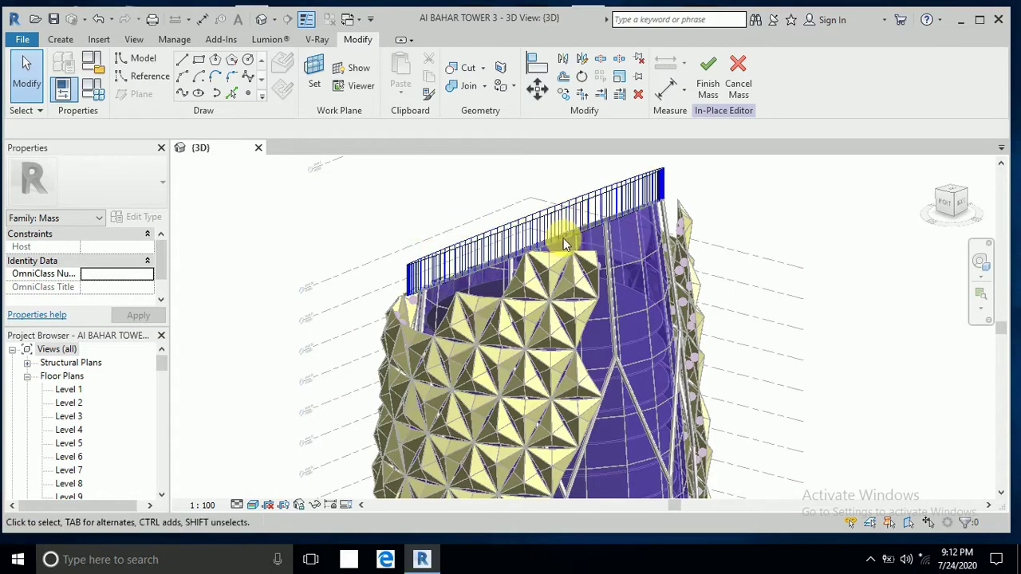
scroll(394, 238, up, 1)
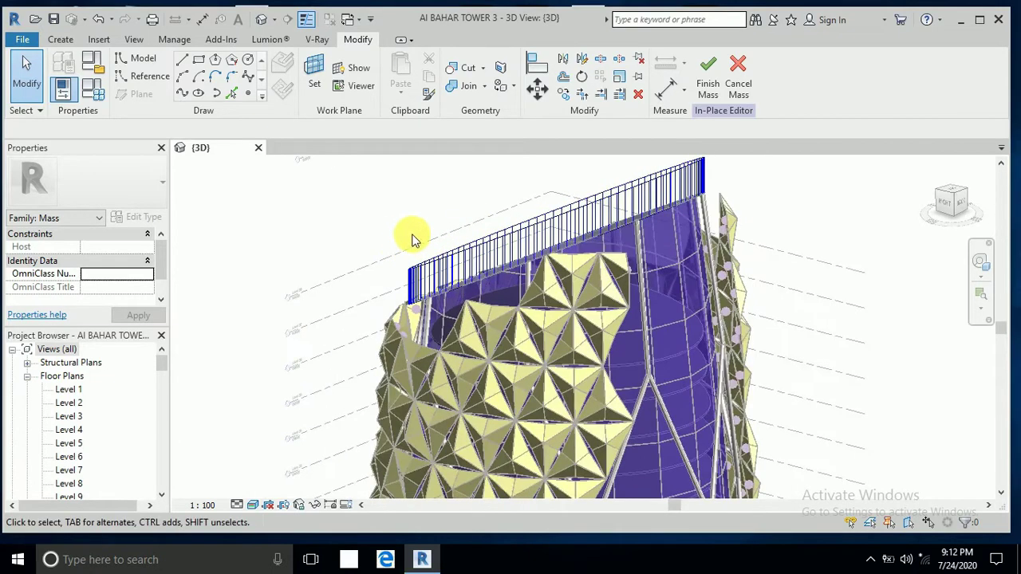
middle_drag(441, 209, 434, 204)
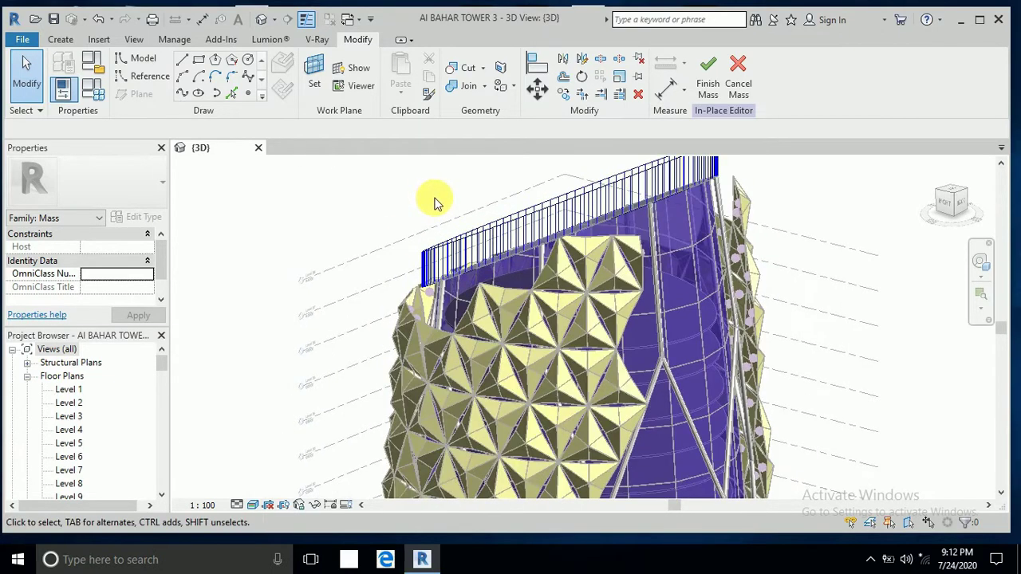
Create a new curtain panel family from a metric pattern-based family template.
click(24, 40)
mouse_move(50, 93)
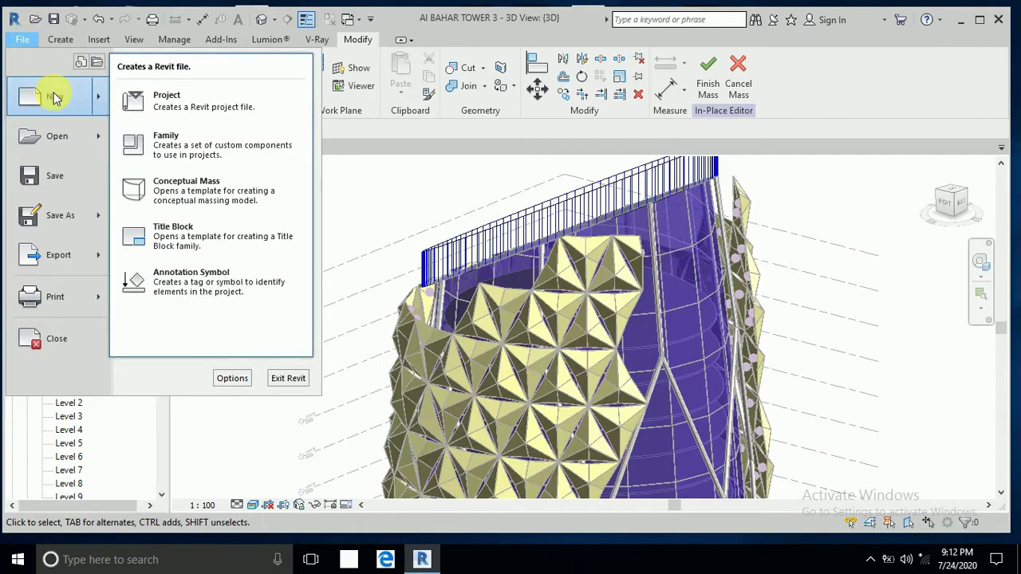
click(175, 134)
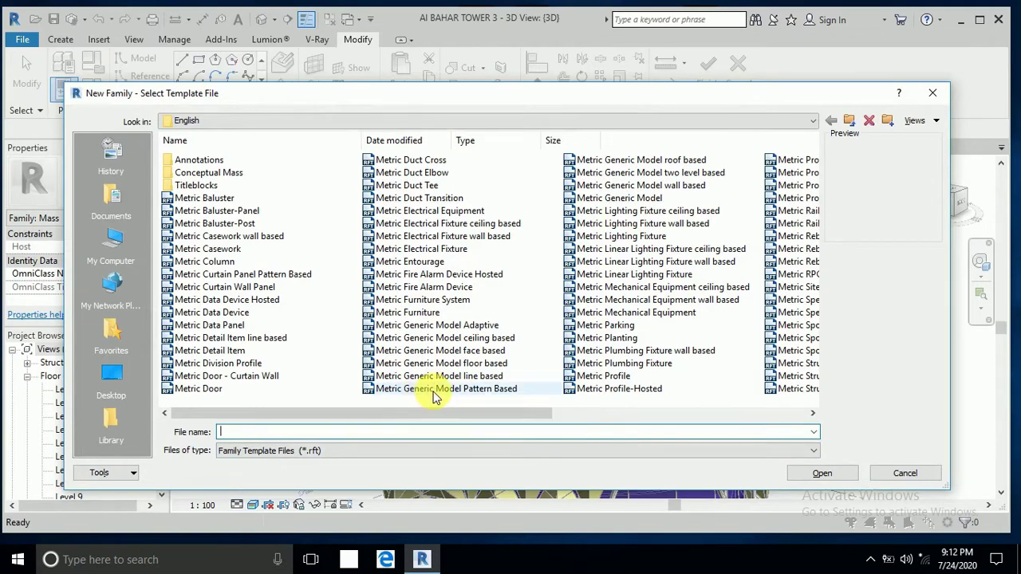
click(371, 390)
click(796, 474)
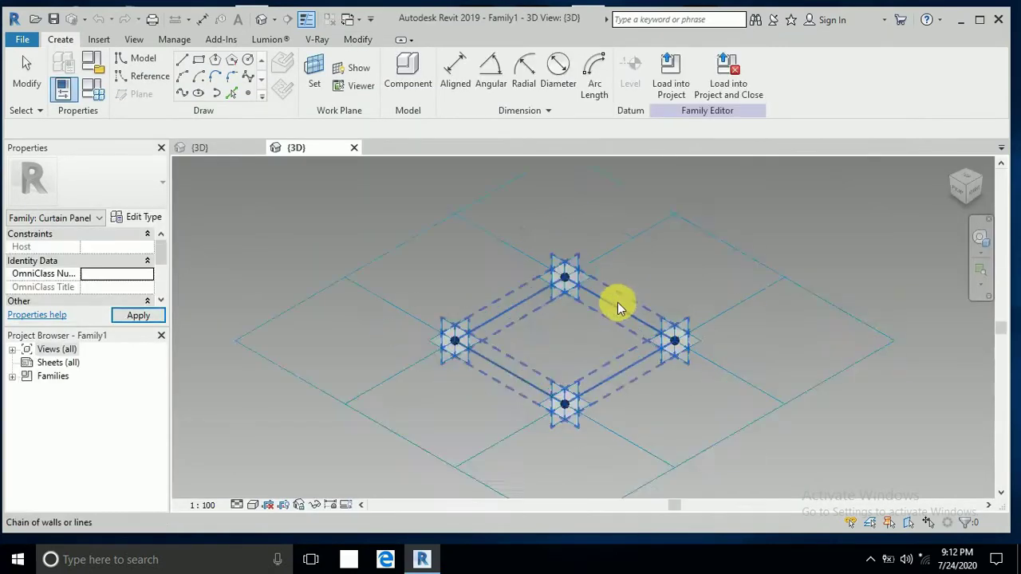
Place a reference point near the middle of one edge of the four-sided reference line frame.
scroll(617, 303, up, 5)
scroll(616, 298, down, 2)
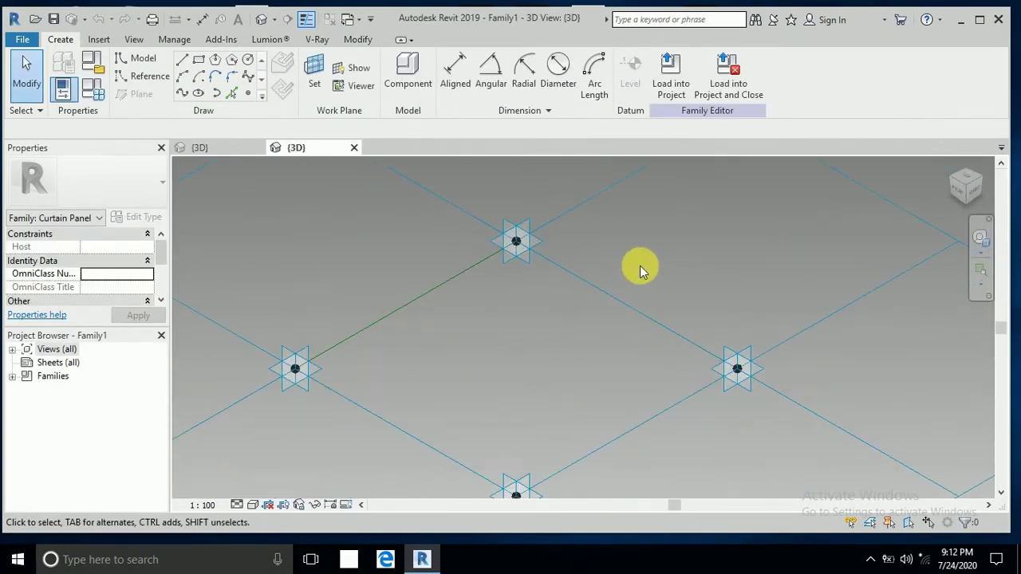
click(249, 95)
click(643, 423)
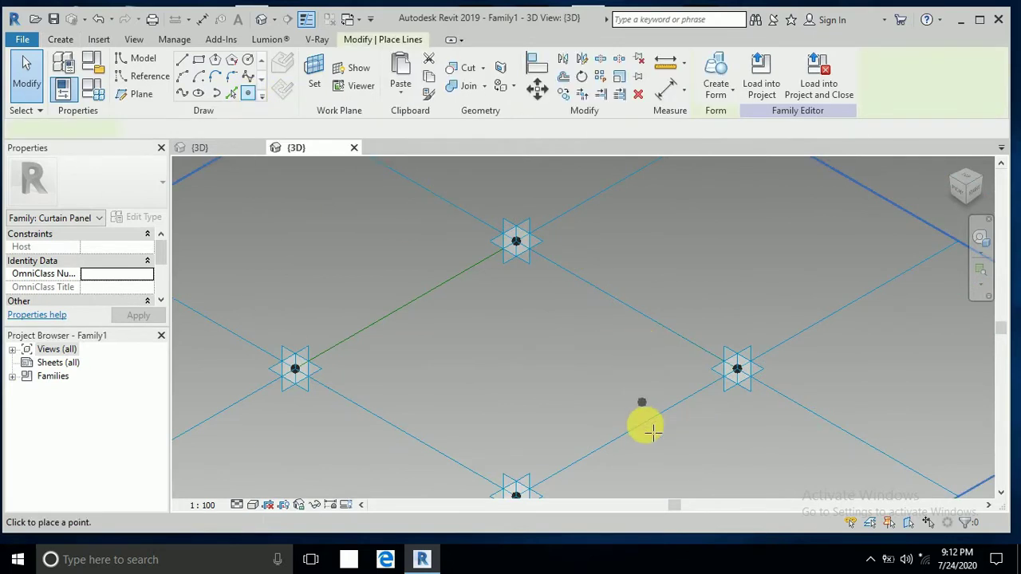
click(477, 320)
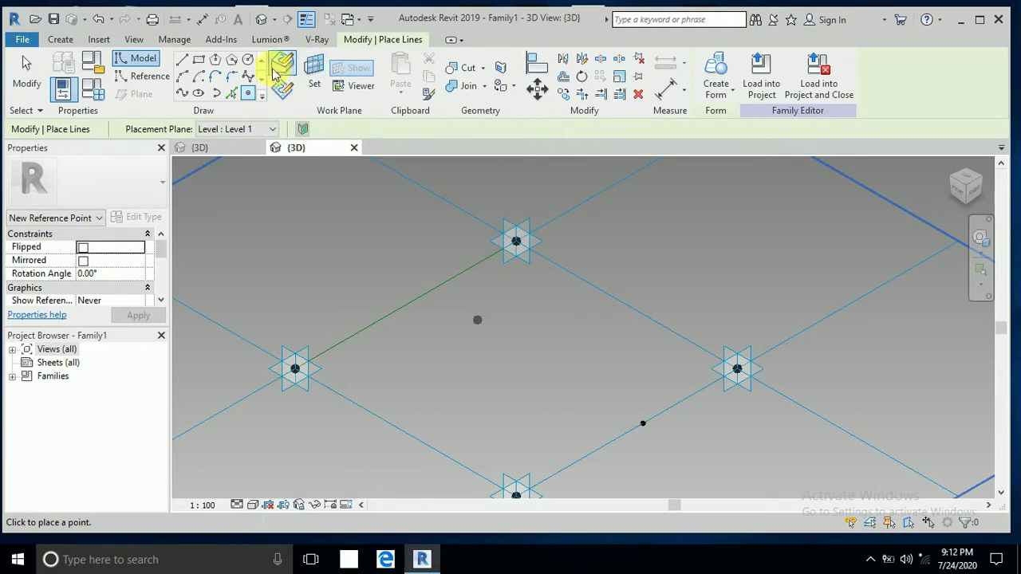
Draw a circle of about 100 radius centred on the new reference point, using the point's plane perpendicular to the edge as work plane.
click(248, 62)
click(314, 76)
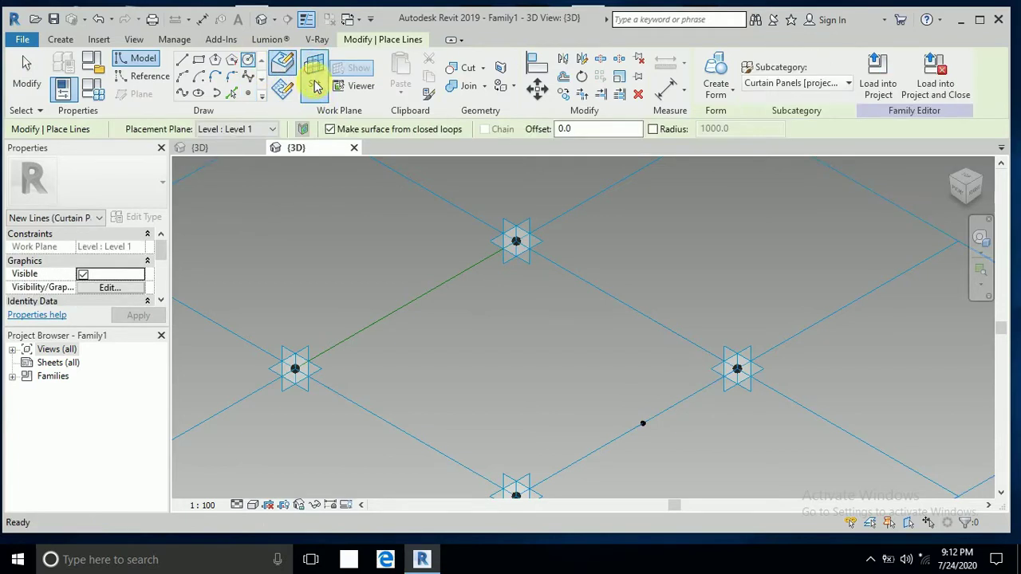
click(645, 424)
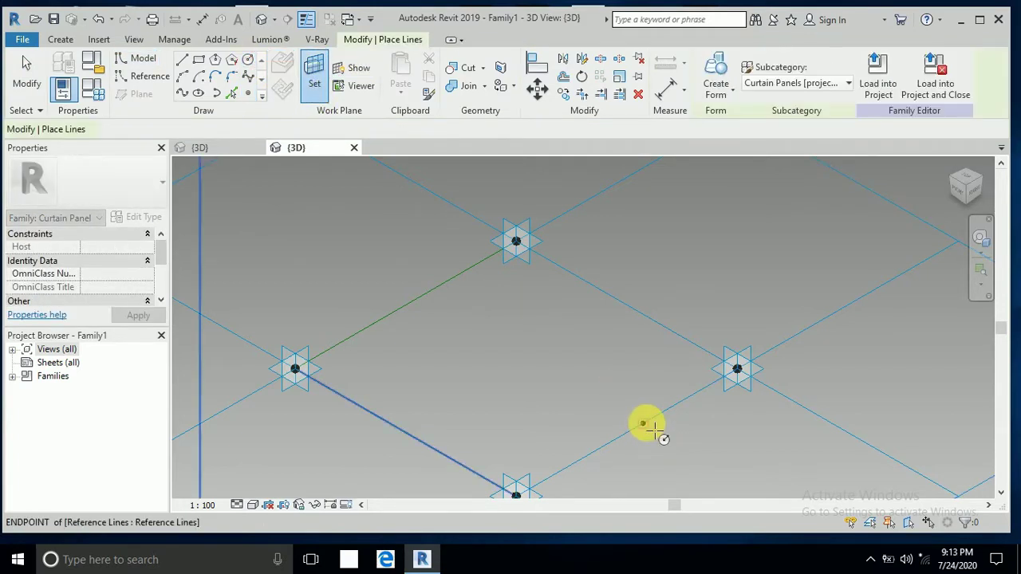
click(646, 424)
click(650, 428)
scroll(654, 432, up, 5)
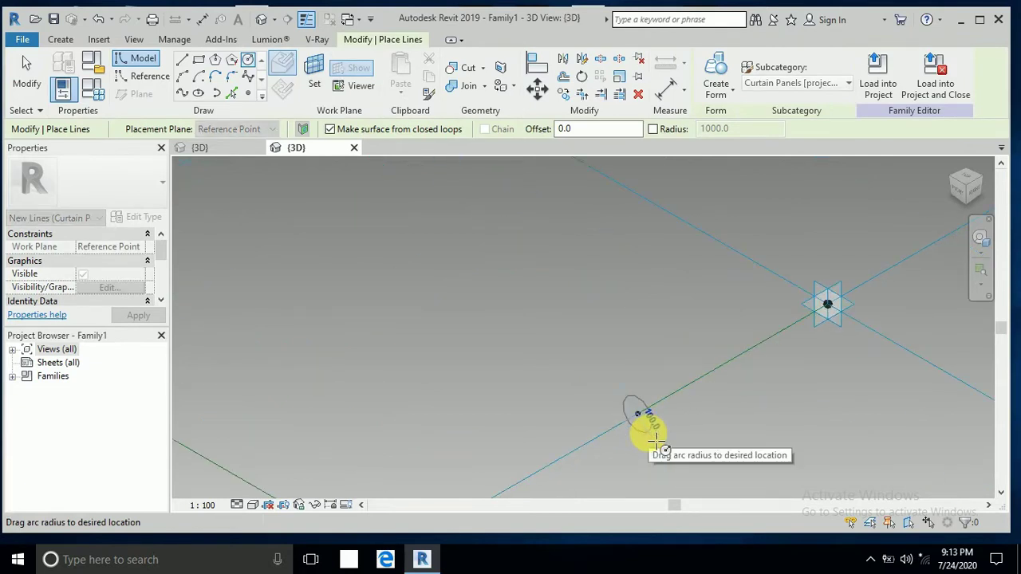
click(658, 461)
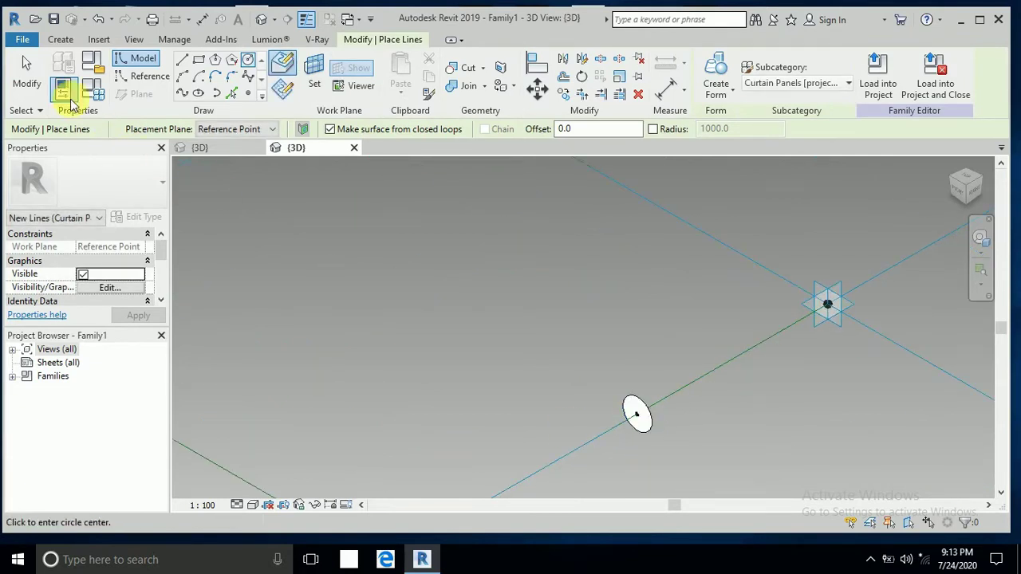
click(31, 79)
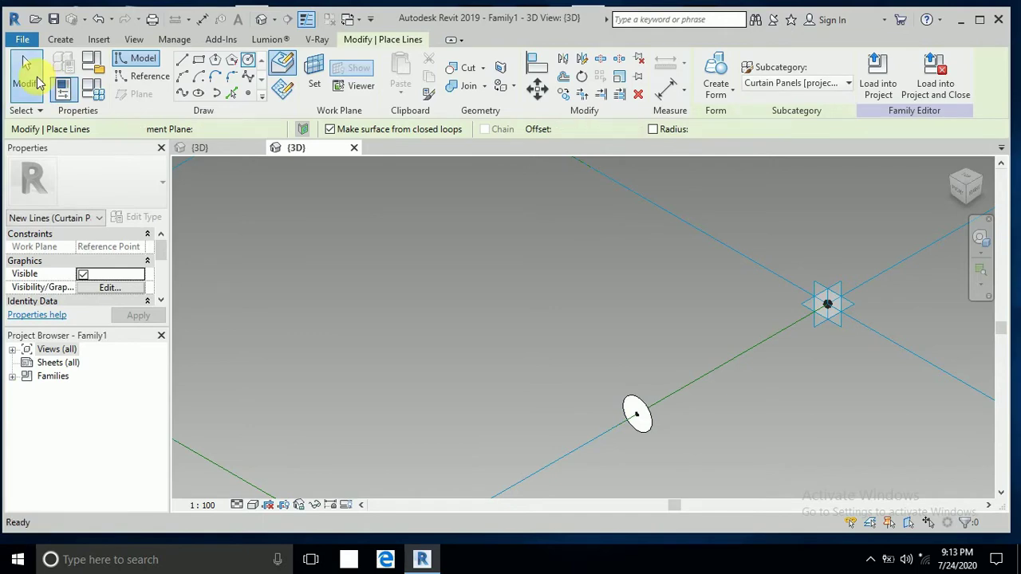
Select the circle together with the chain of four reference lines and create a tubular frame form along them.
click(637, 438)
scroll(639, 425, up, 2)
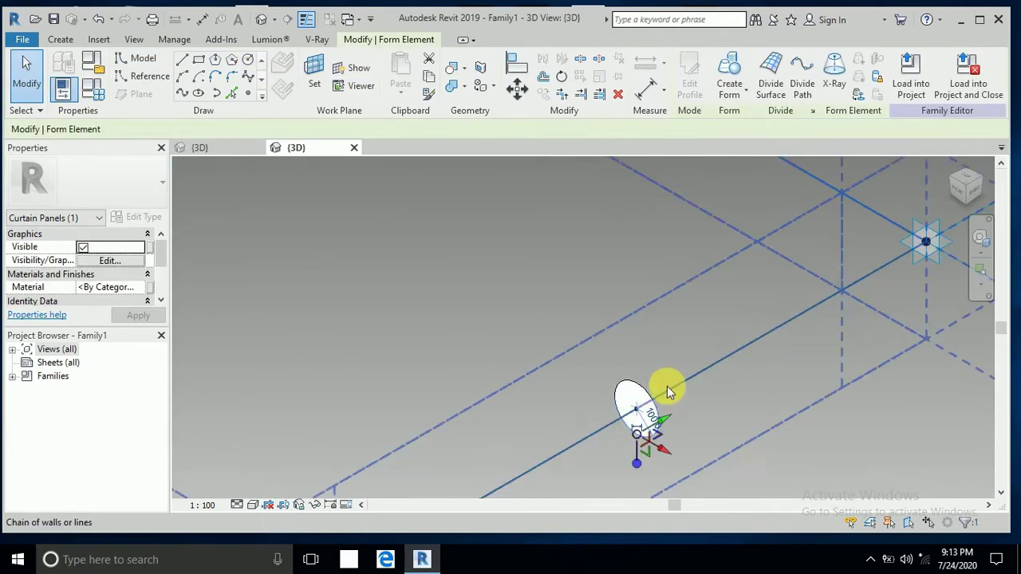
key(Tab)
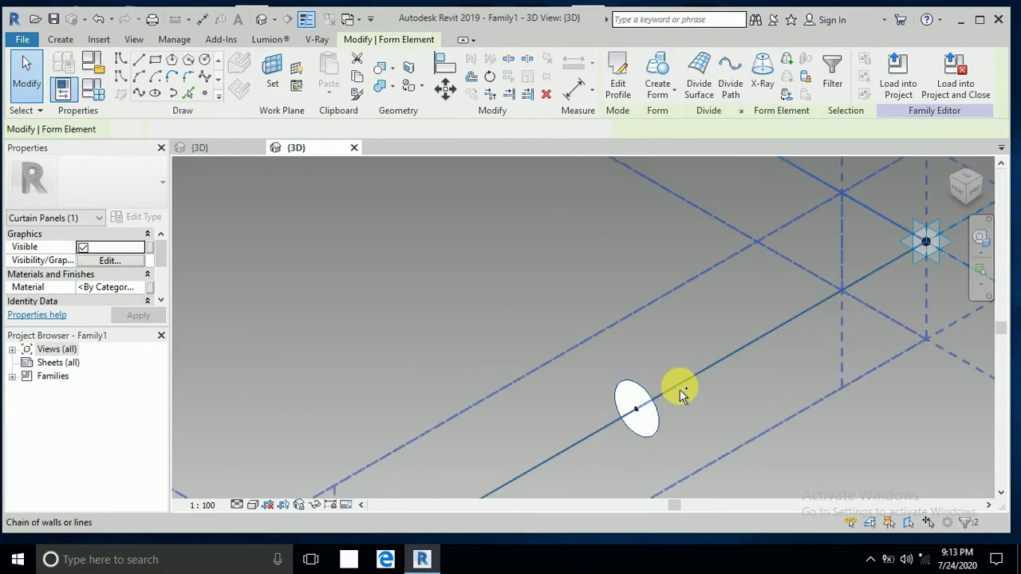
ctrl+click(682, 400)
click(713, 75)
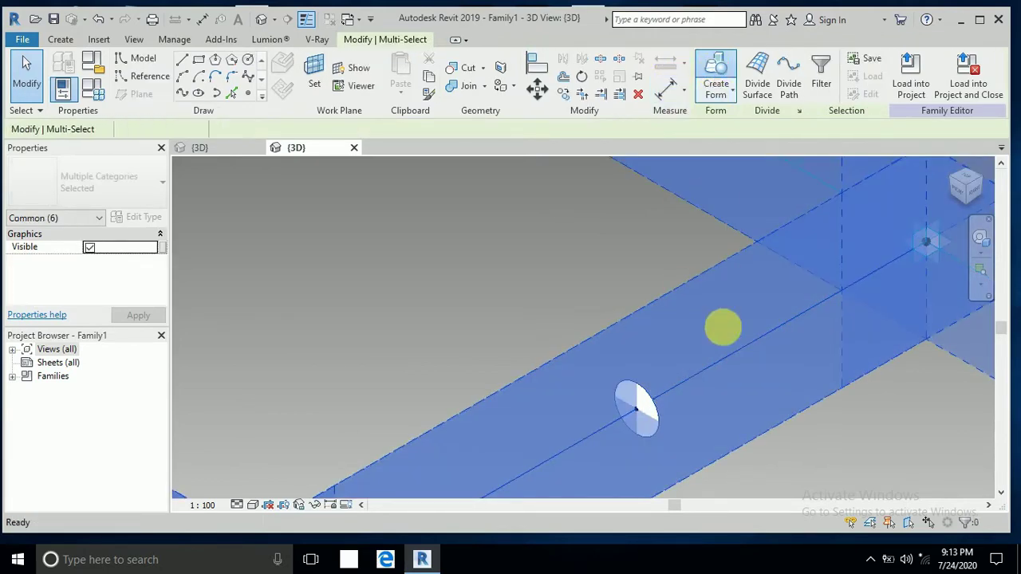
key(Escape)
scroll(728, 391, down, 5)
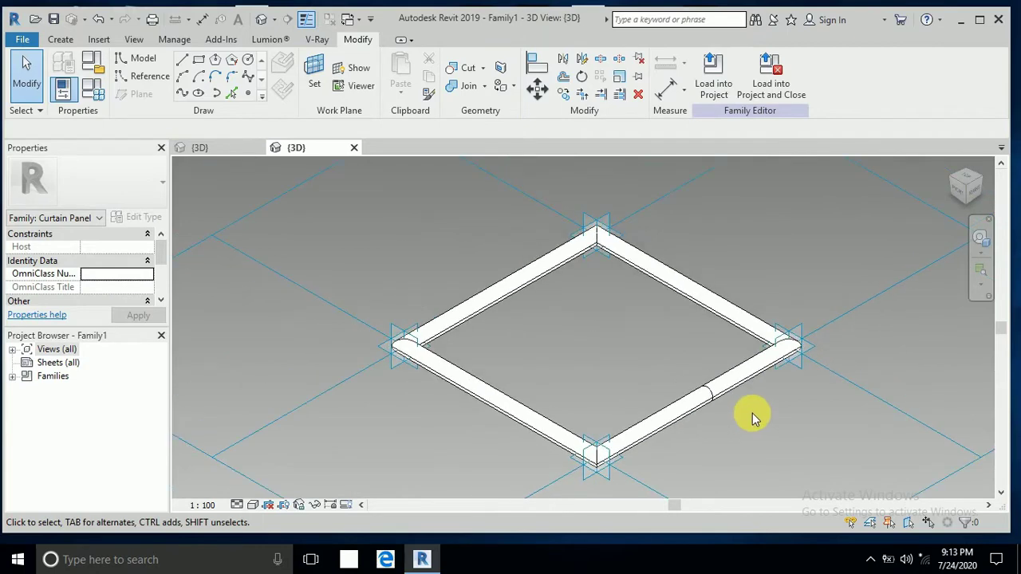
Load the tubular frame panel family into the Al BAHAR TOWER 3 project.
mouse_move(752, 433)
middle_down()
mouse_move(753, 404)
mouse_move(735, 434)
middle_up()
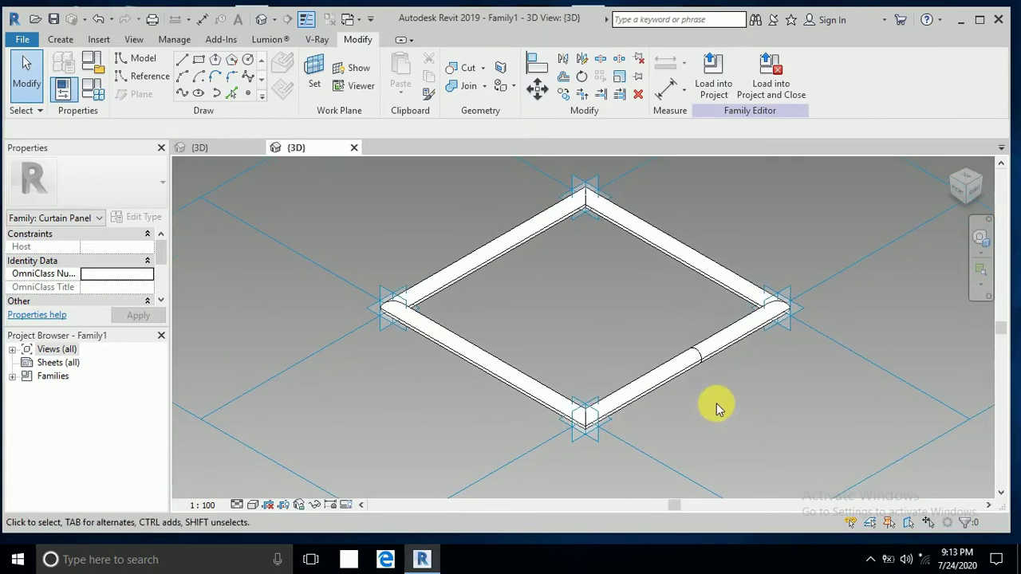
scroll(716, 403, up, 4)
click(707, 330)
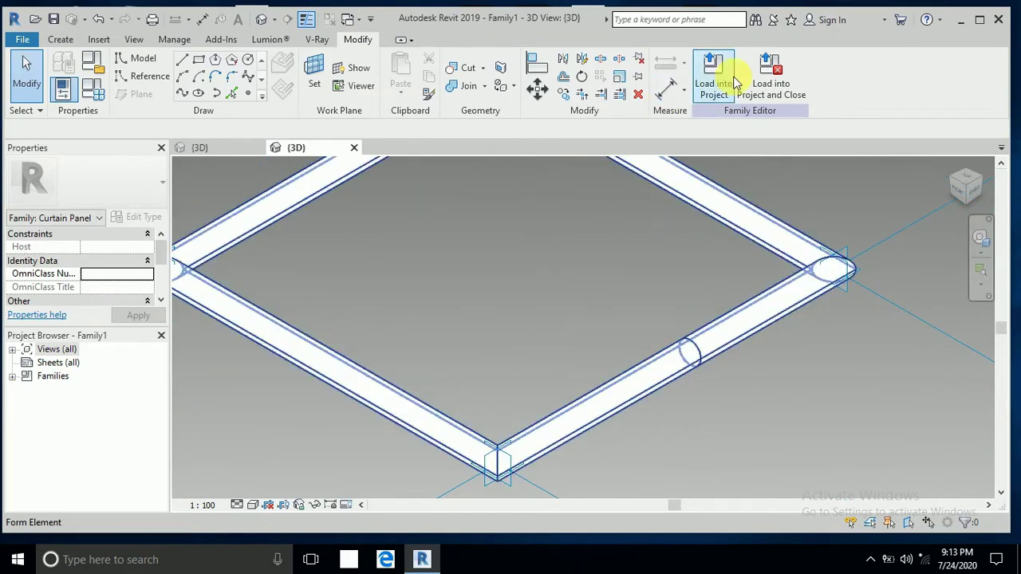
click(720, 77)
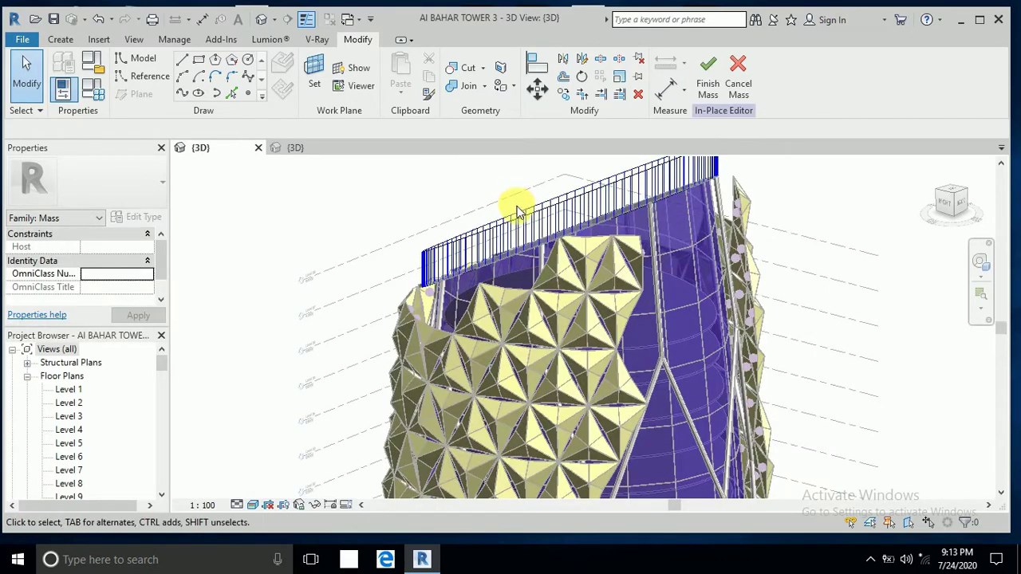
Apply the Family1 rectangle panel to the crown's divided side surface and deselect it.
click(517, 235)
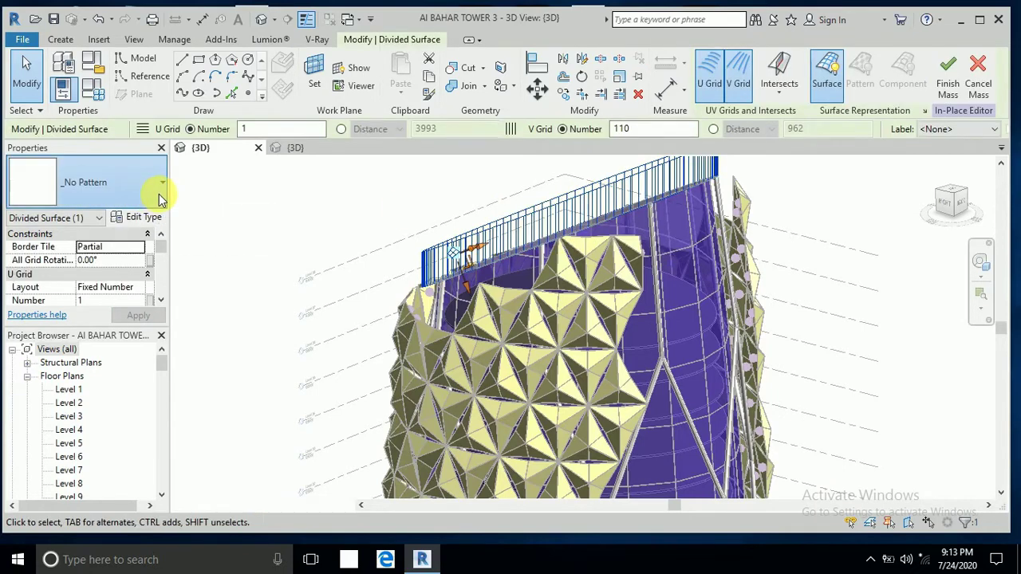
click(159, 199)
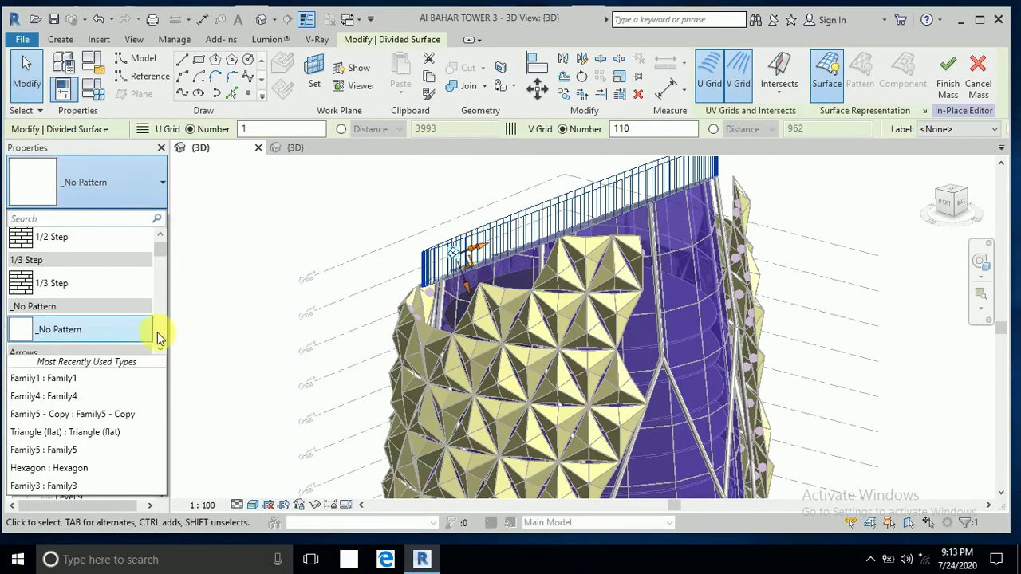
click(130, 382)
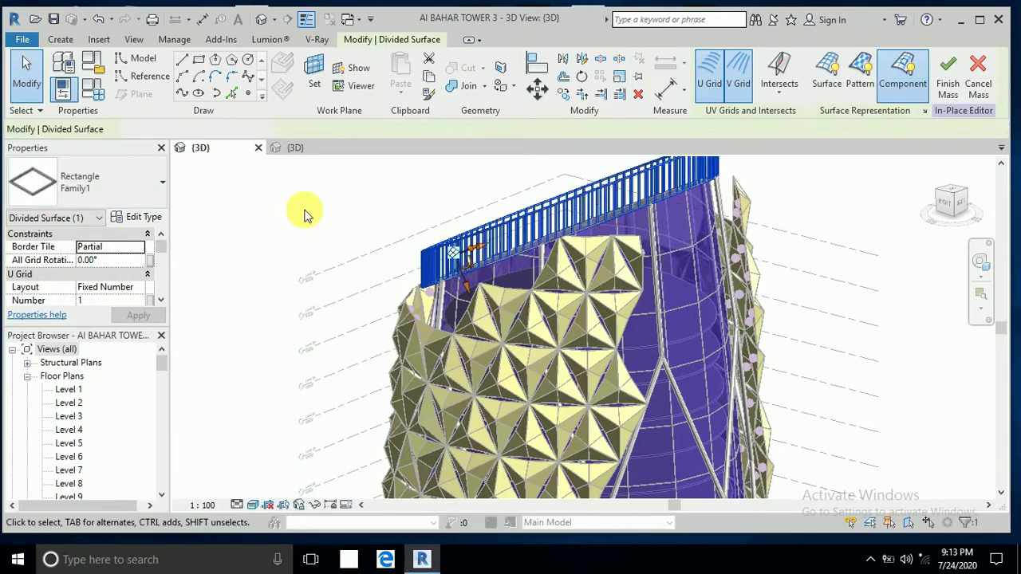
key(Escape)
scroll(536, 196, up, 2)
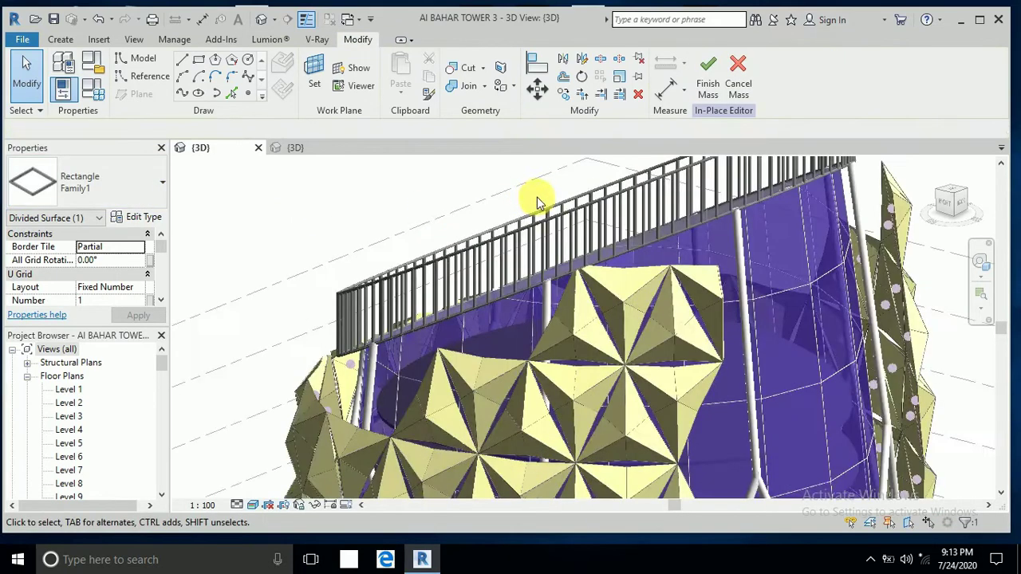
scroll(536, 199, up, 2)
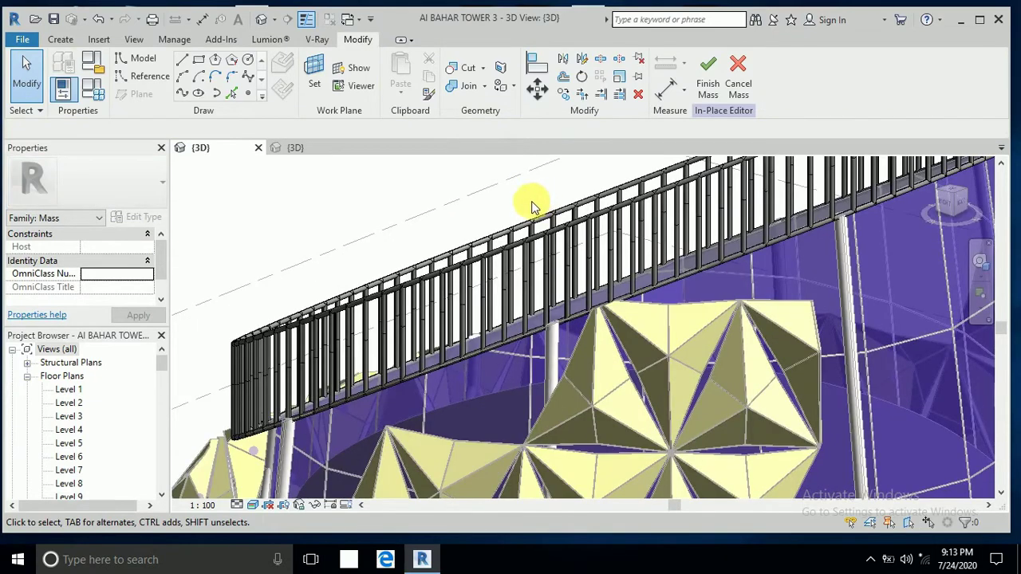
Finish the in-place crown mass and dismiss the mesh geometry warning.
scroll(526, 217, down, 3)
shift+middle_drag(540, 235, 338, 269)
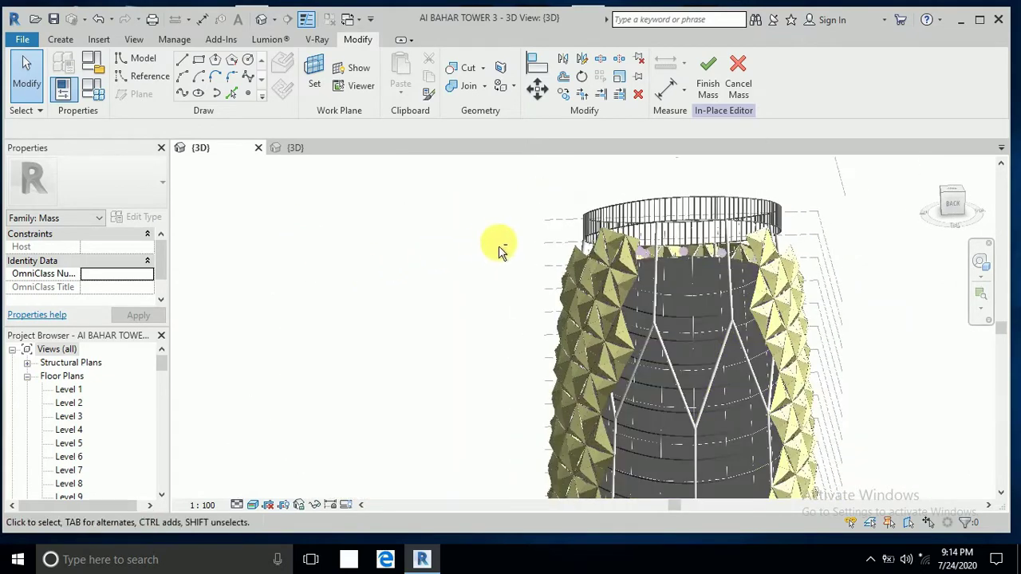
shift+middle_drag(502, 242, 506, 237)
shift+middle_drag(476, 278, 740, 244)
click(707, 66)
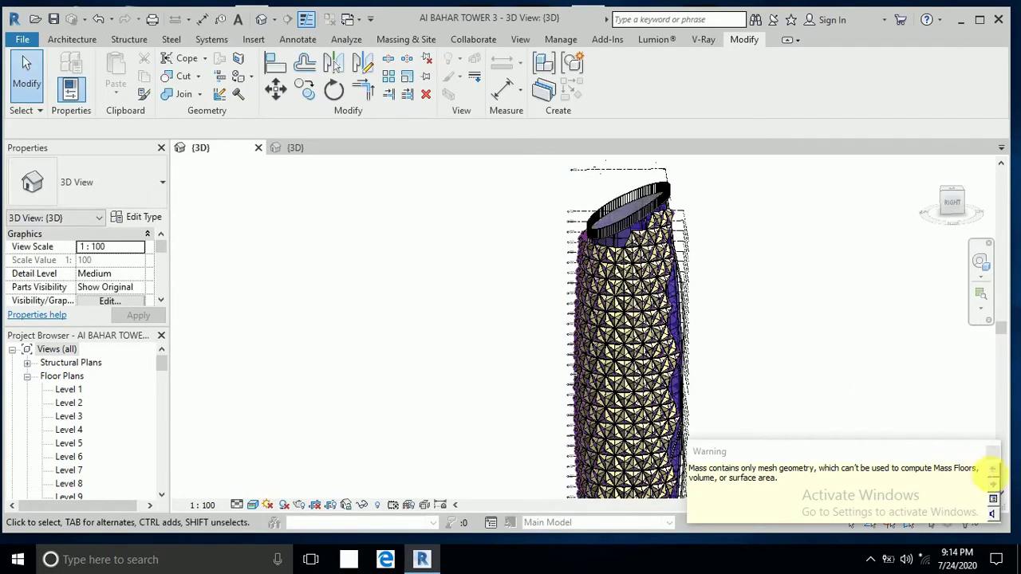
click(993, 452)
Select the tower's triangular-panel façade mass and open it for in-place editing.
scroll(752, 310, down, 1)
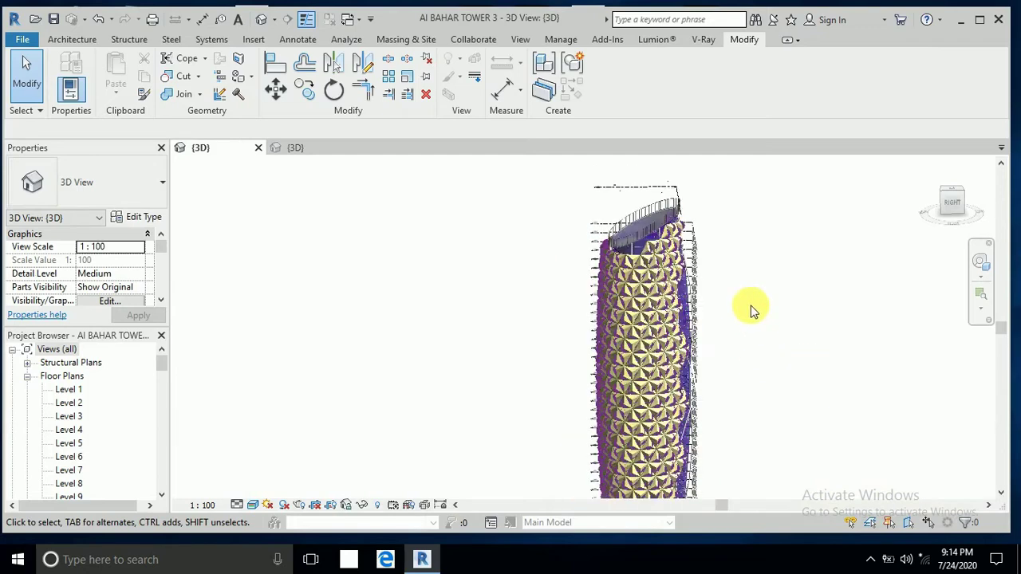
middle_drag(784, 349, 748, 349)
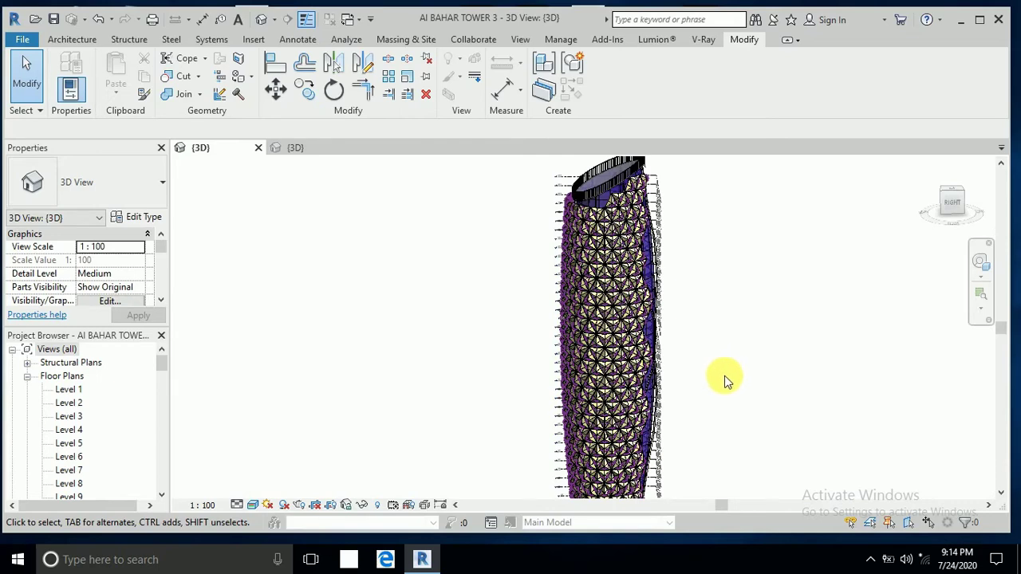
mouse_move(722, 377)
shift+middle_down()
mouse_move(679, 389)
mouse_move(658, 383)
mouse_move(695, 343)
mouse_move(706, 360)
mouse_move(699, 375)
mouse_move(765, 396)
shift+middle_up()
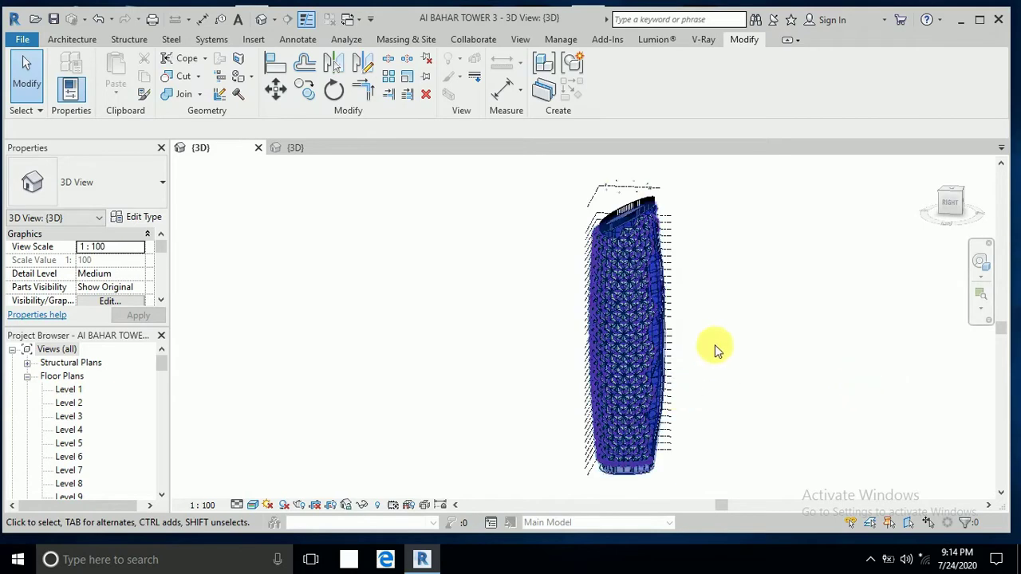
middle_drag(773, 399, 750, 393)
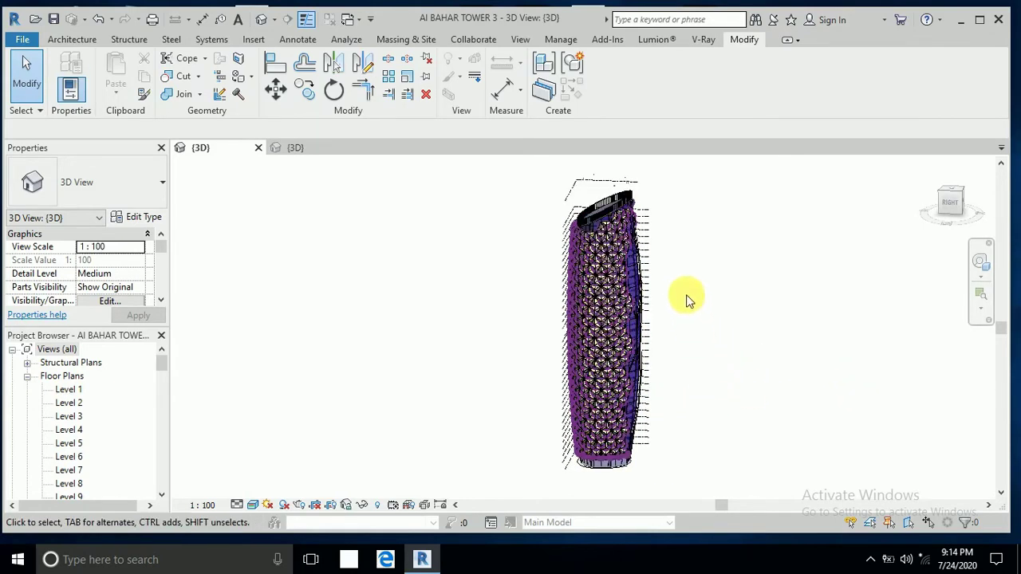
scroll(599, 351, up, 2)
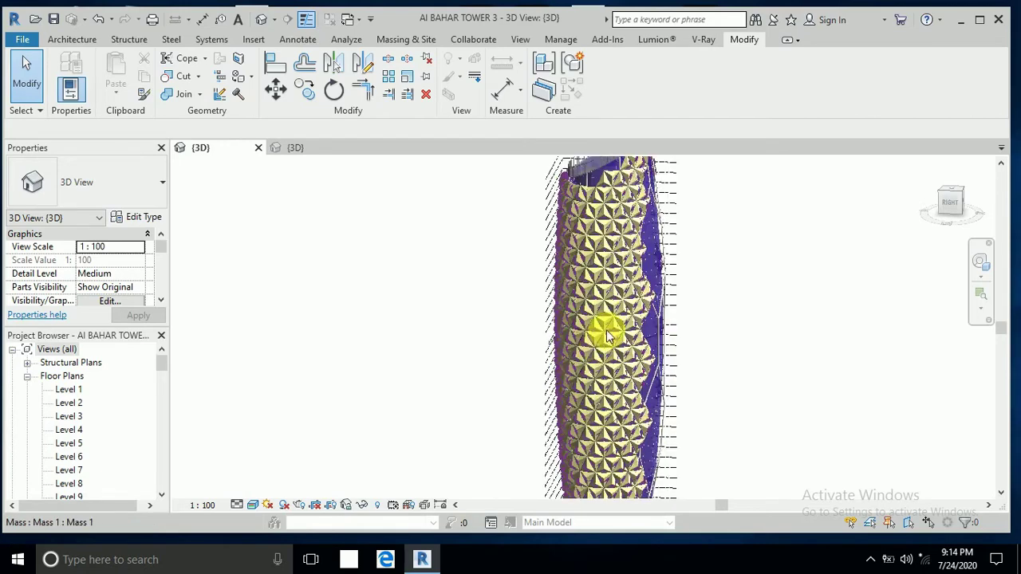
scroll(618, 337, up, 3)
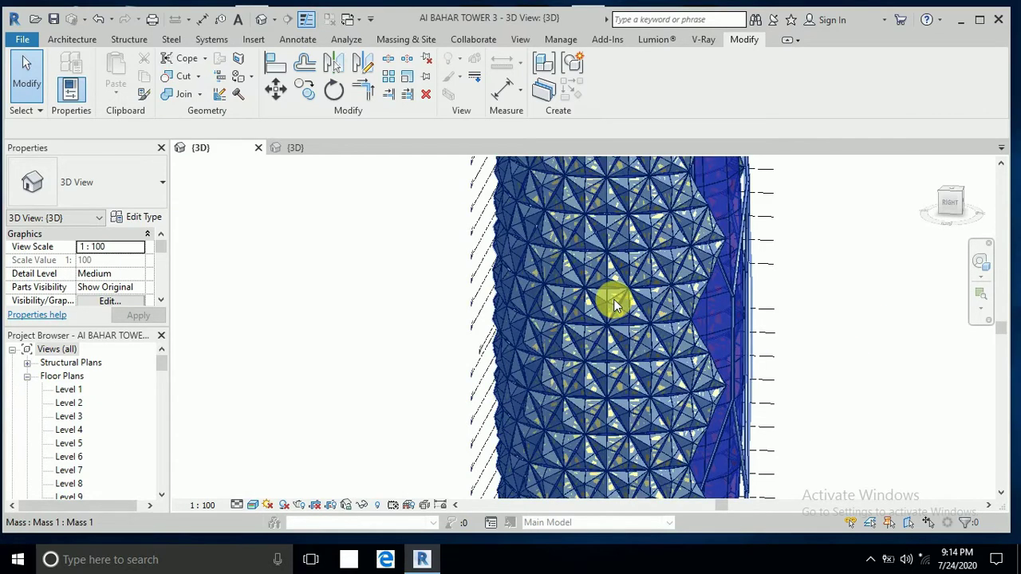
click(622, 307)
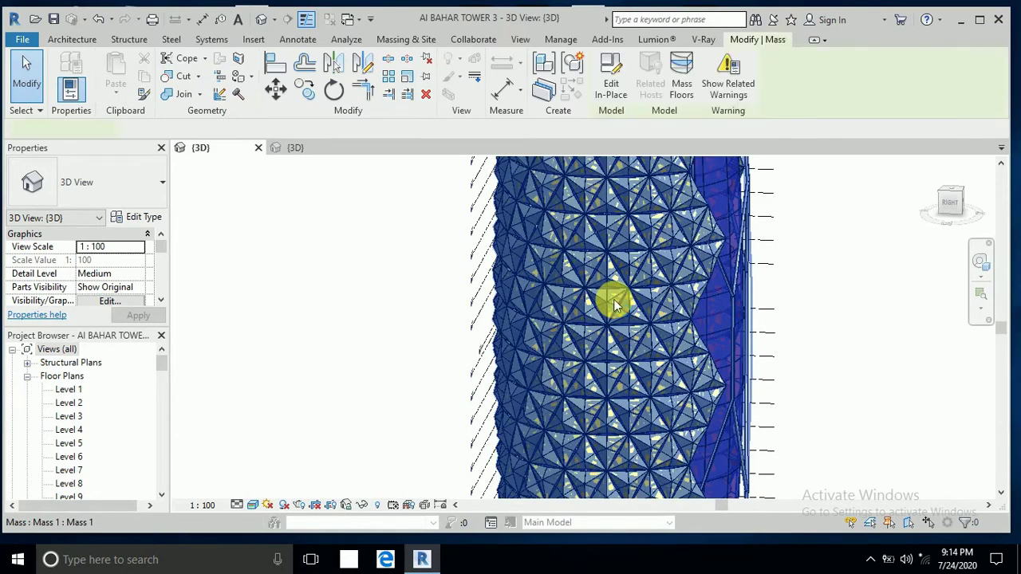
click(620, 89)
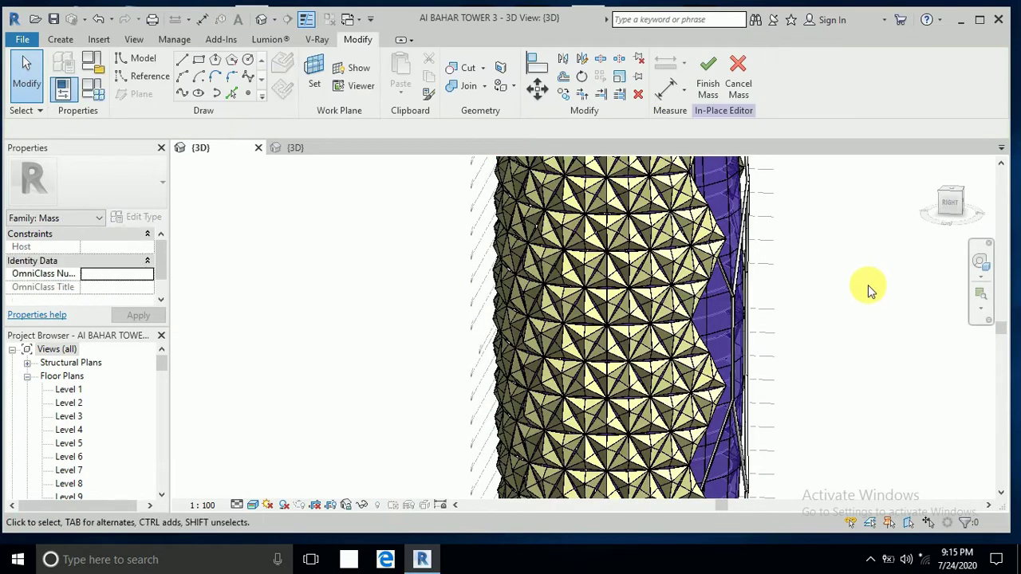
Inspect the type properties of a single triangular façade panel, then close them and deselect the panel.
scroll(778, 342, down, 1)
middle_drag(832, 285, 815, 375)
middle_drag(837, 237, 868, 253)
scroll(658, 359, up, 2)
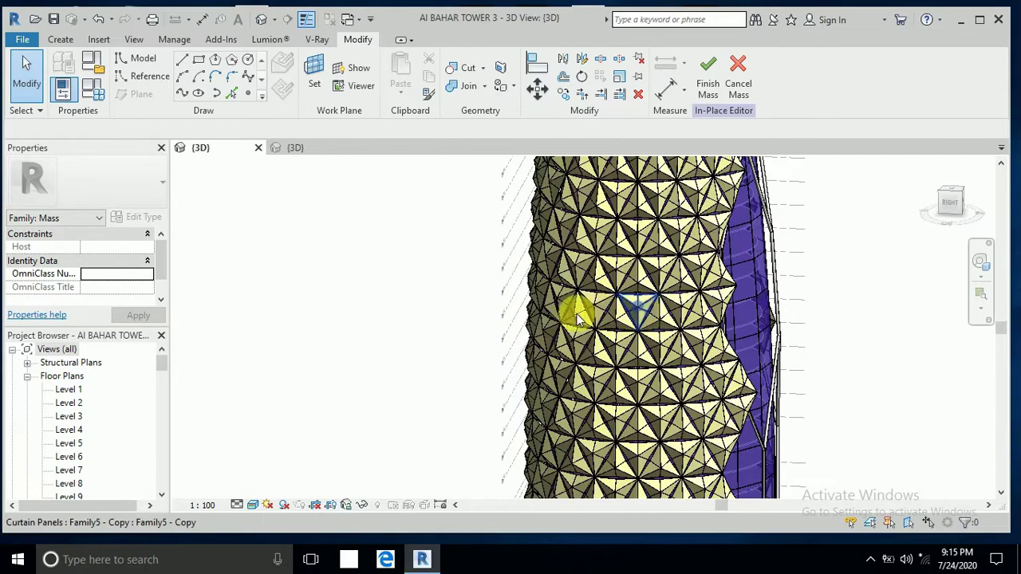
click(646, 321)
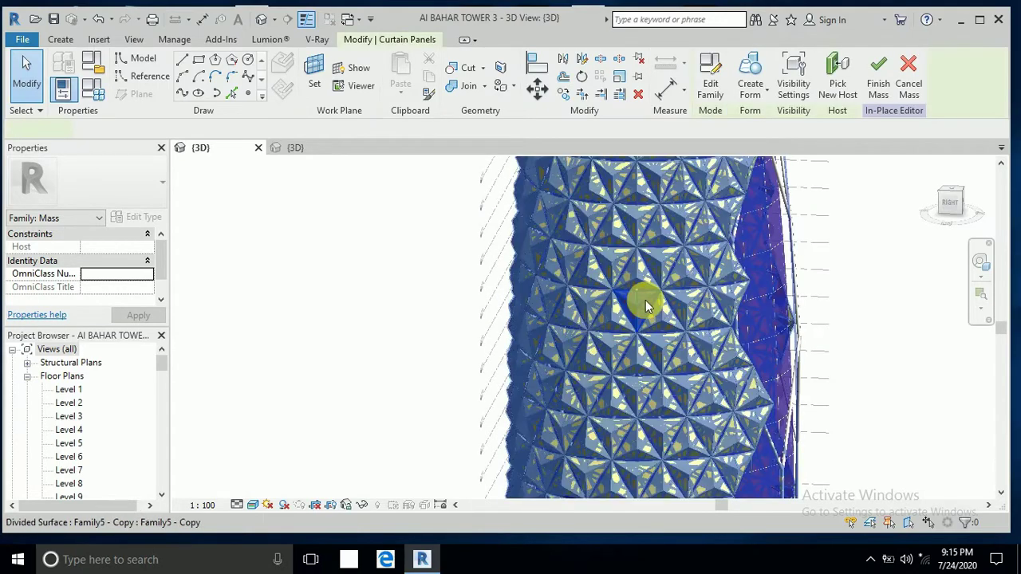
scroll(646, 296, up, 2)
scroll(648, 297, up, 2)
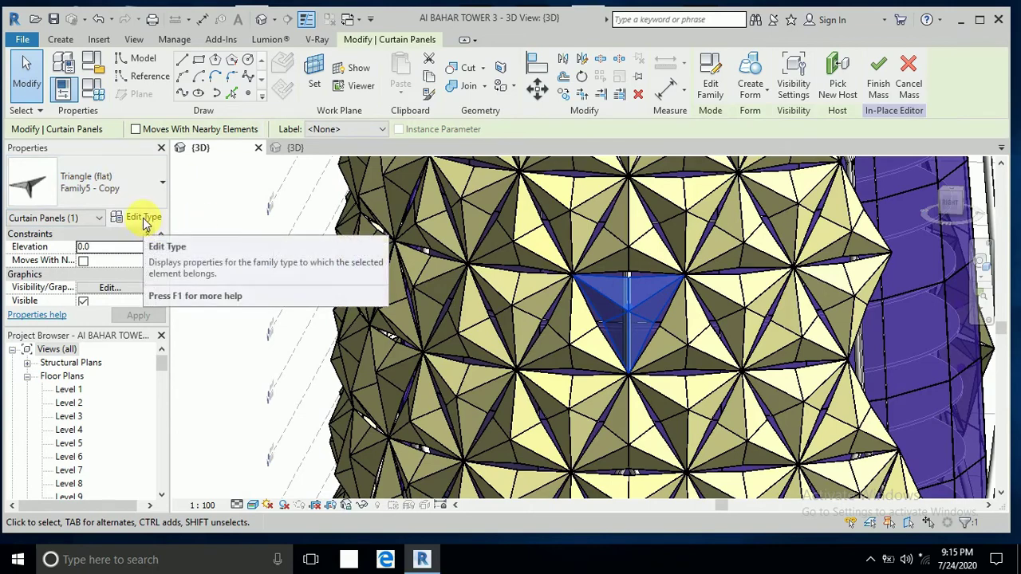
click(144, 218)
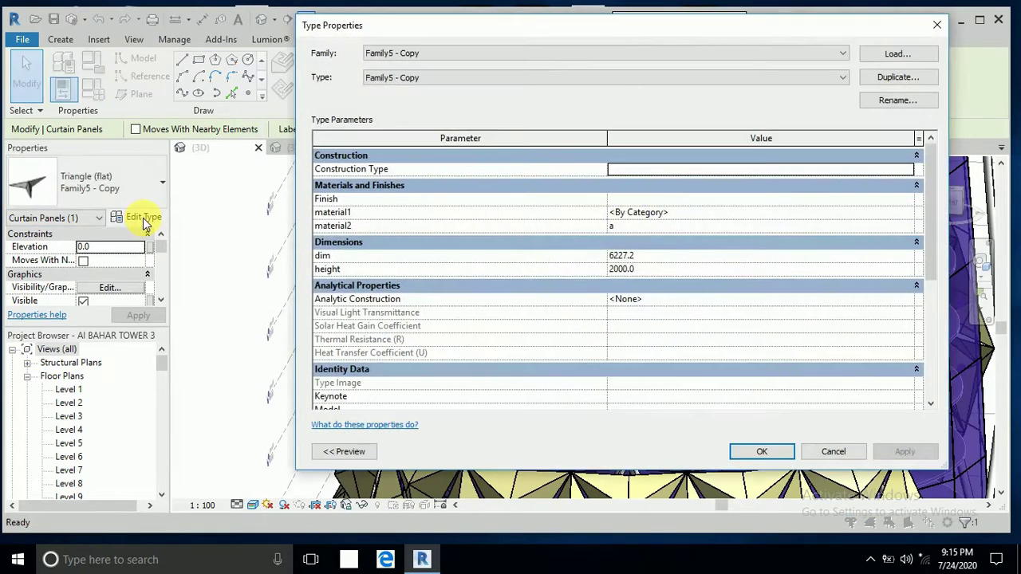
click(937, 25)
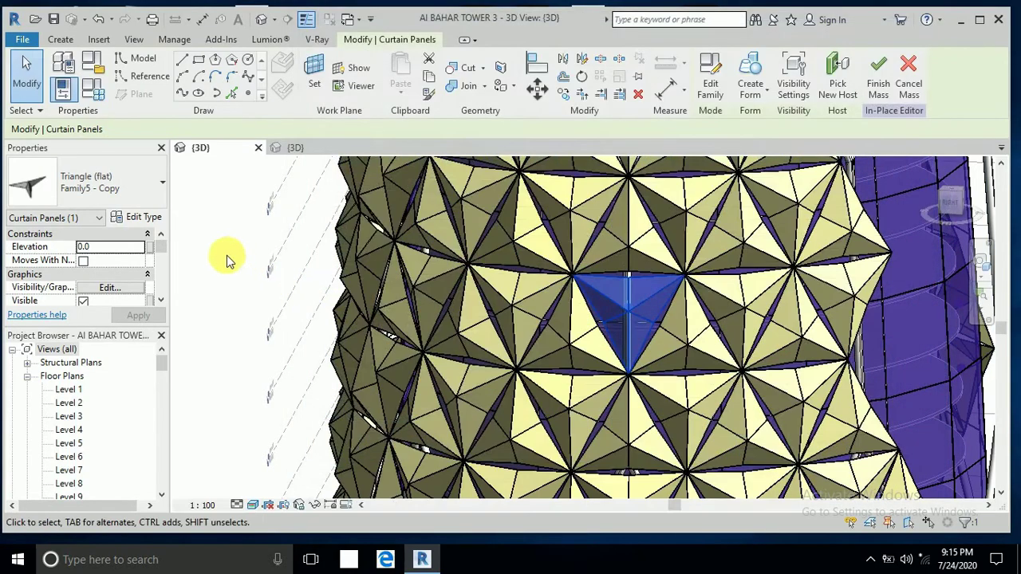
click(242, 297)
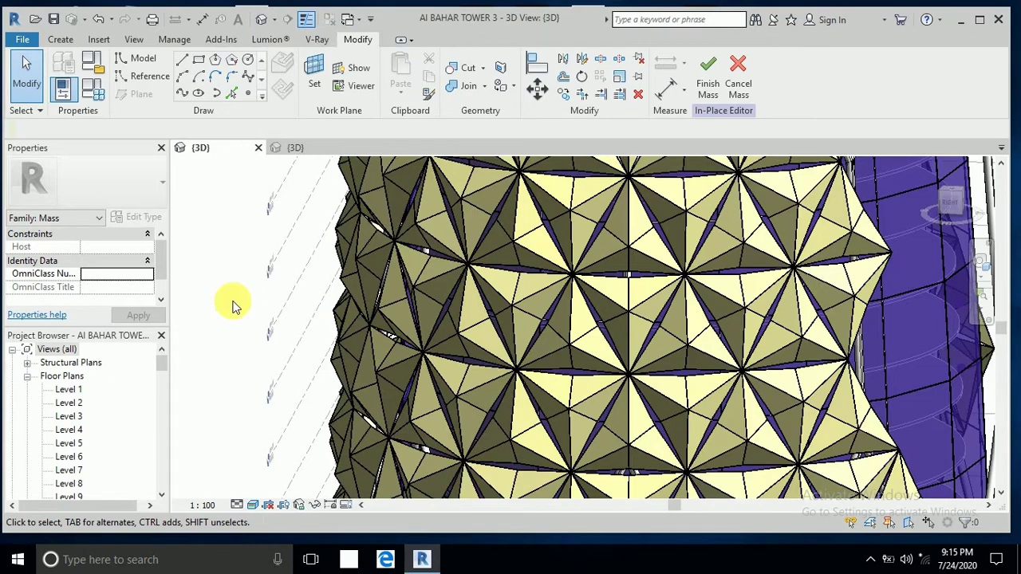
click(490, 279)
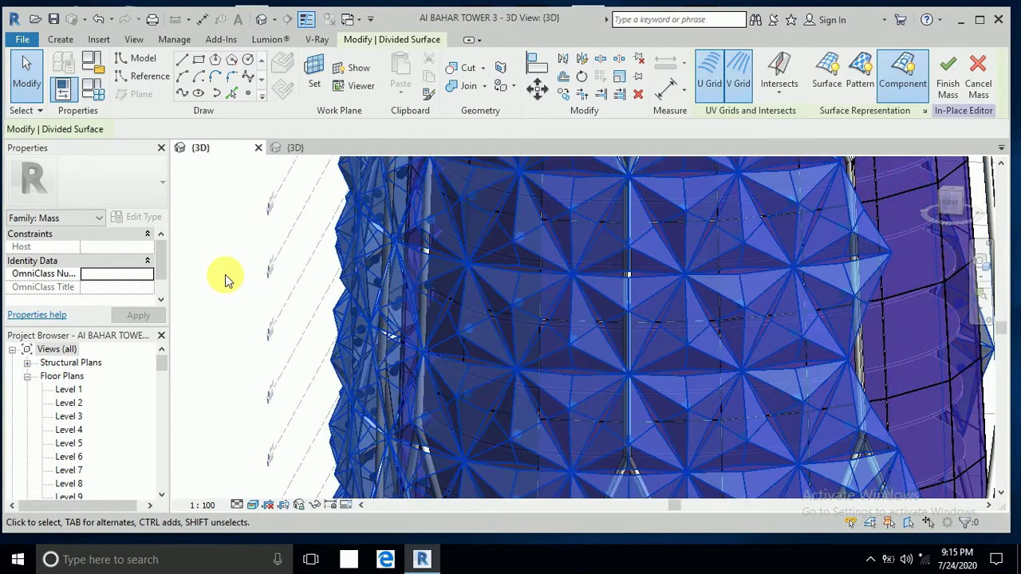
click(244, 289)
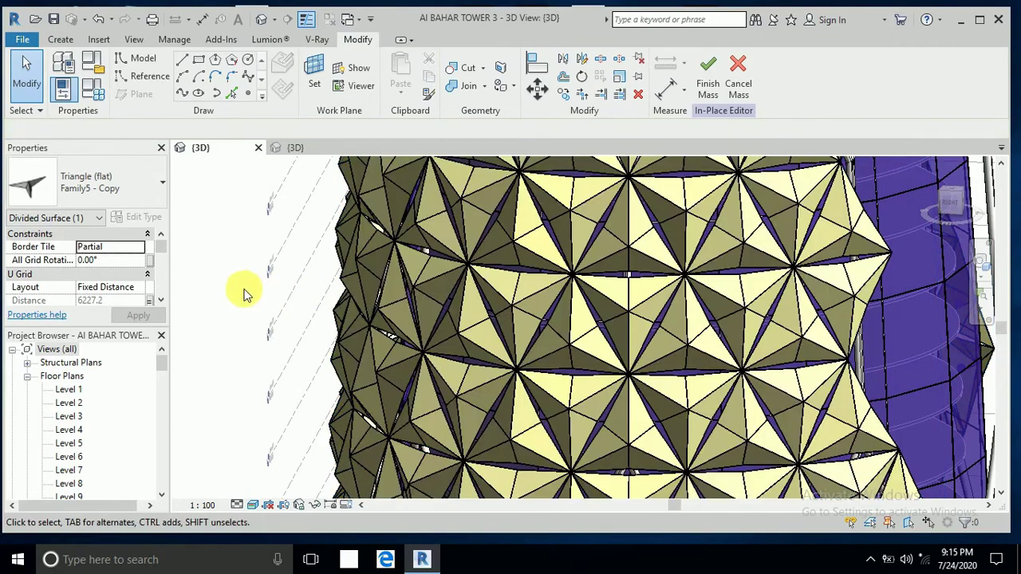
click(510, 295)
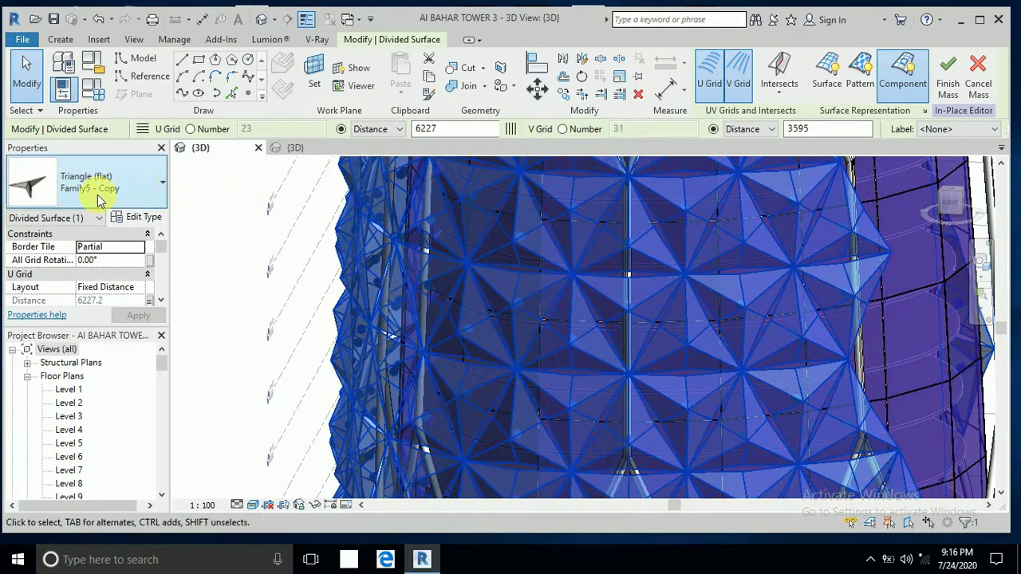
click(241, 265)
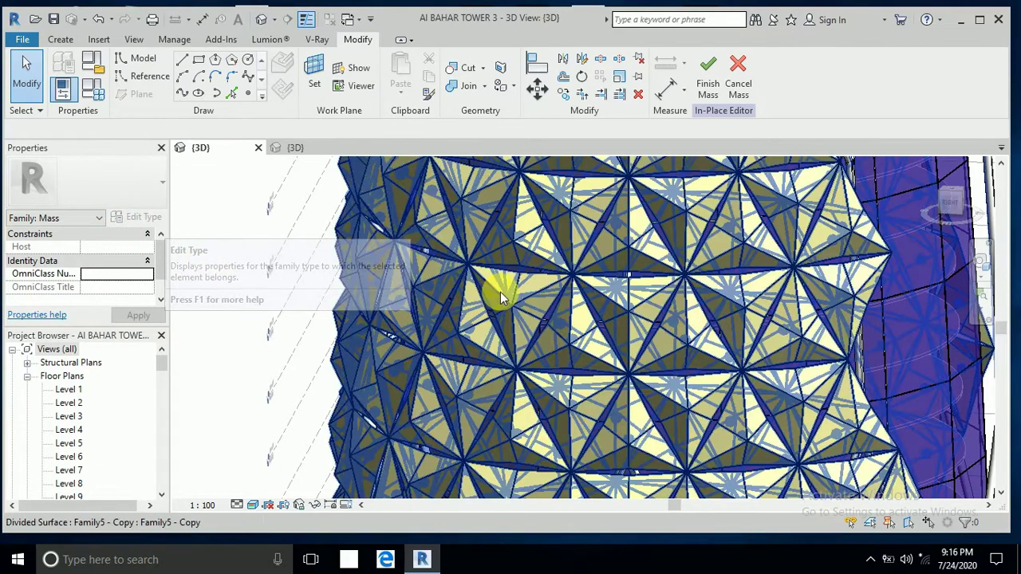
Select the façade's divided surface and duplicate its panel type as Family5 - Copy 2.
click(500, 295)
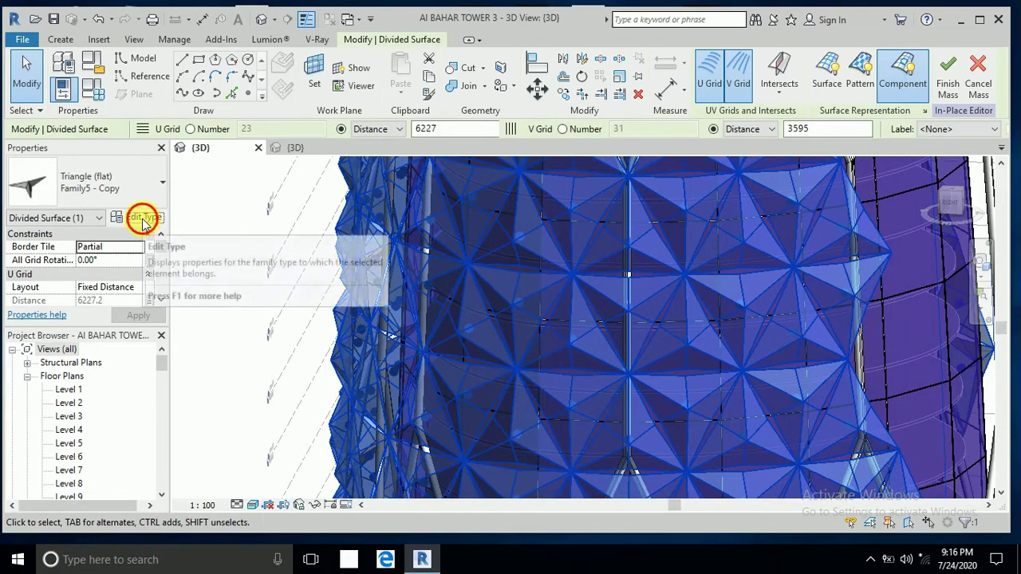
click(143, 220)
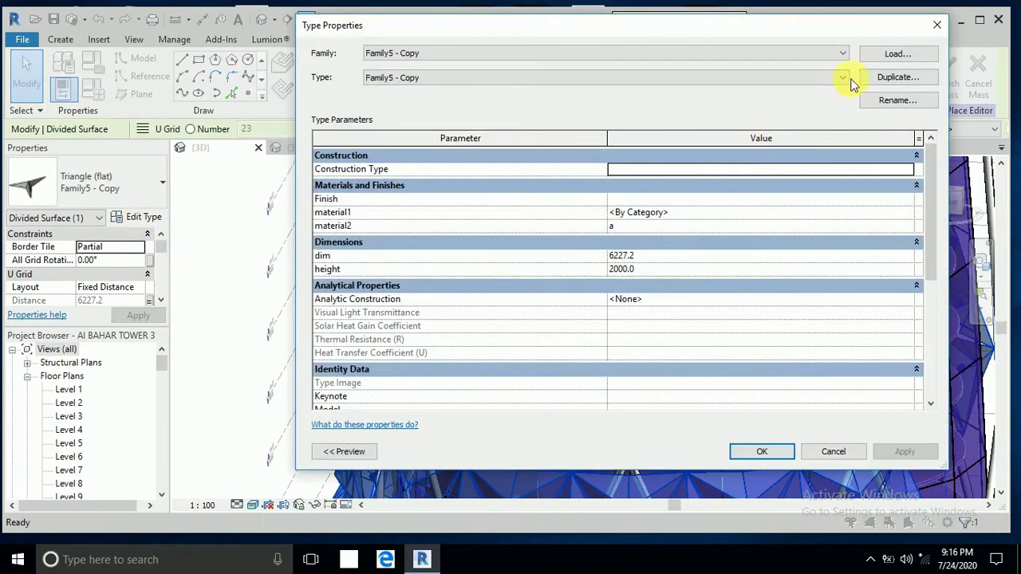
click(882, 78)
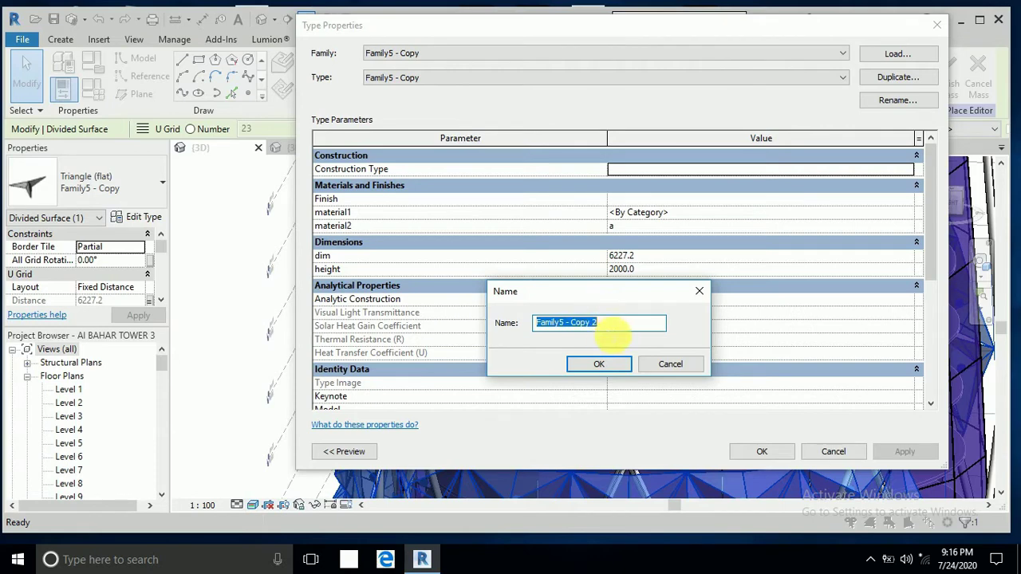
click(626, 368)
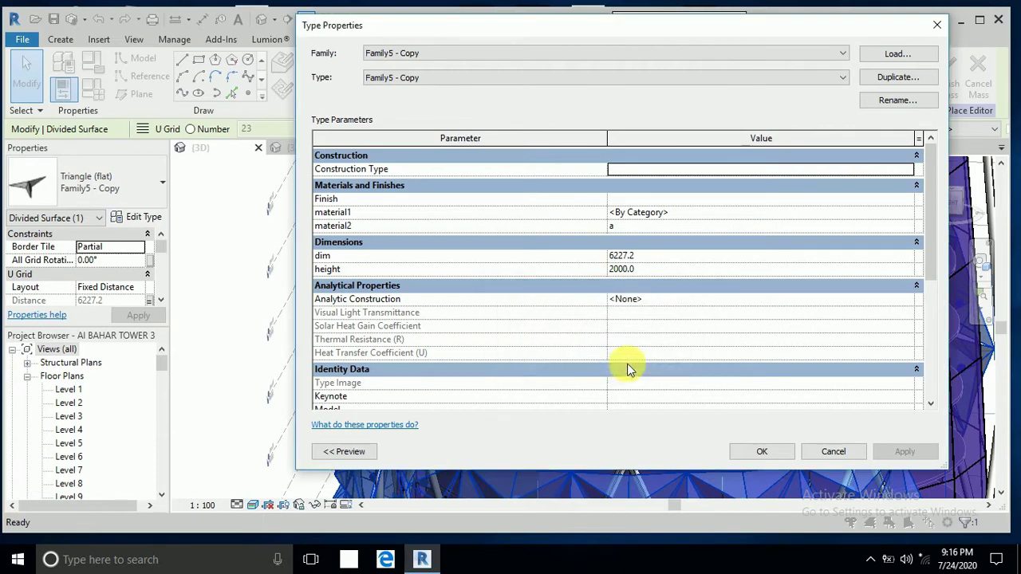
Change the open and close parameter of type Family5 - Copy 2 to open the façade panels, apply it and deselect the divided surface.
drag(931, 239, 927, 378)
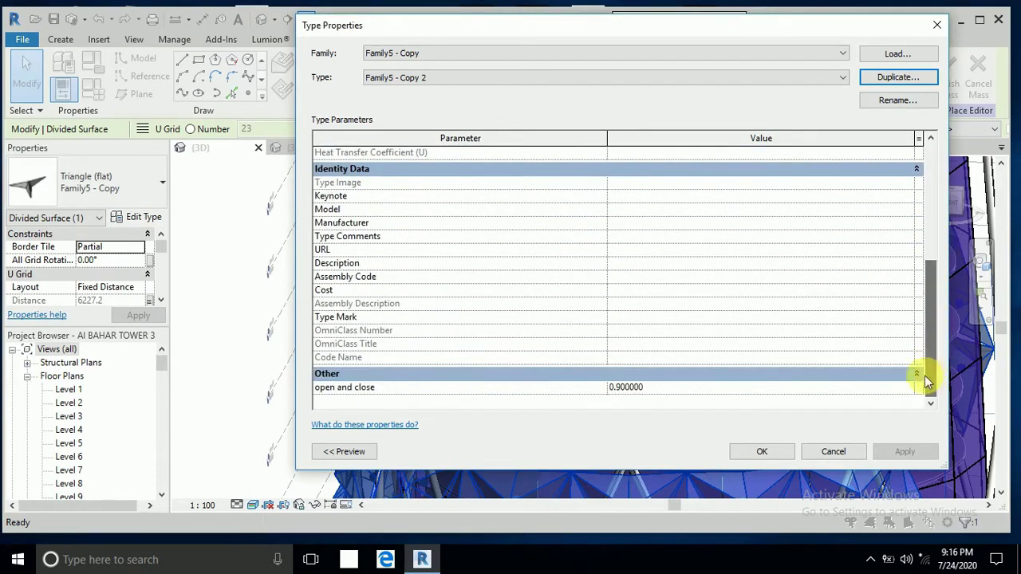
click(626, 387)
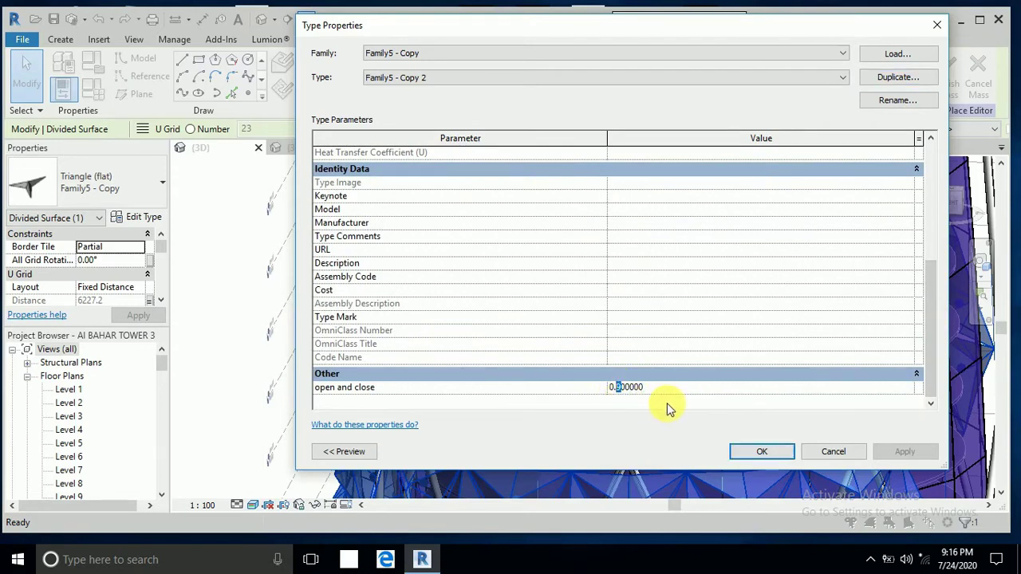
double_click(626, 387)
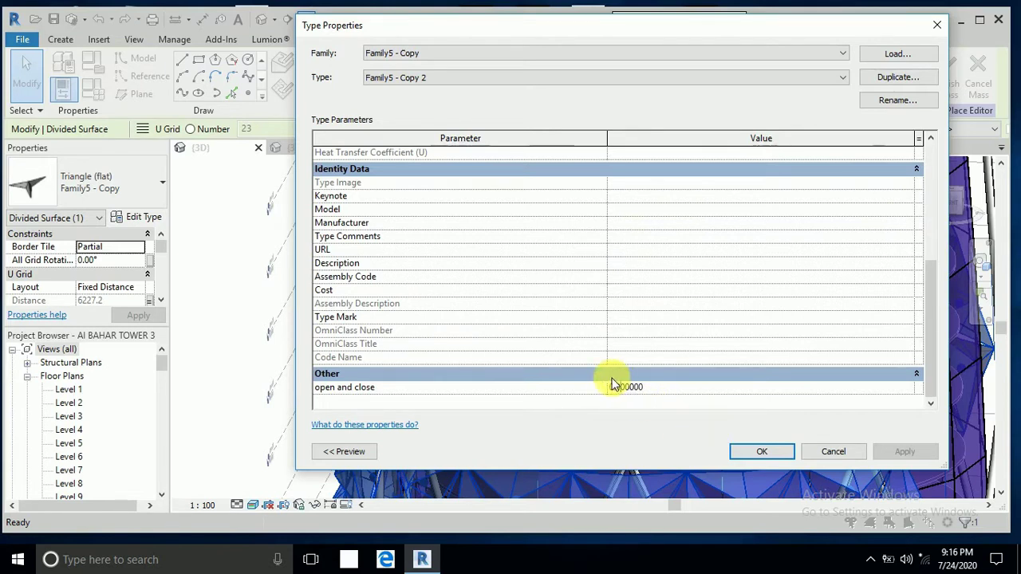
click(758, 452)
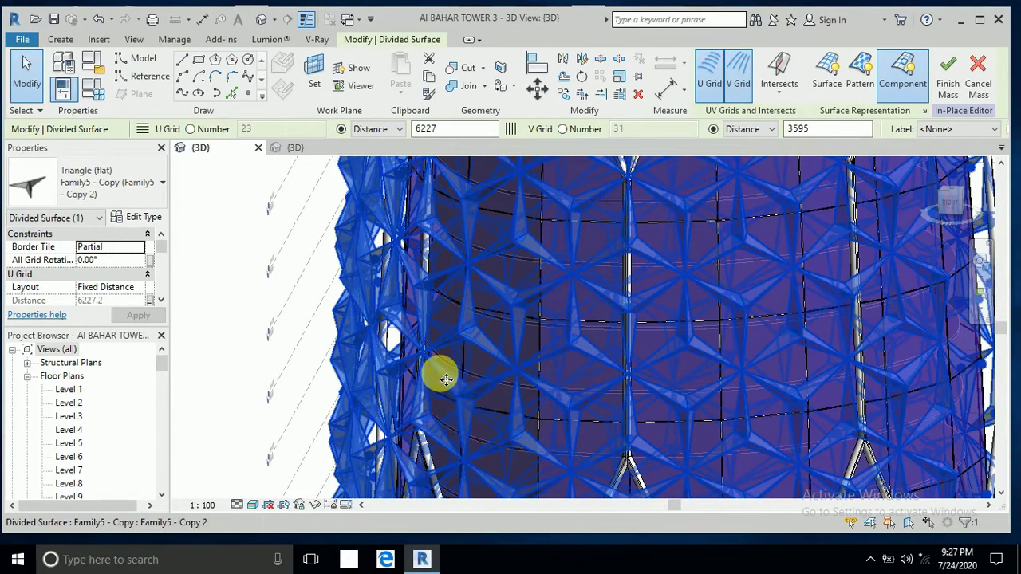
scroll(446, 379, down, 1)
click(28, 84)
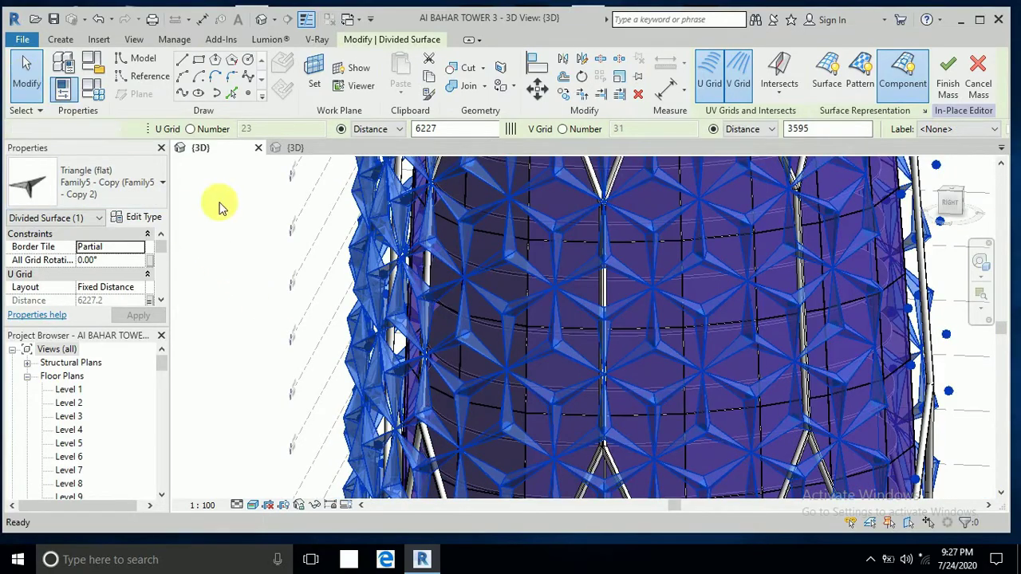
click(231, 217)
Examine the opened triangular panels over the whole tower façade and up close.
scroll(275, 243, down, 3)
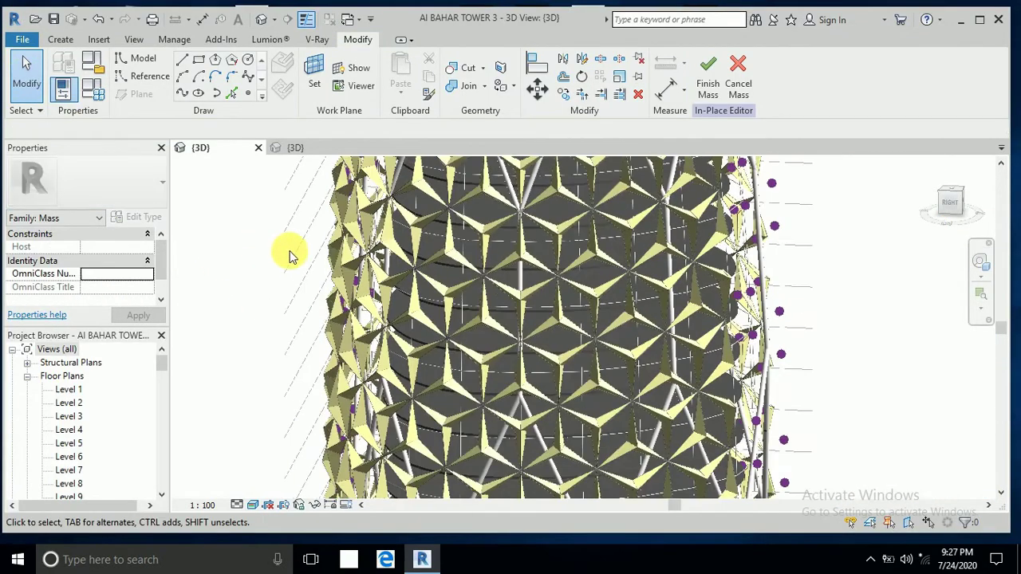
scroll(290, 273, down, 2)
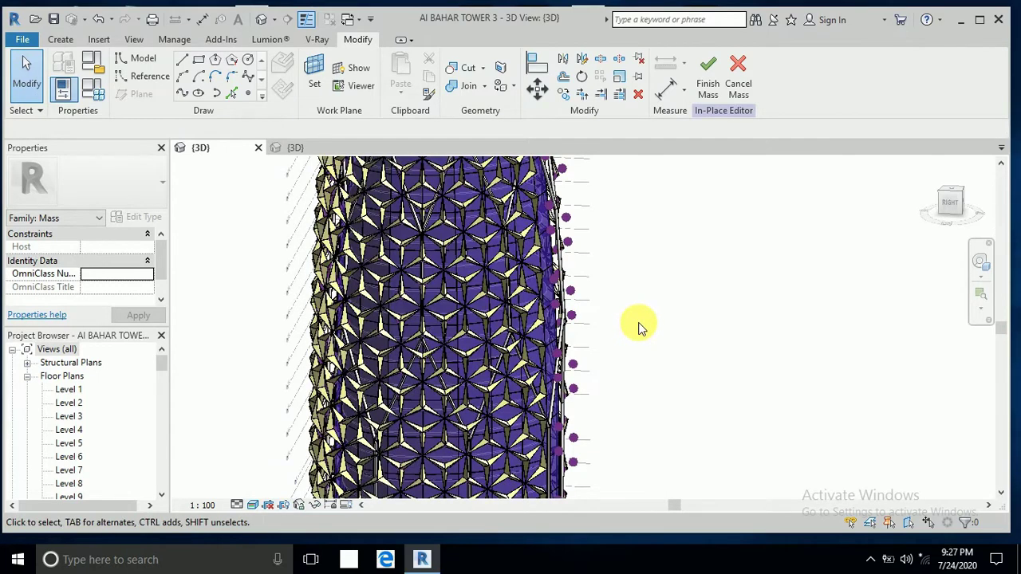
scroll(641, 327, down, 3)
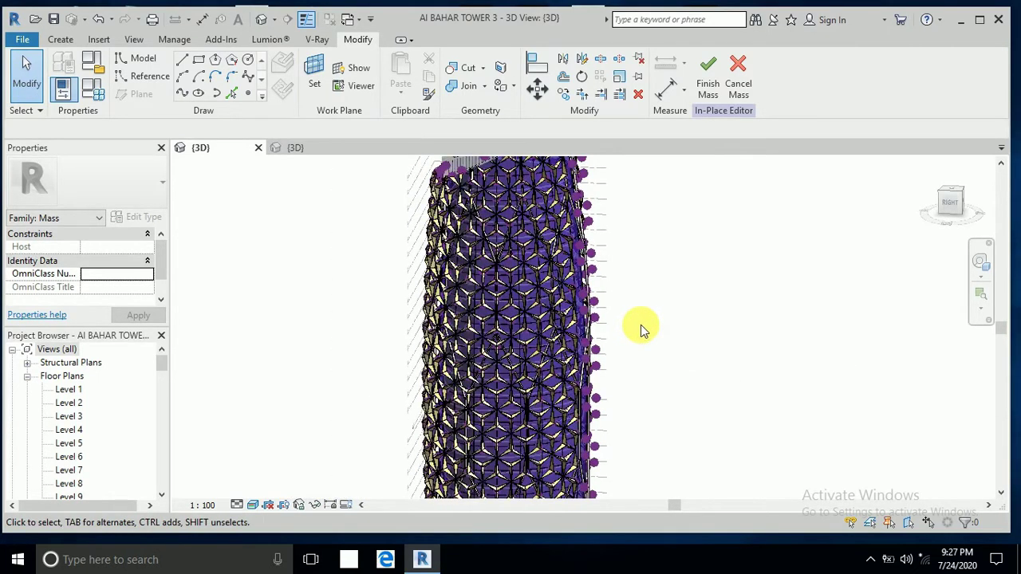
middle_drag(653, 362, 672, 308)
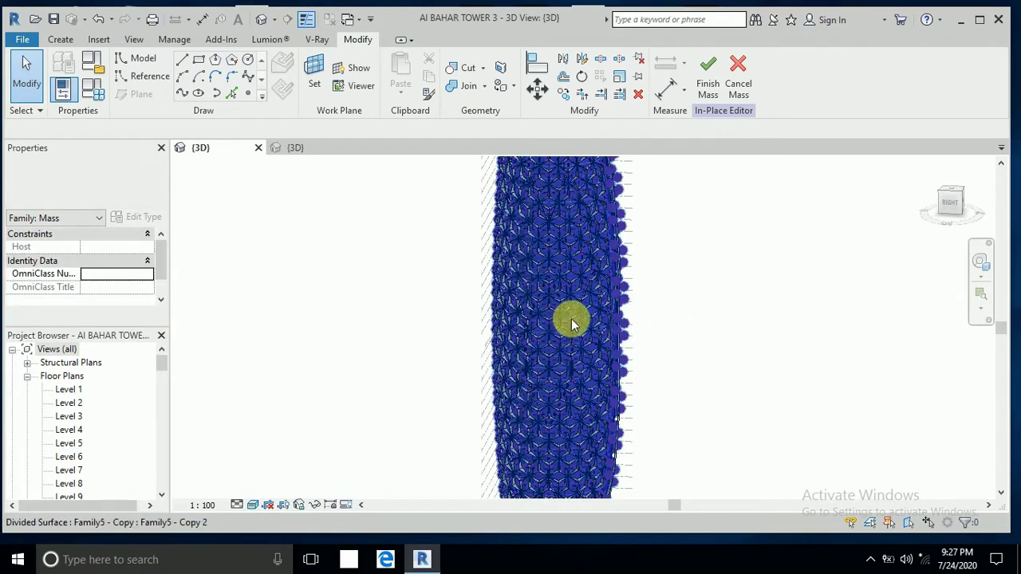
scroll(571, 319, up, 2)
scroll(571, 343, up, 2)
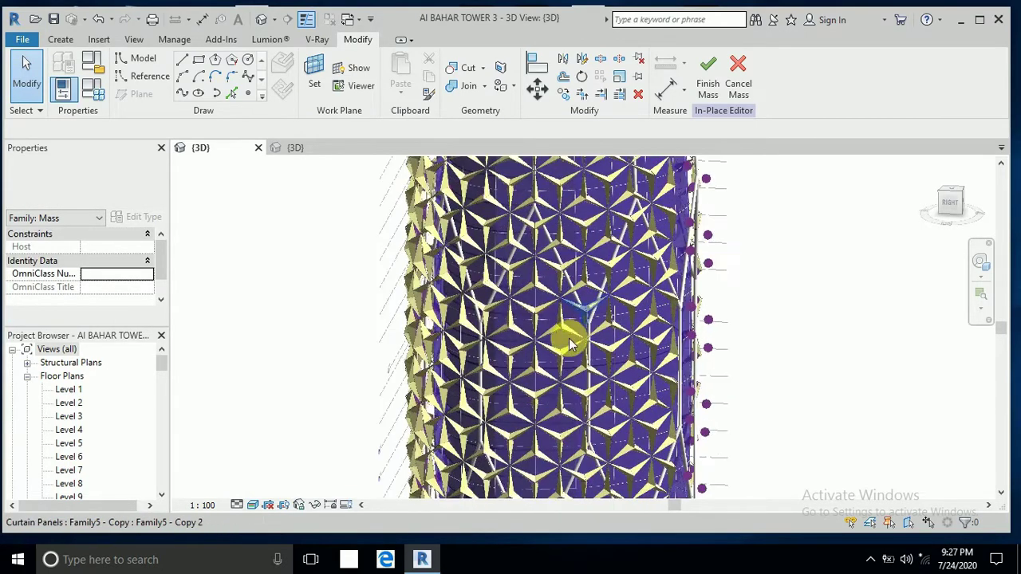
scroll(571, 343, up, 1)
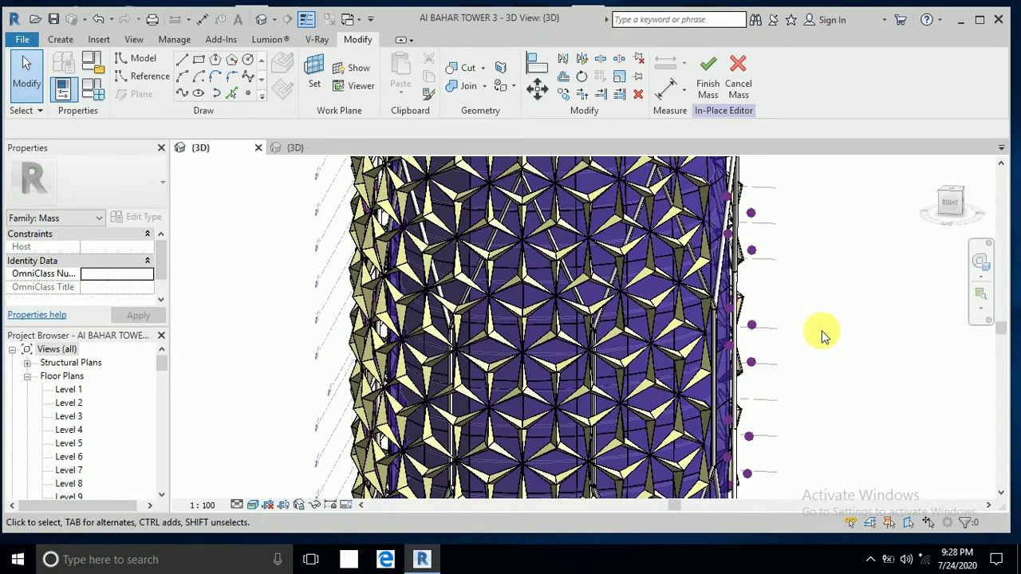
Select a single triangular panel on the closed façade and duplicate its type as Family5 - Copy 3.
scroll(821, 336, down, 1)
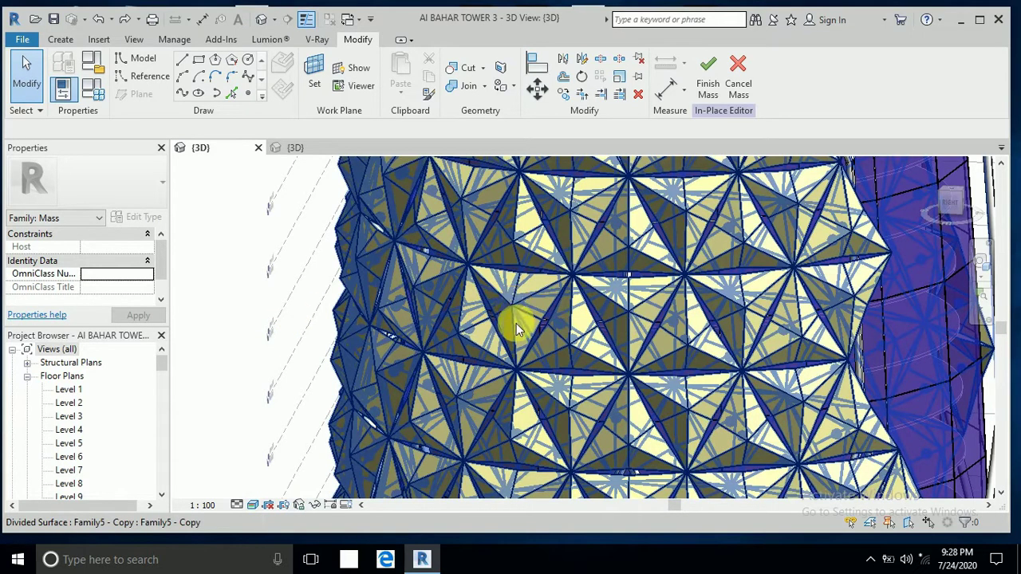
key(Tab)
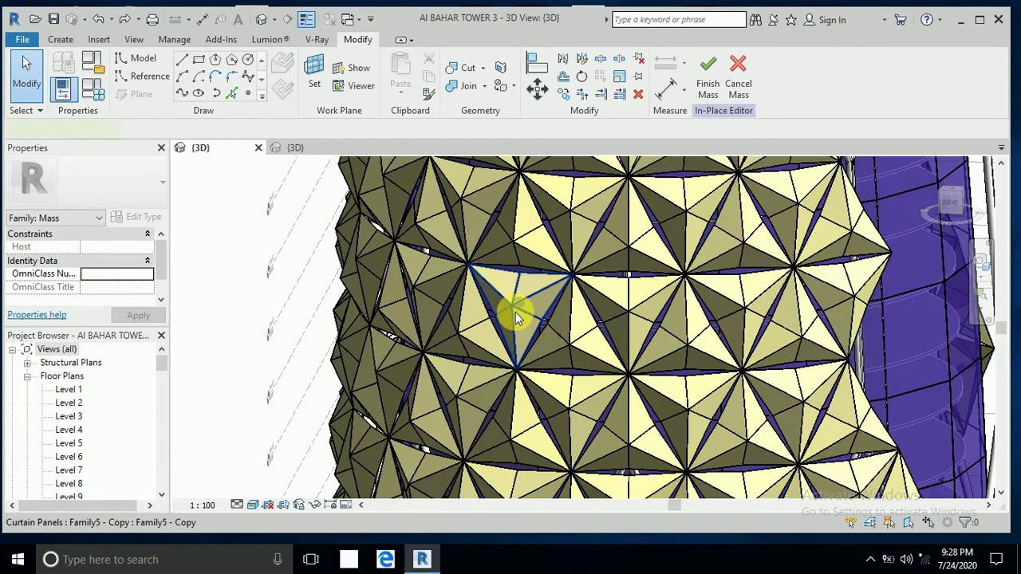
click(515, 311)
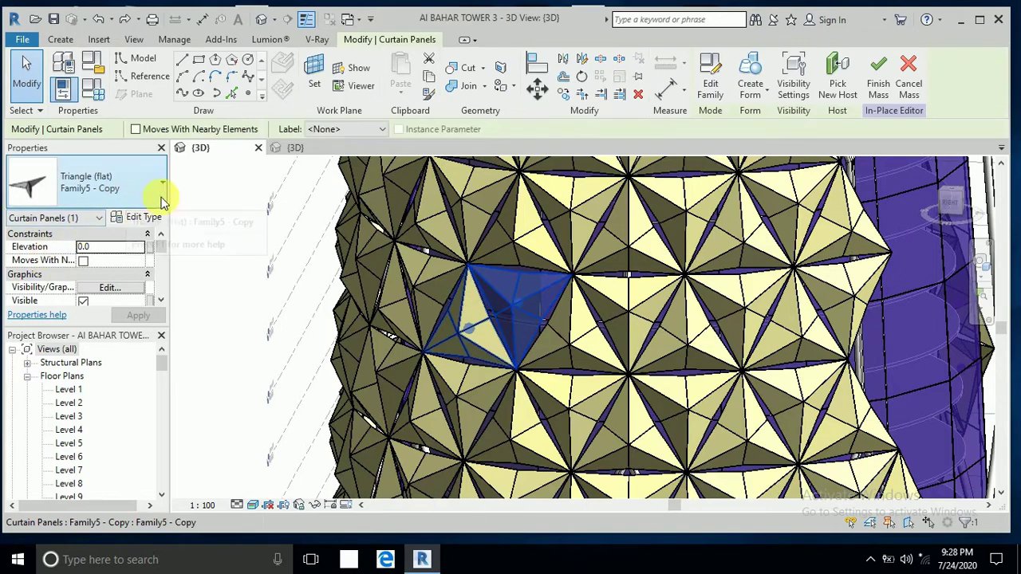
click(137, 219)
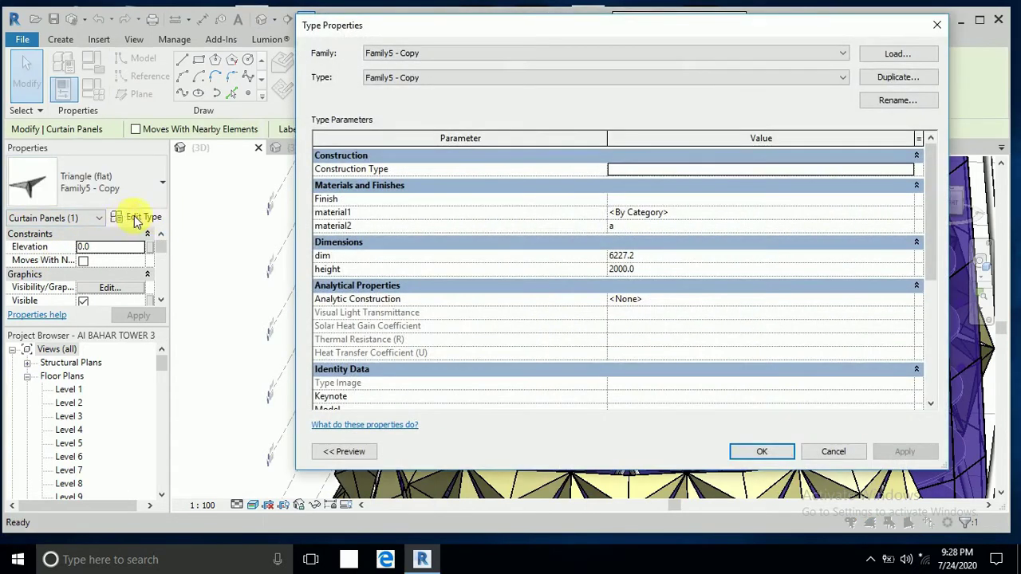
click(877, 77)
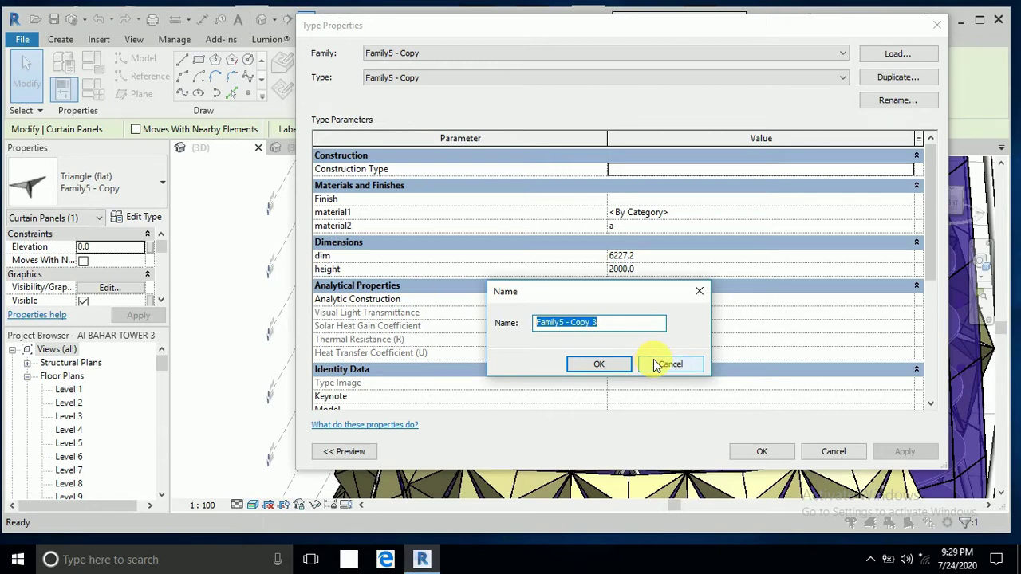
click(613, 365)
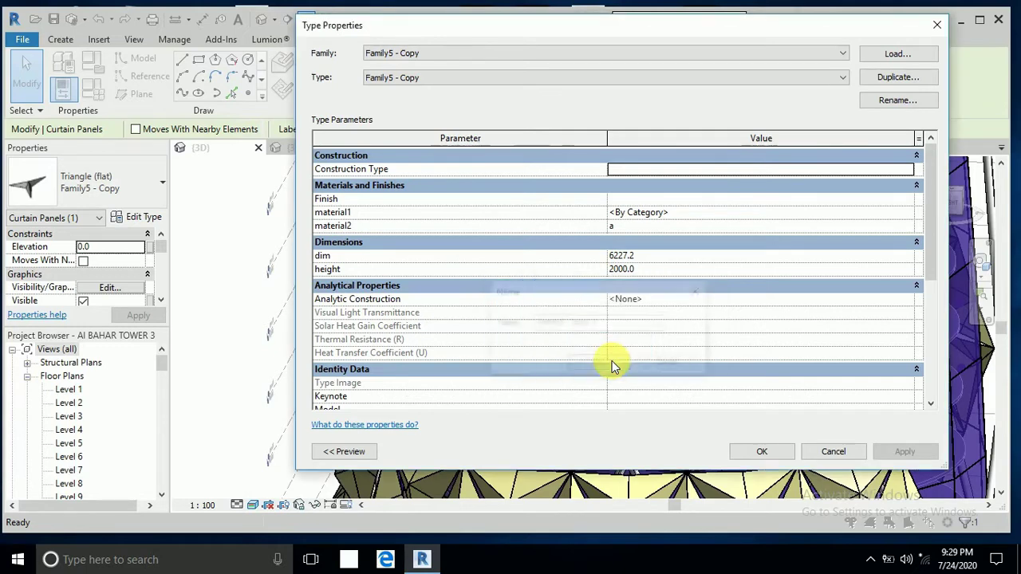
Change the open and close parameter of type Family5 - Copy 3 to open the selected panel, apply it and deselect the panel.
scroll(833, 319, down, 4)
scroll(829, 323, down, 1)
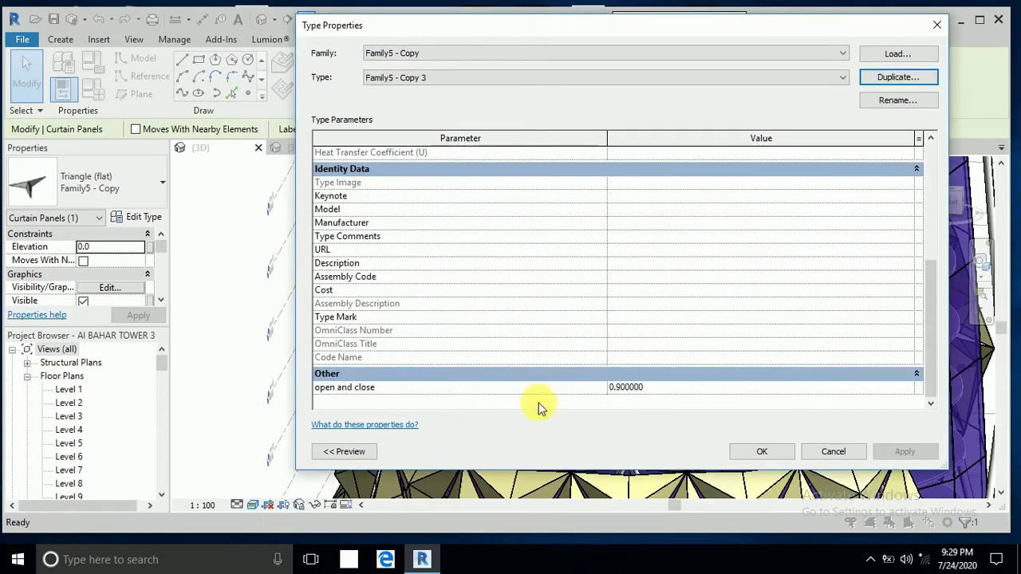
click(614, 387)
drag(616, 388, 621, 389)
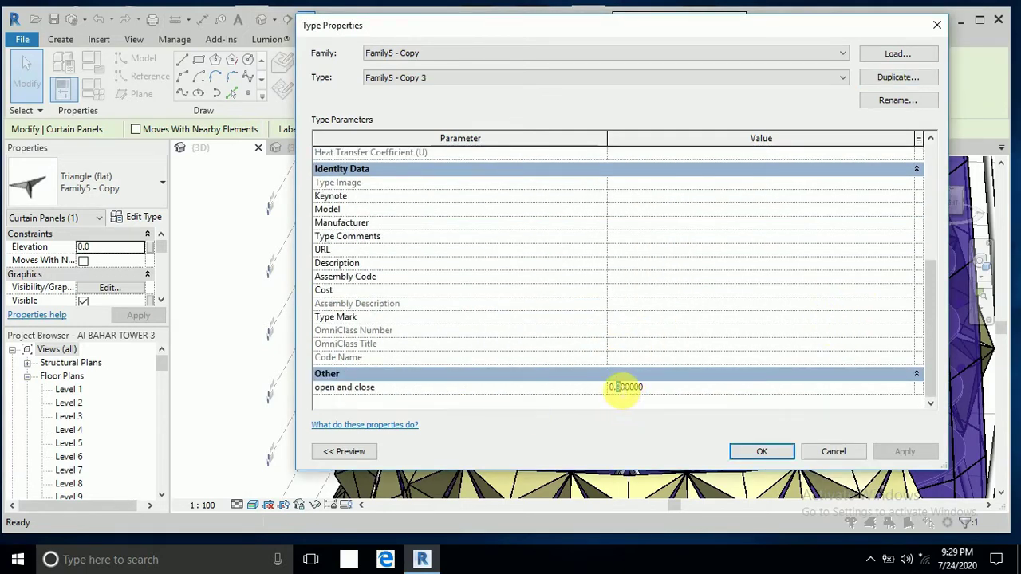
click(737, 452)
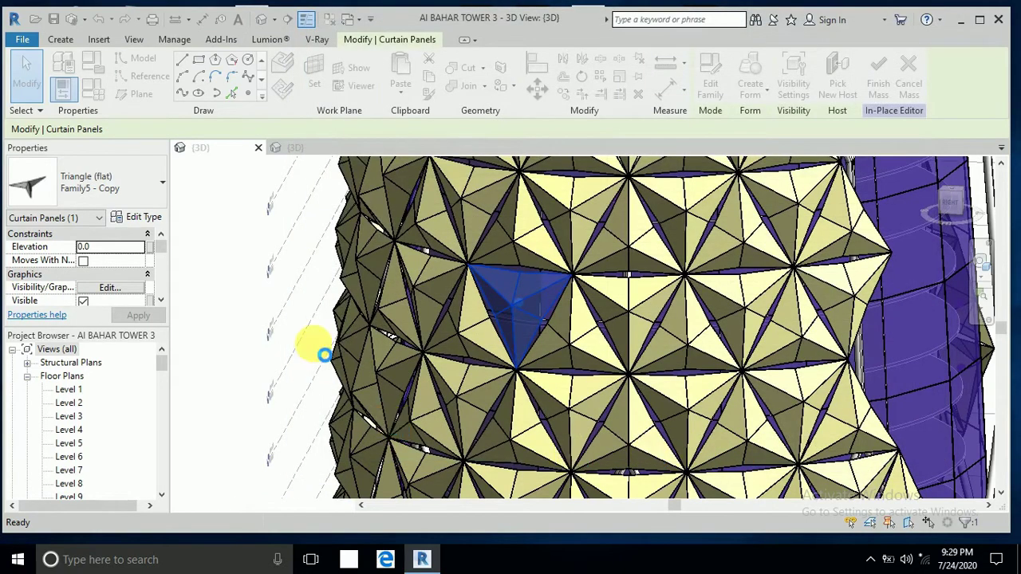
click(231, 334)
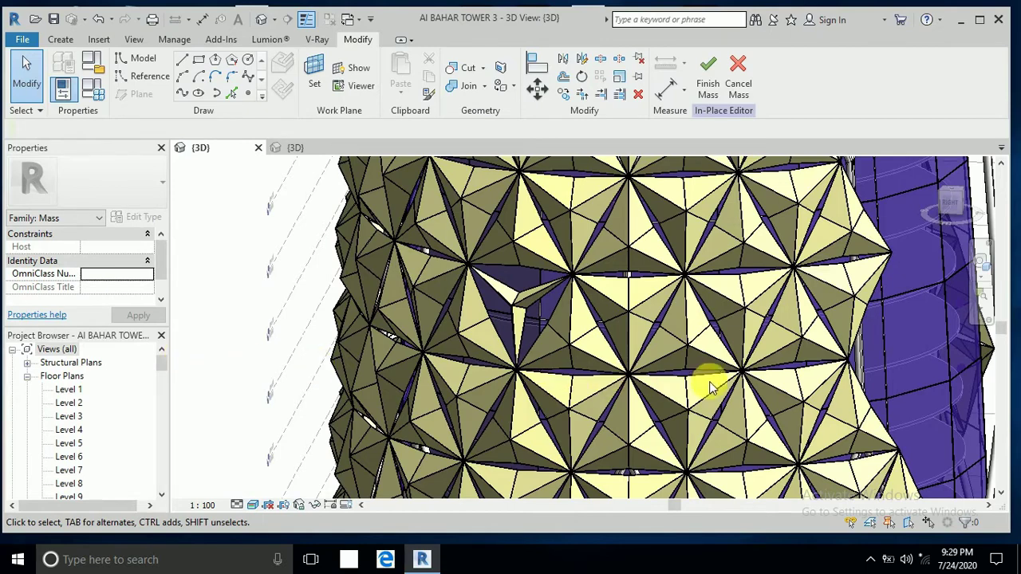
Assign type Family5 - Copy 3 to a second downward-pointing triangular panel one row lower and deselect it.
key(Tab)
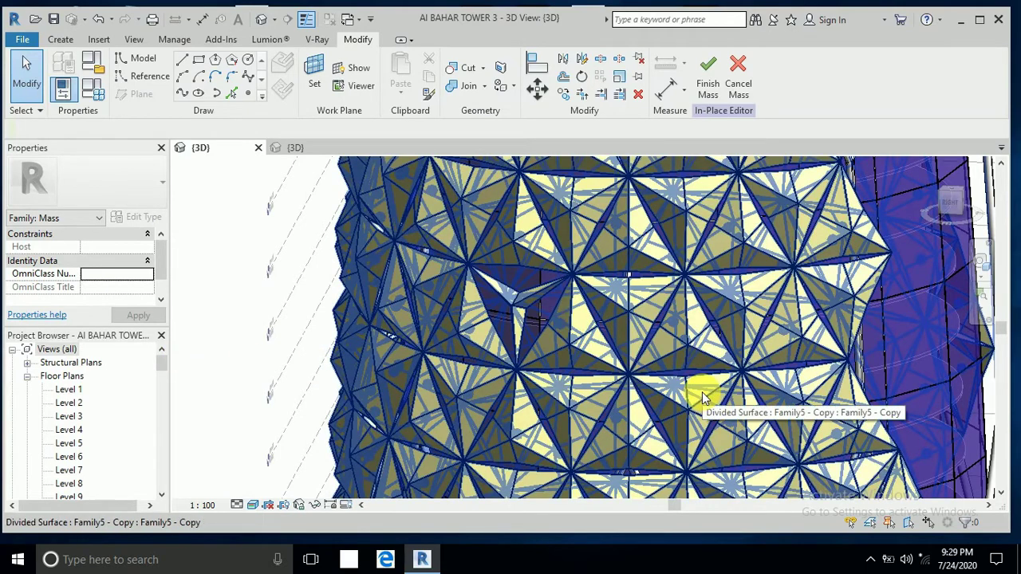
key(Tab)
click(702, 391)
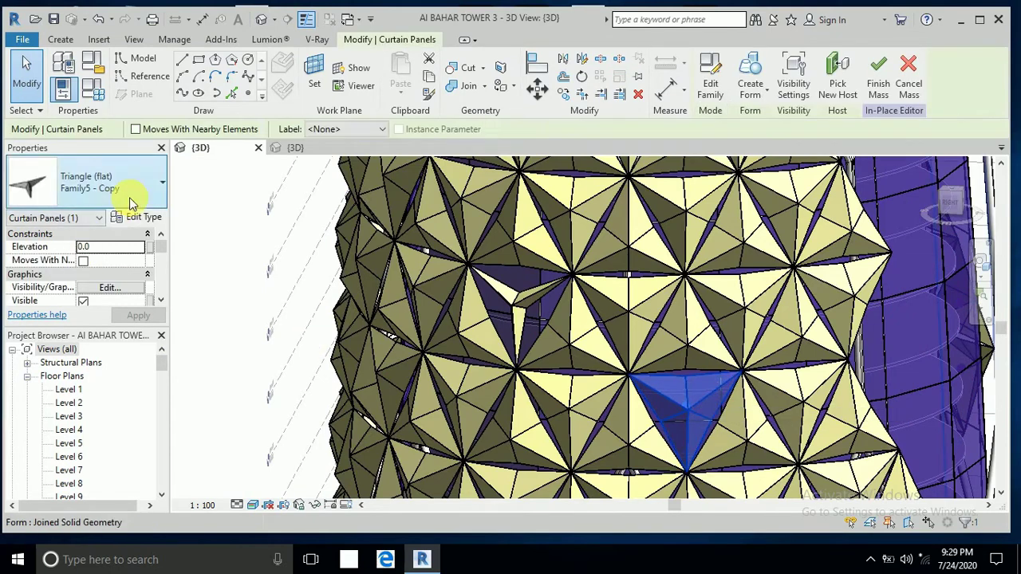
click(163, 188)
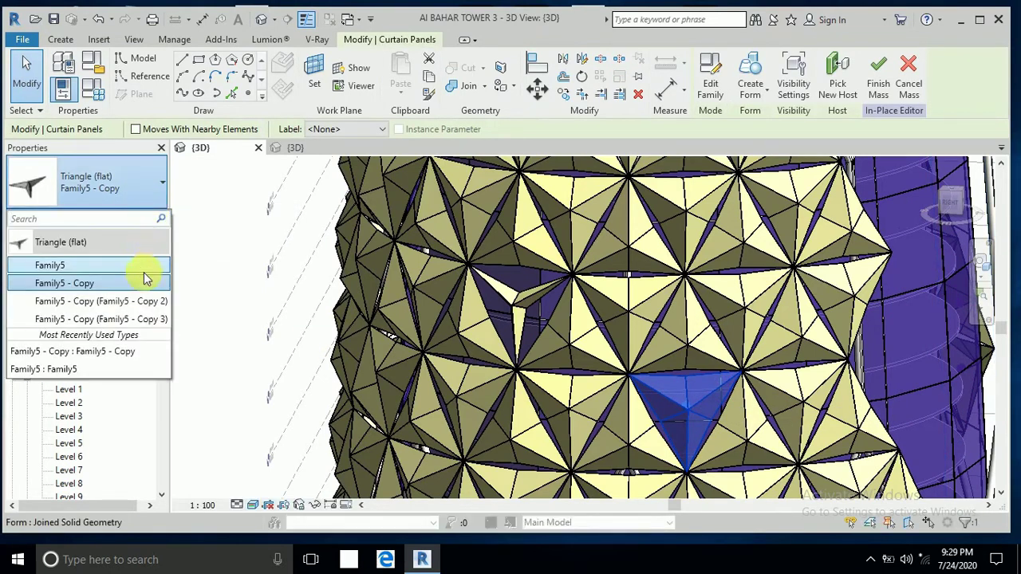
click(120, 320)
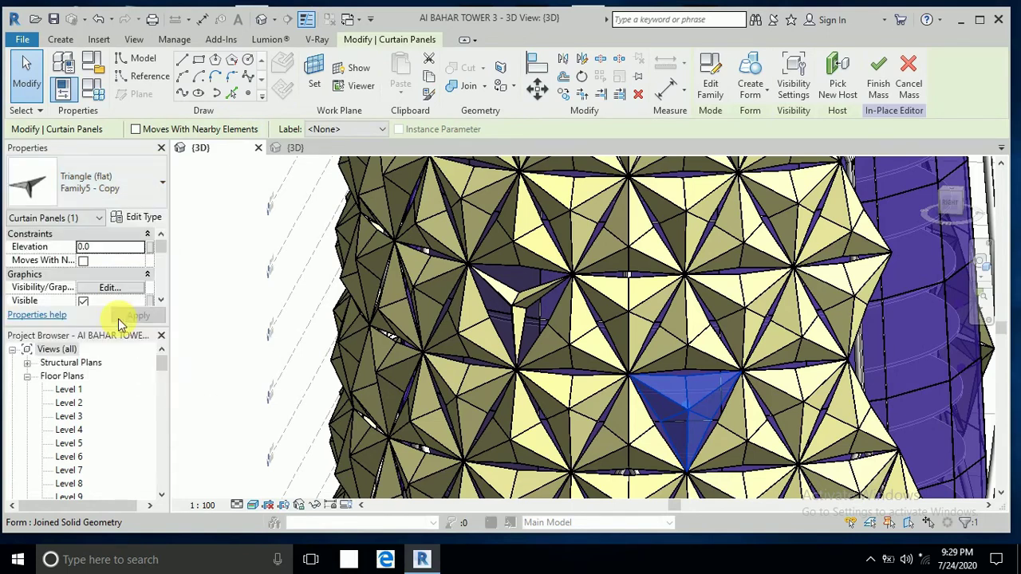
click(210, 315)
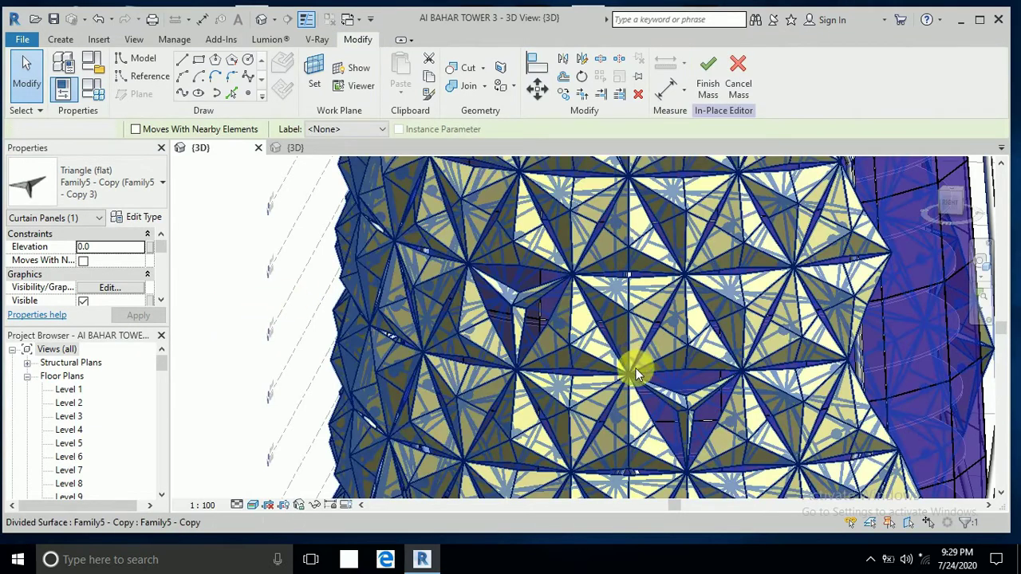
Switch the downward-pointing panel diagonally below the second opened panel to an opened panel type and deselect it.
scroll(636, 368, down, 3)
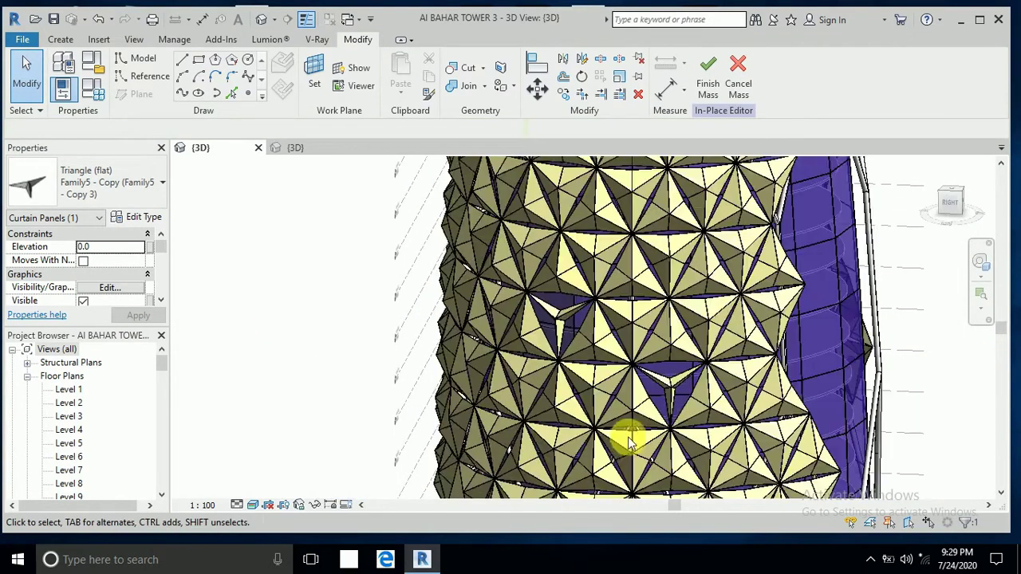
key(Escape)
key(Tab)
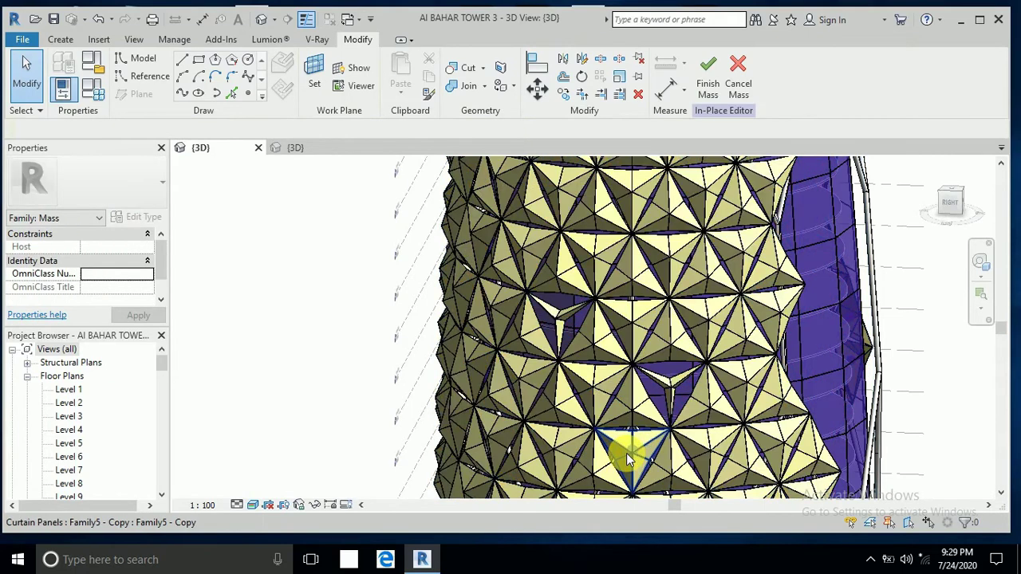
click(626, 453)
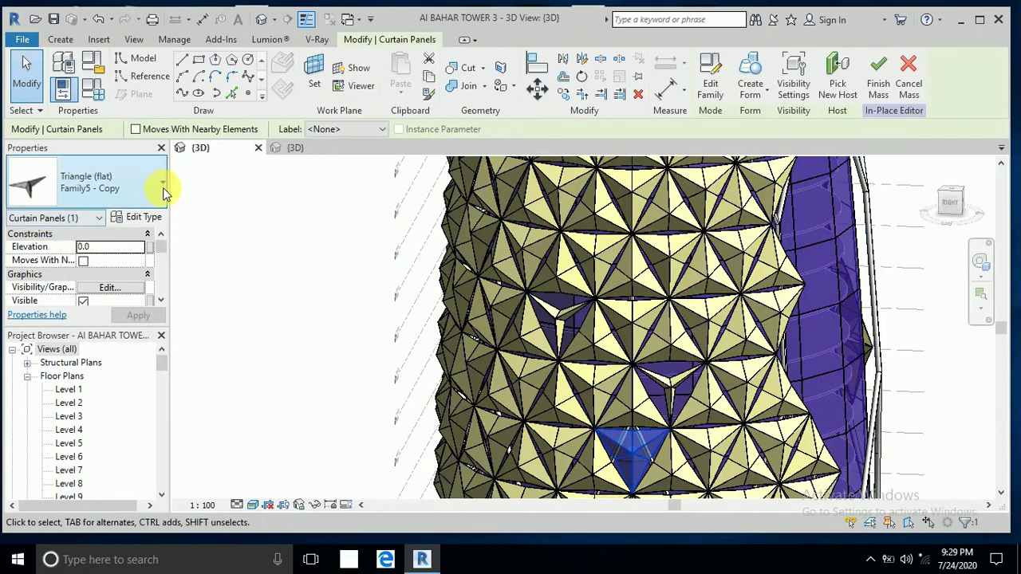
click(162, 190)
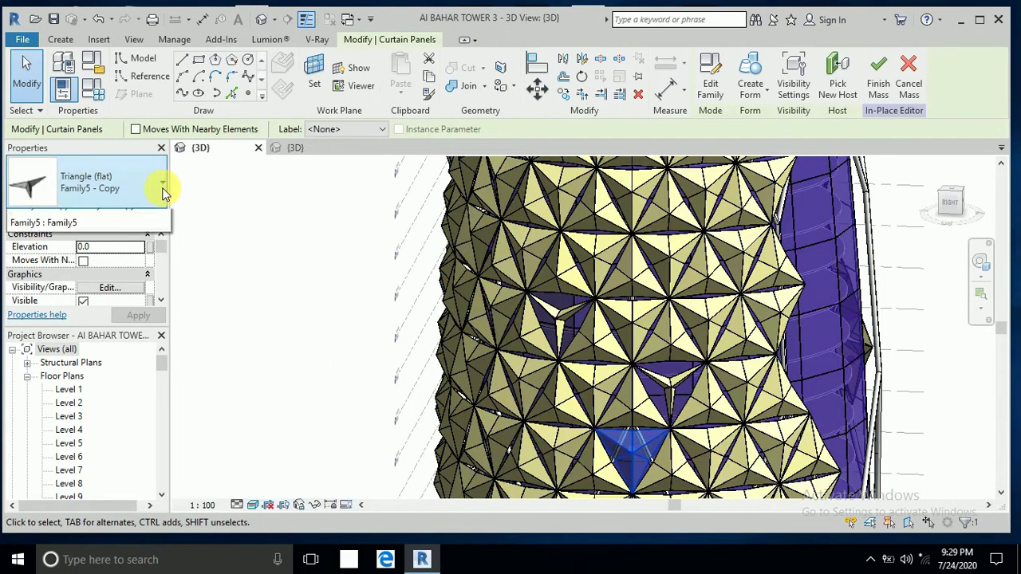
click(265, 323)
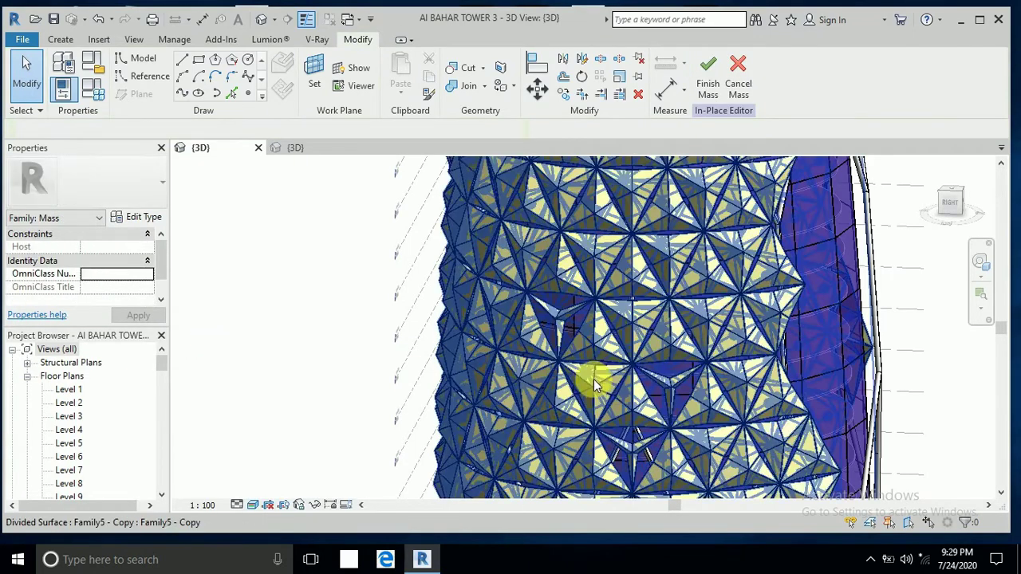
Select the upward-pointing closed panel between the two lower opened panels and duplicate its type as Family5 - Copy 4.
scroll(593, 378, up, 2)
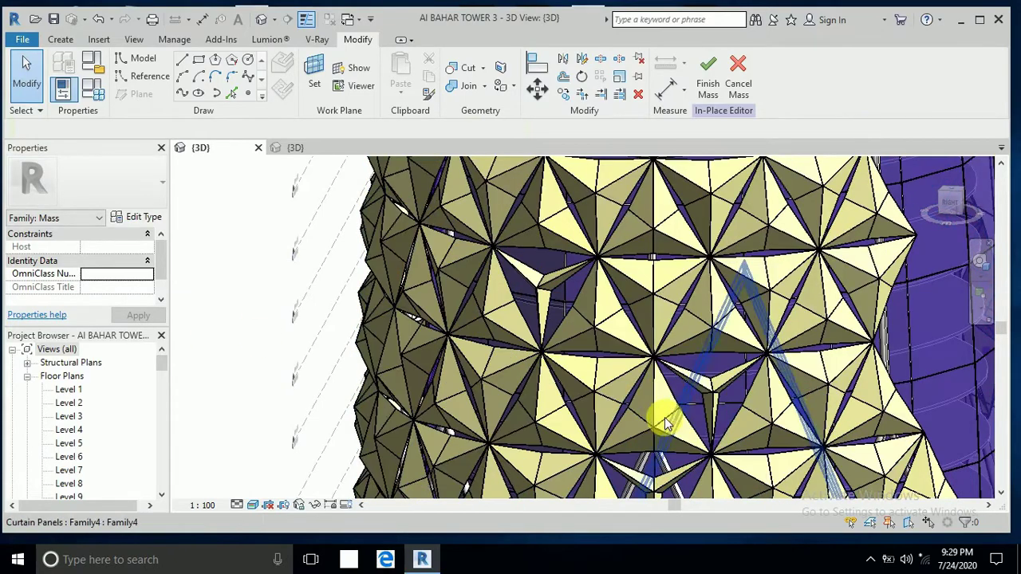
key(Tab)
key(Tab)
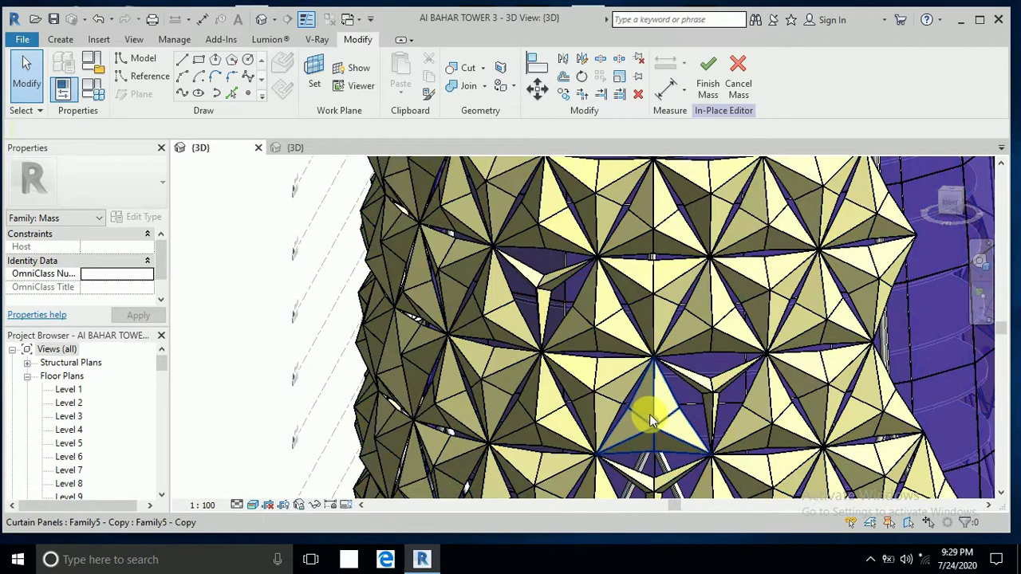
key(Tab)
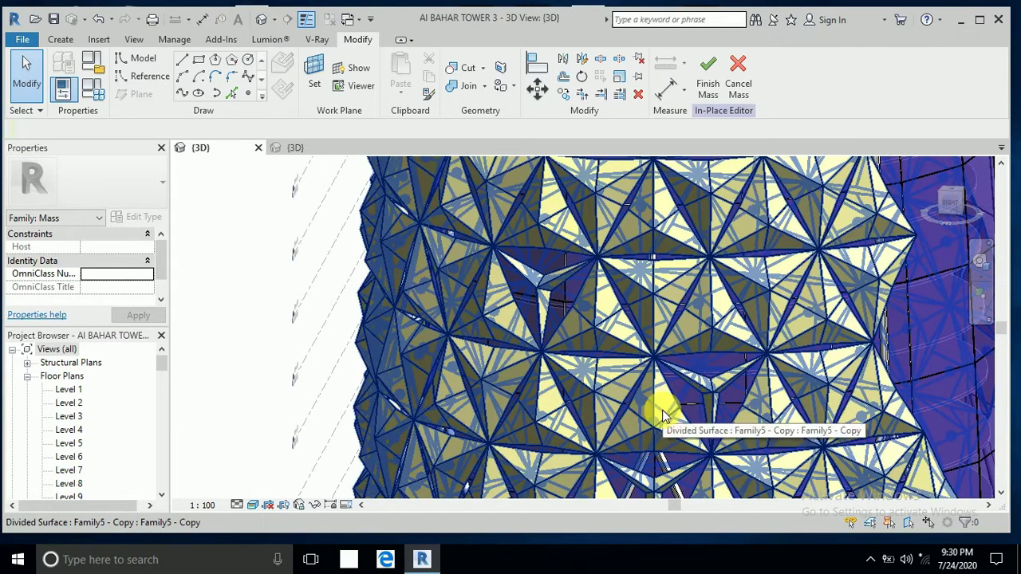
key(Tab)
click(658, 418)
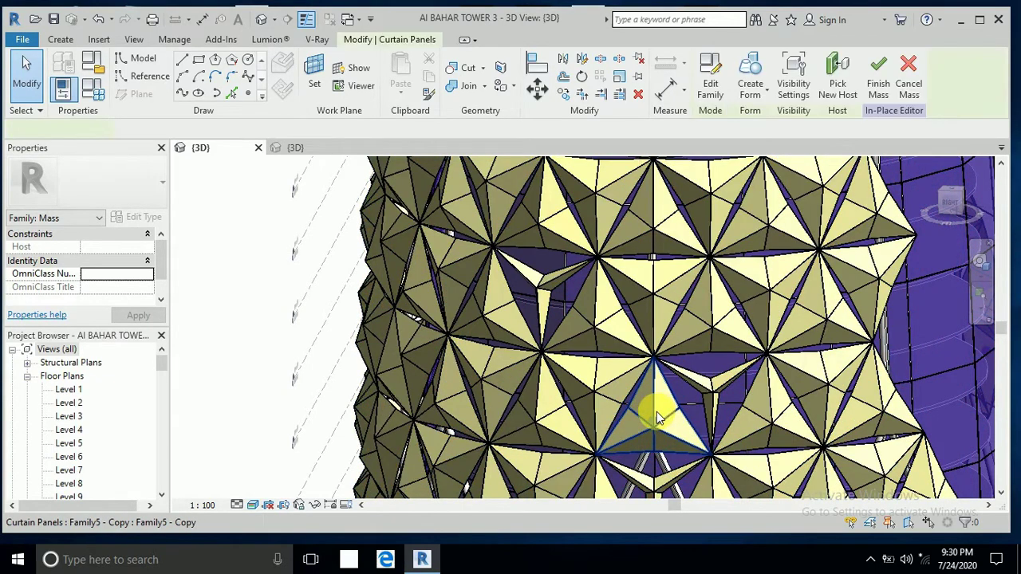
click(152, 223)
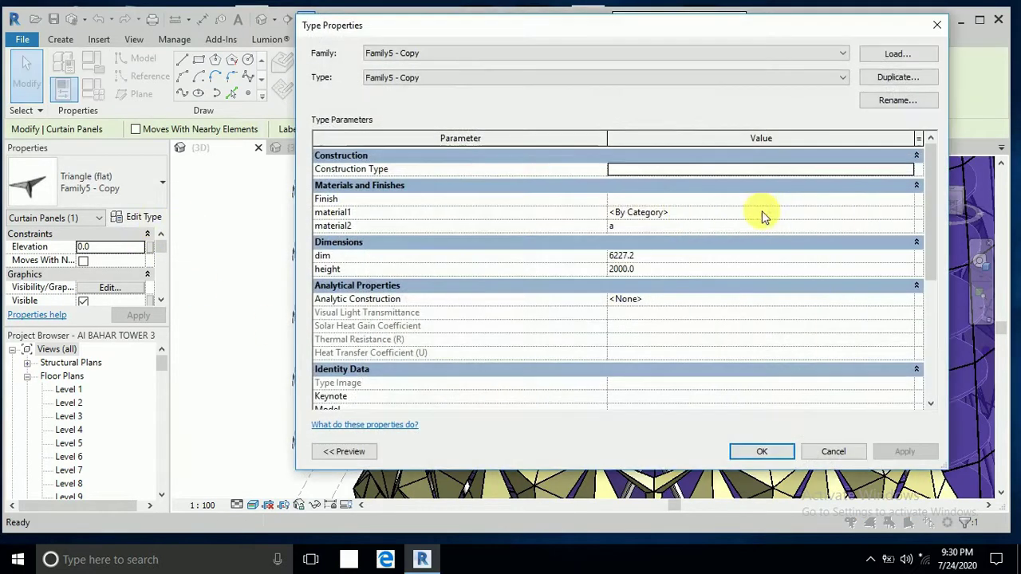
click(898, 78)
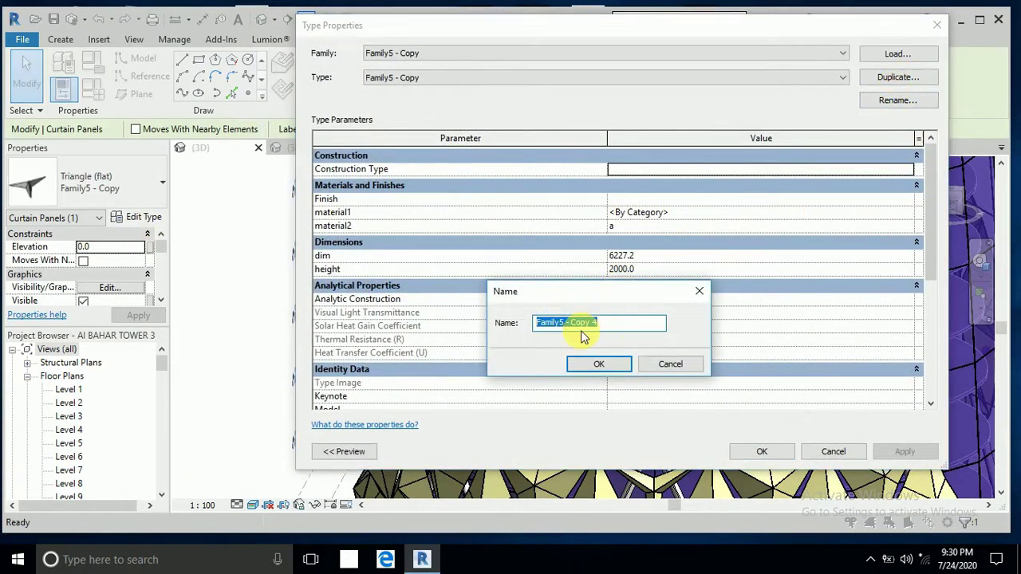
click(594, 365)
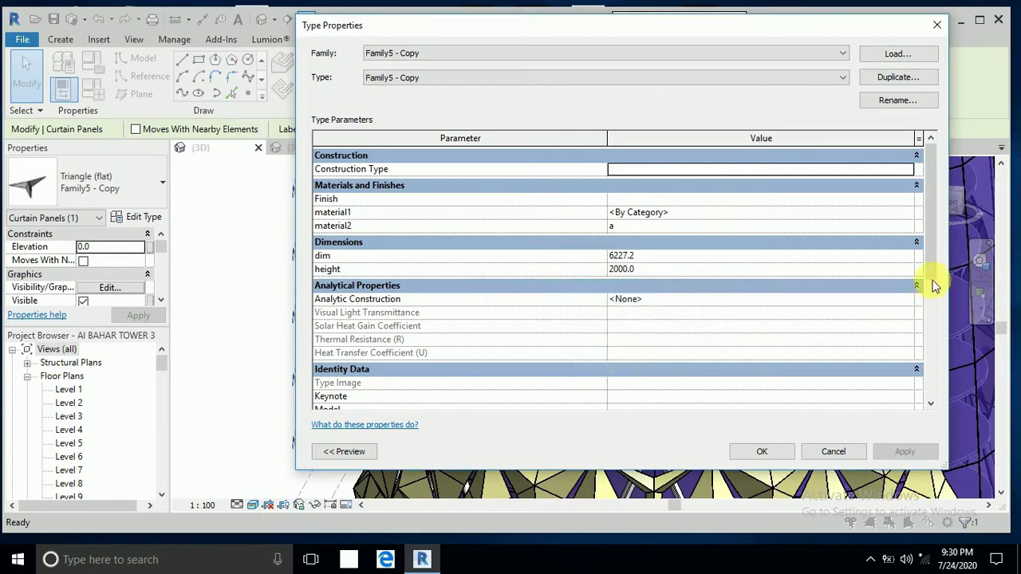
Set the open and close parameter of type Family5 - Copy 4 to 0.5, apply it and deselect the panel.
drag(929, 268, 927, 392)
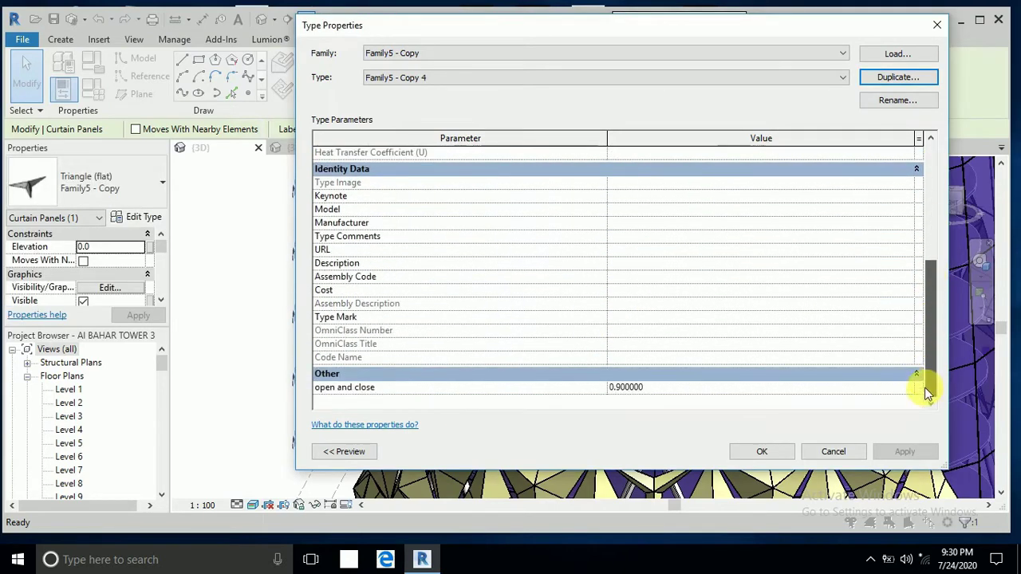
click(625, 388)
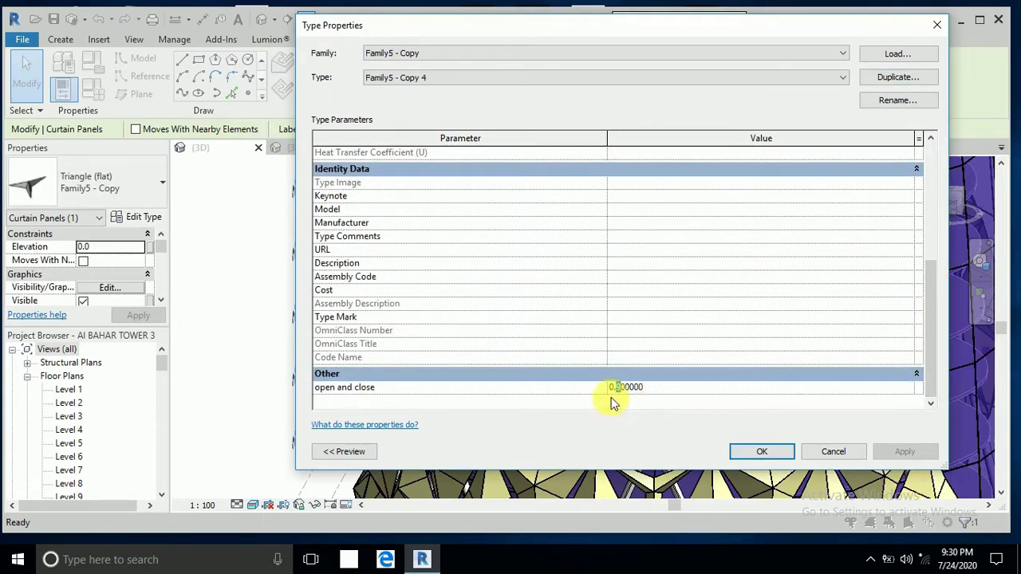
drag(614, 389, 621, 390)
text(5)
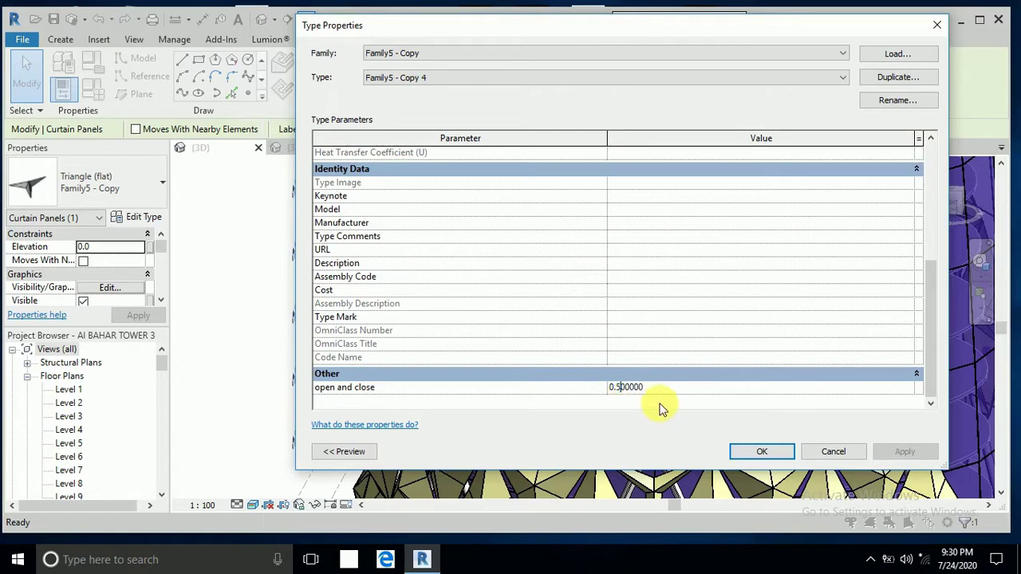
click(758, 452)
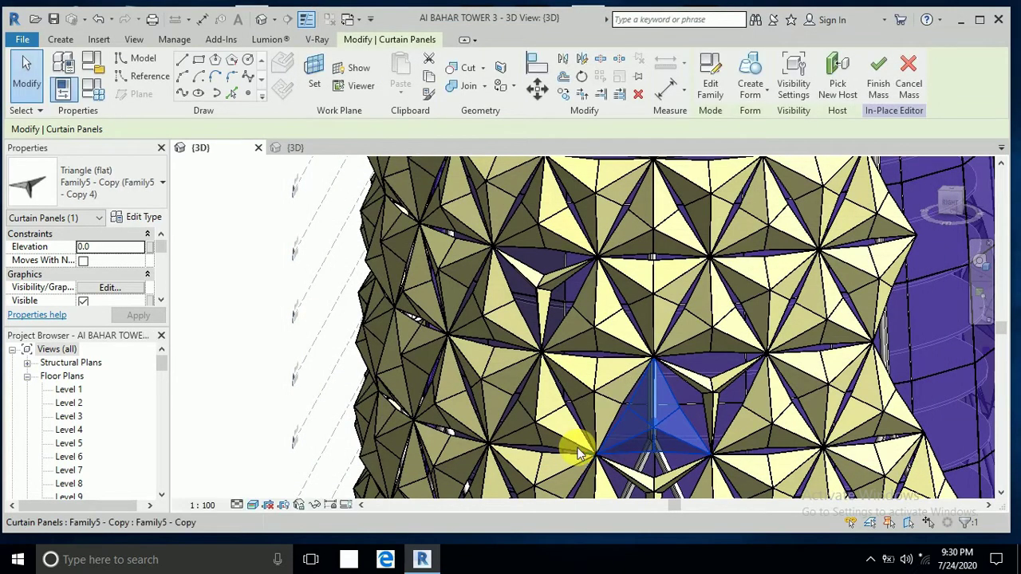
click(231, 372)
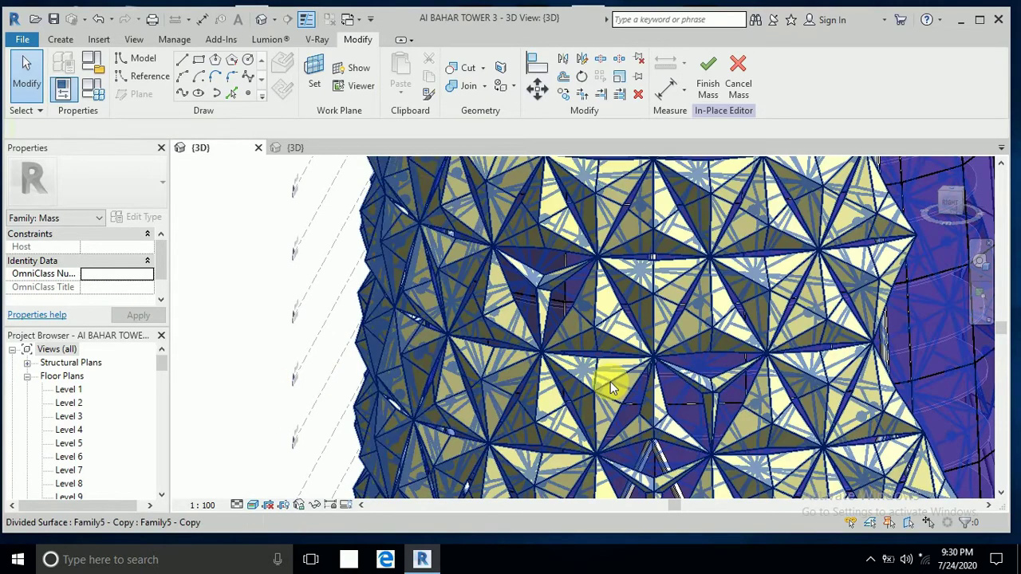
Select the closed downward-pointing panel in the same row as the middle opened panel, on its left, and duplicate its type as Family5 - Copy 5.
key(Tab)
click(610, 381)
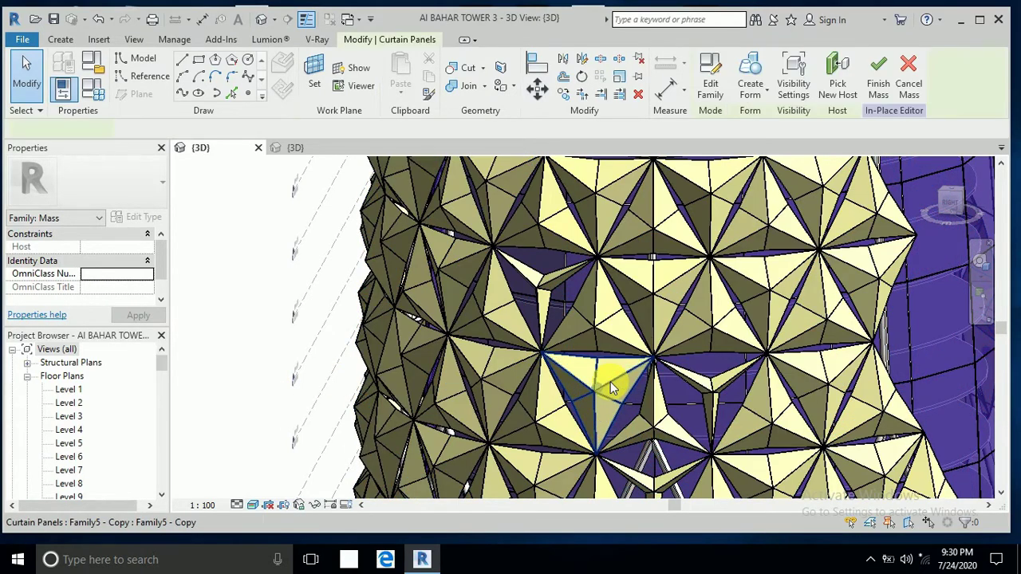
click(141, 219)
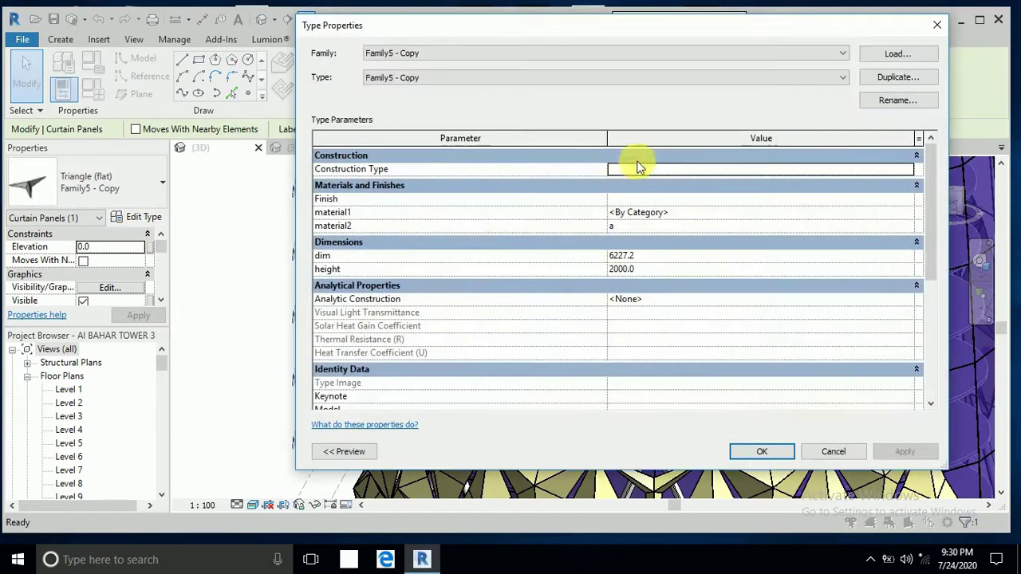
click(882, 77)
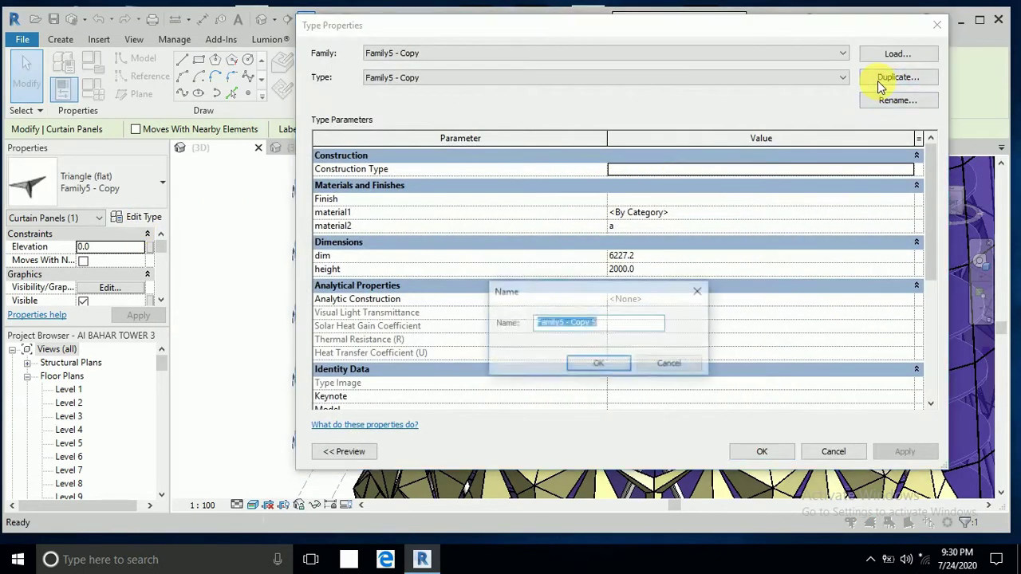
click(596, 364)
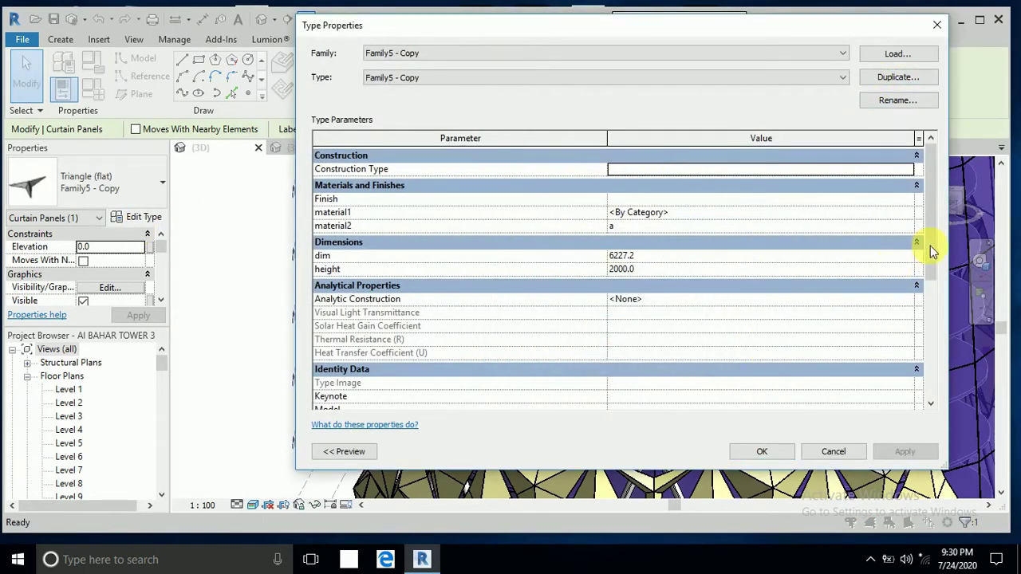
Set the open and close parameter of type Family5 - Copy 5 to 0.8, apply it and deselect the panel.
drag(929, 246, 928, 367)
click(654, 390)
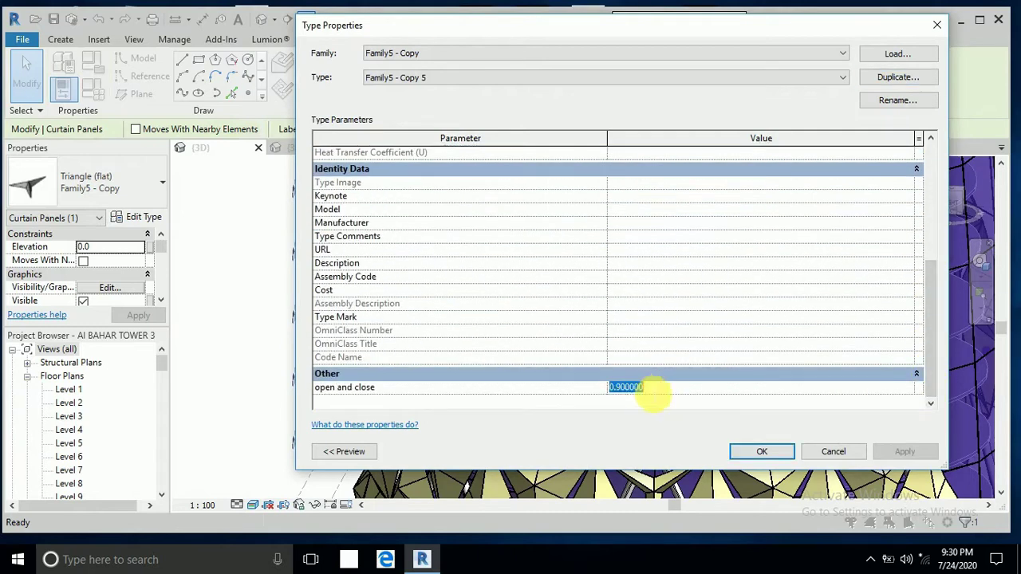
click(626, 389)
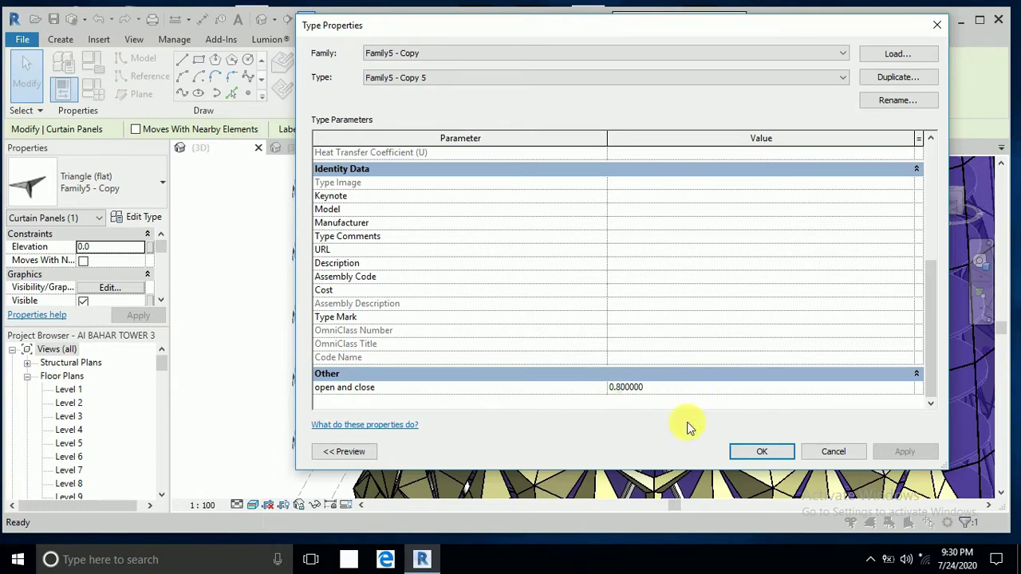
click(750, 453)
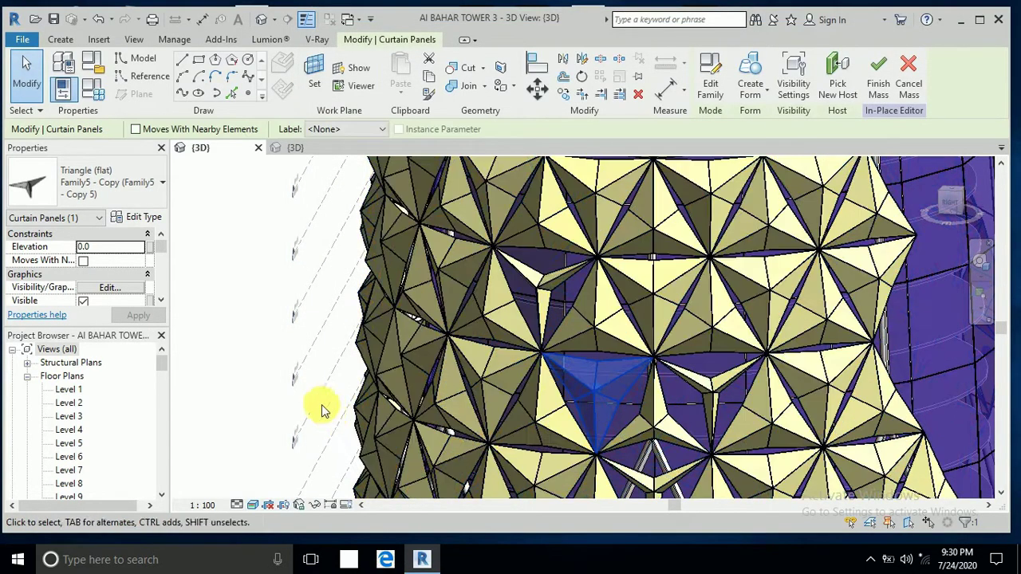
click(245, 354)
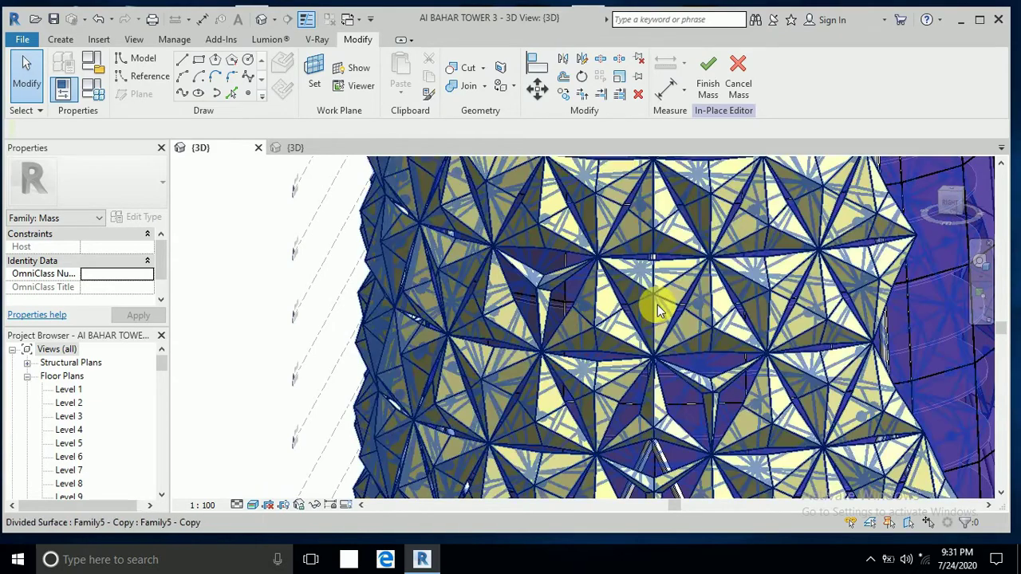
scroll(657, 304, down, 4)
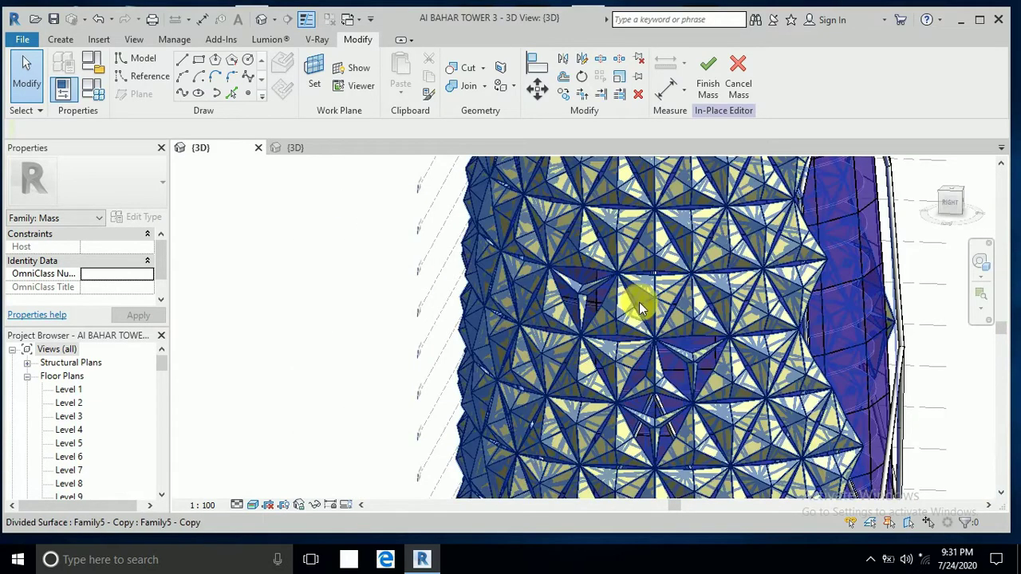
scroll(638, 302, down, 1)
scroll(686, 311, down, 2)
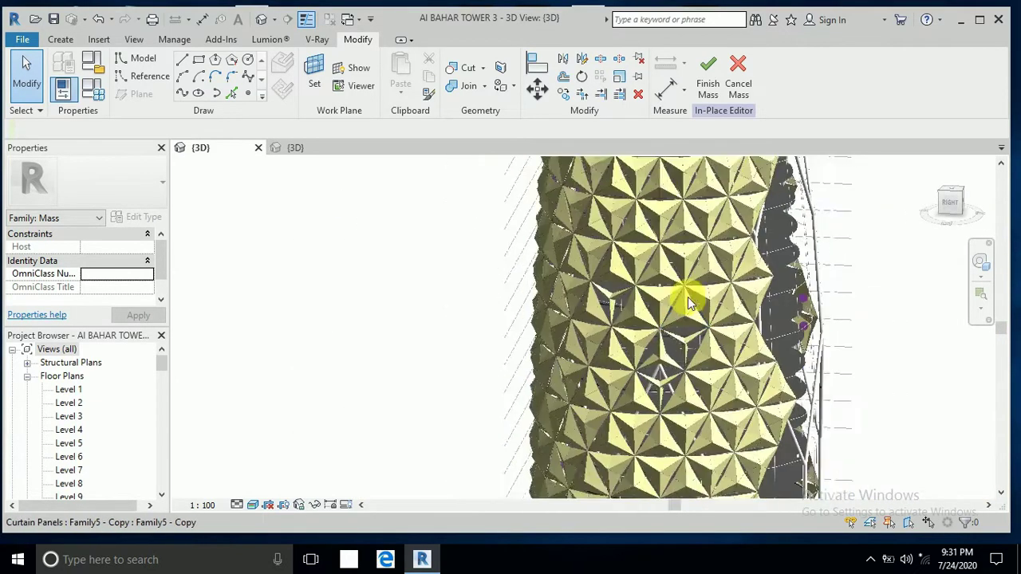
scroll(482, 289, down, 2)
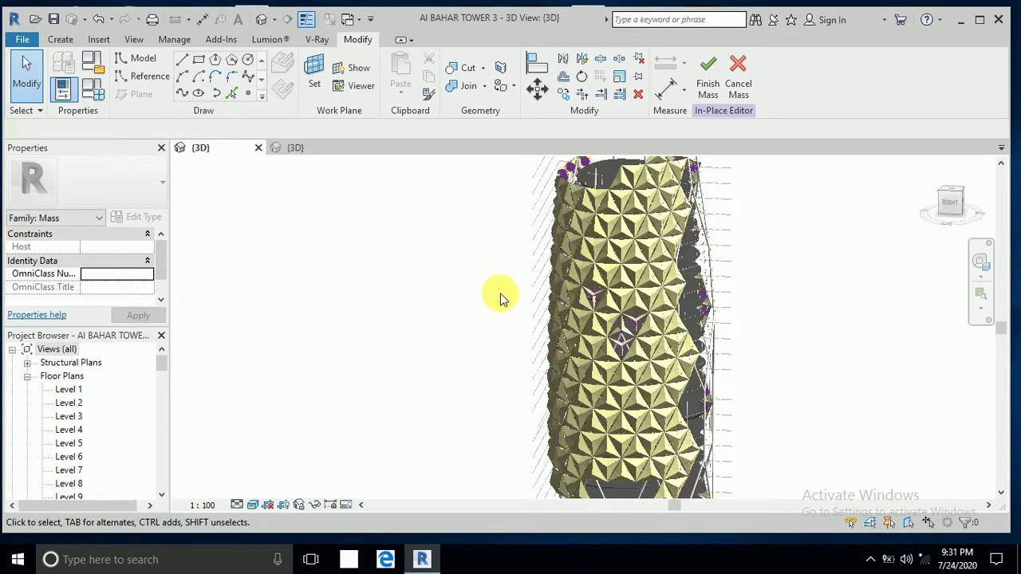
scroll(821, 335, down, 1)
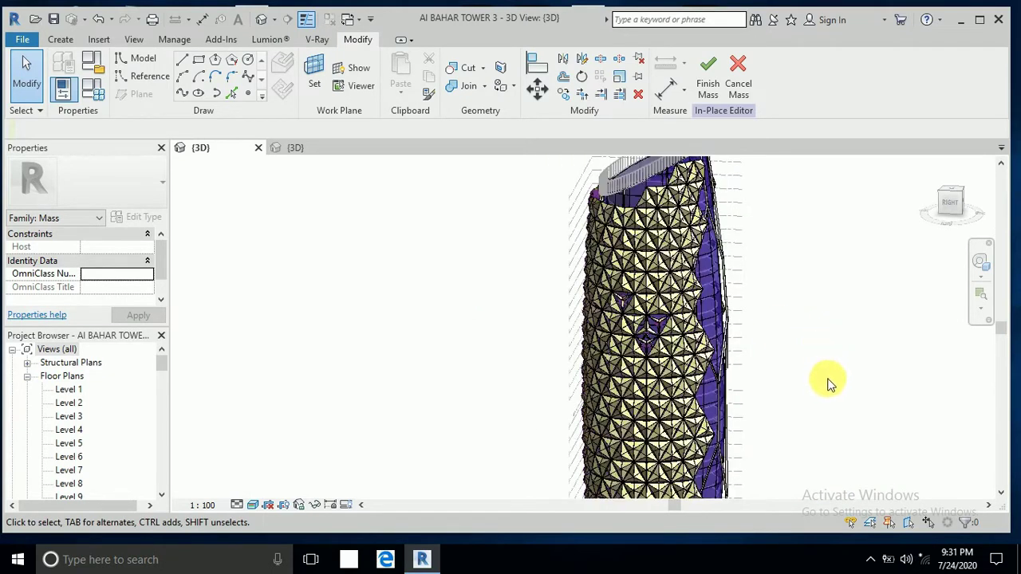